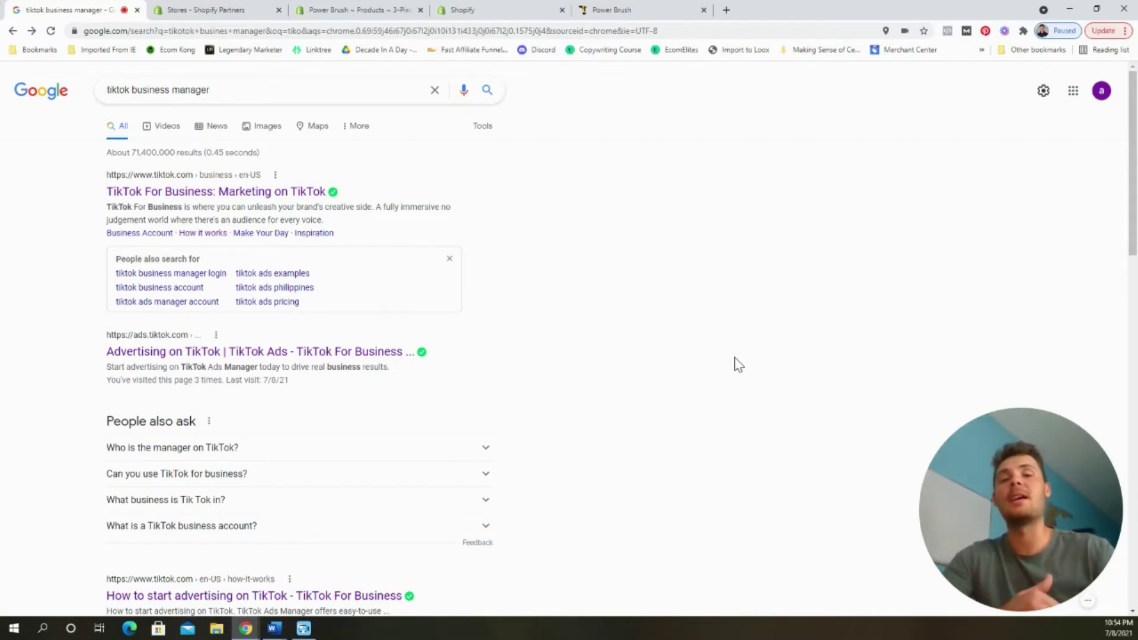
Open the TikTok For Business result and sign up to reach Ads Manager's Ad Creation page
click(212, 193)
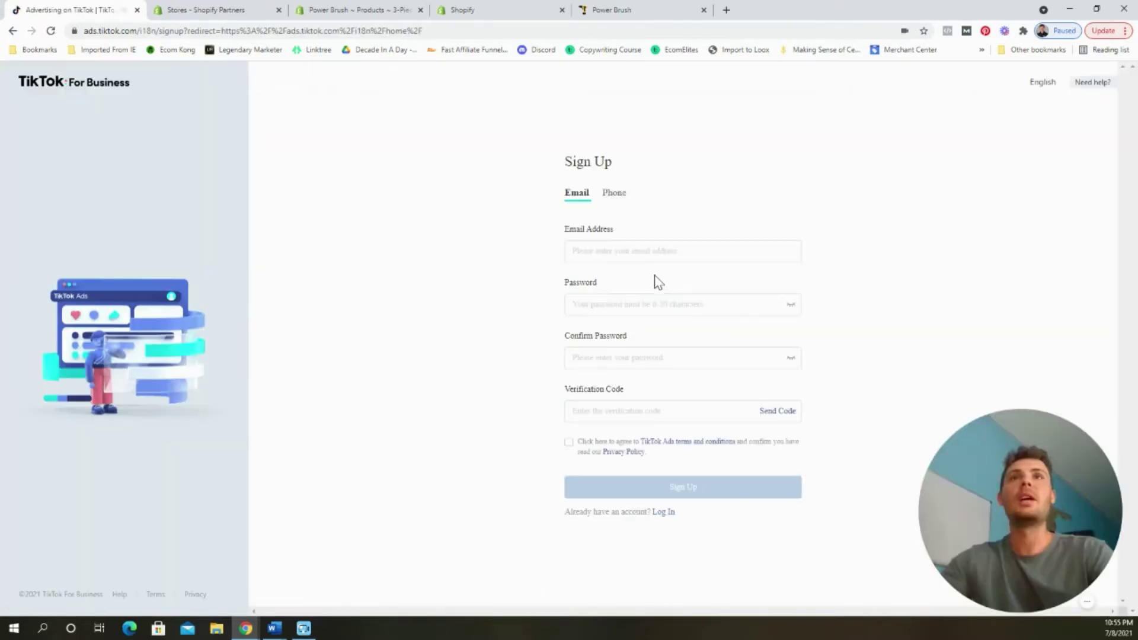
click(700, 256)
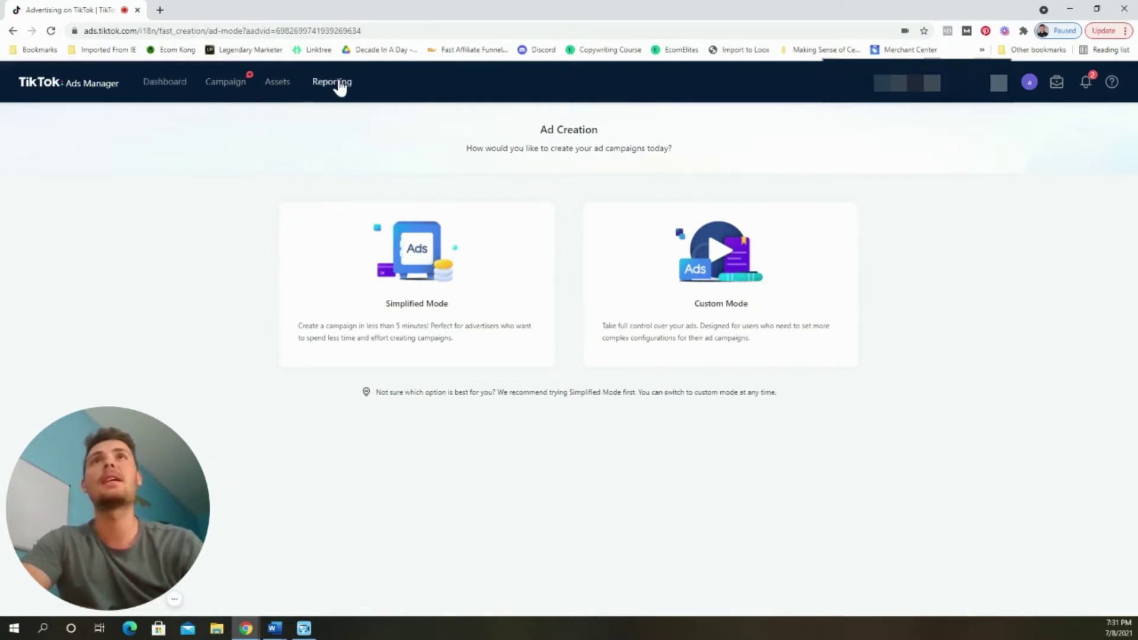
Open the Campaign page, whose Campaign, Ad Group and Ad lists are still empty
click(239, 86)
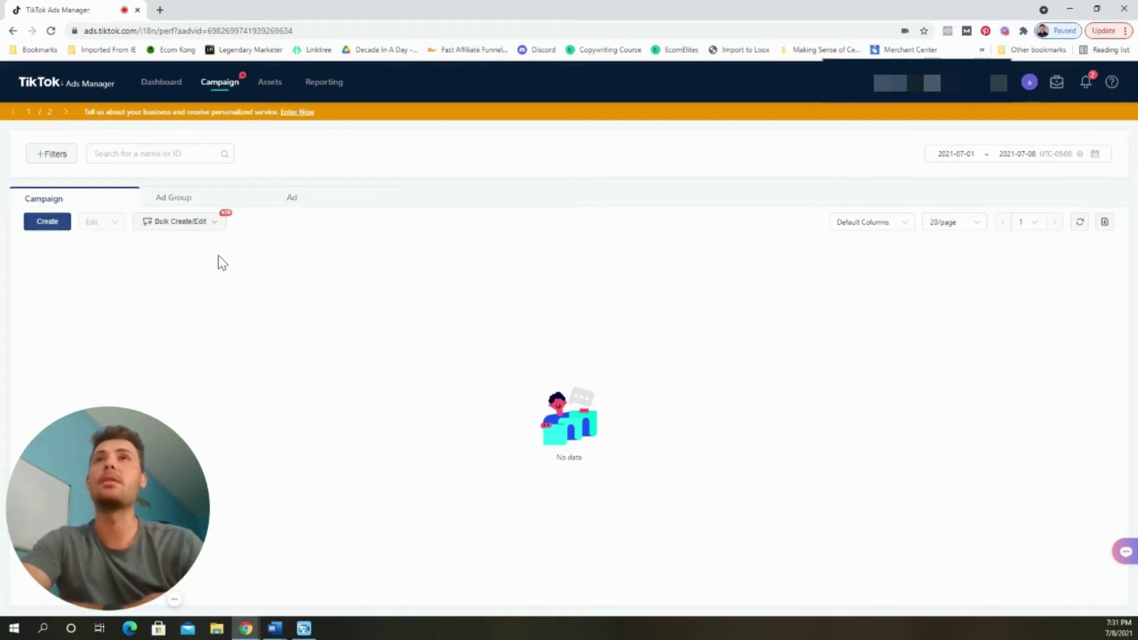
mouse_move(274, 90)
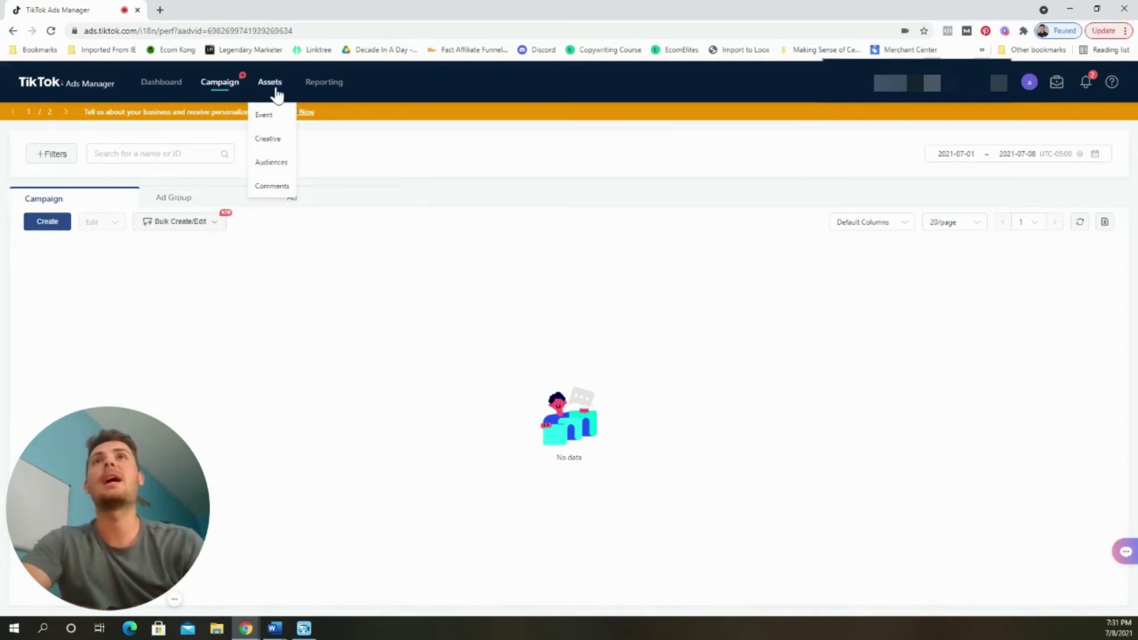
Visit the Events Manager, then browse the Images, Videos and Playable creative libraries
click(274, 119)
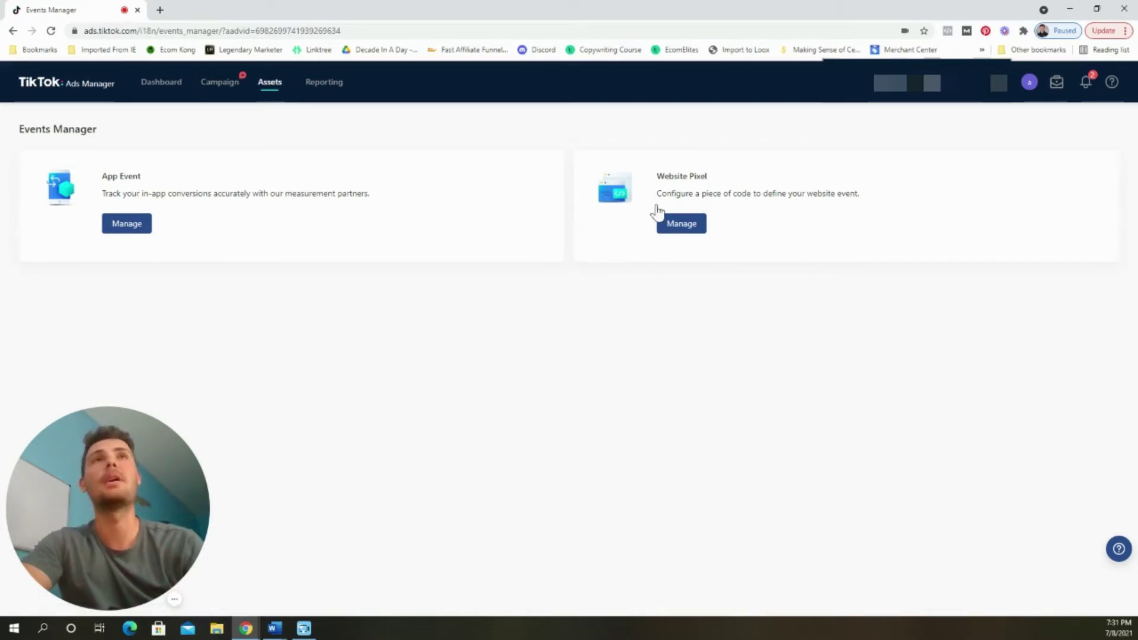
mouse_move(274, 92)
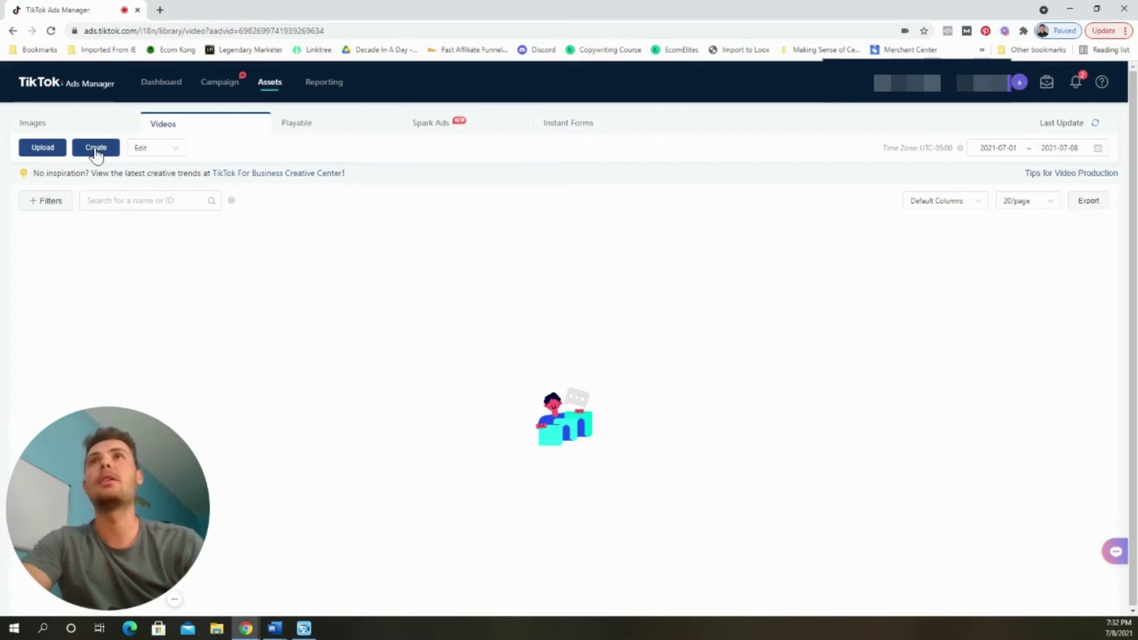
click(69, 131)
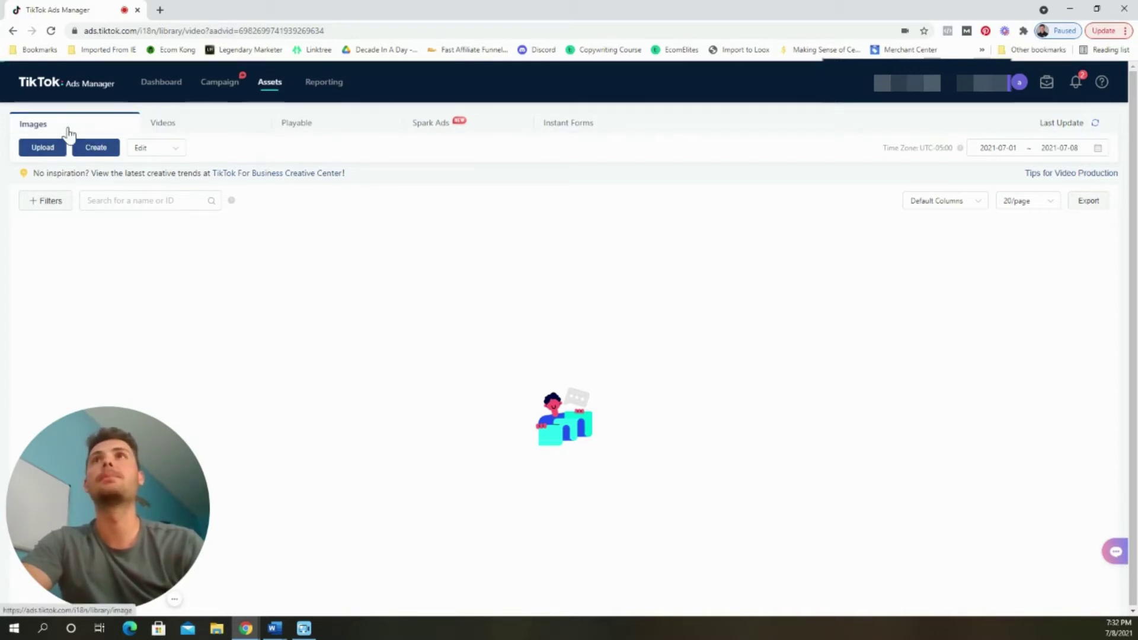
click(208, 130)
click(300, 132)
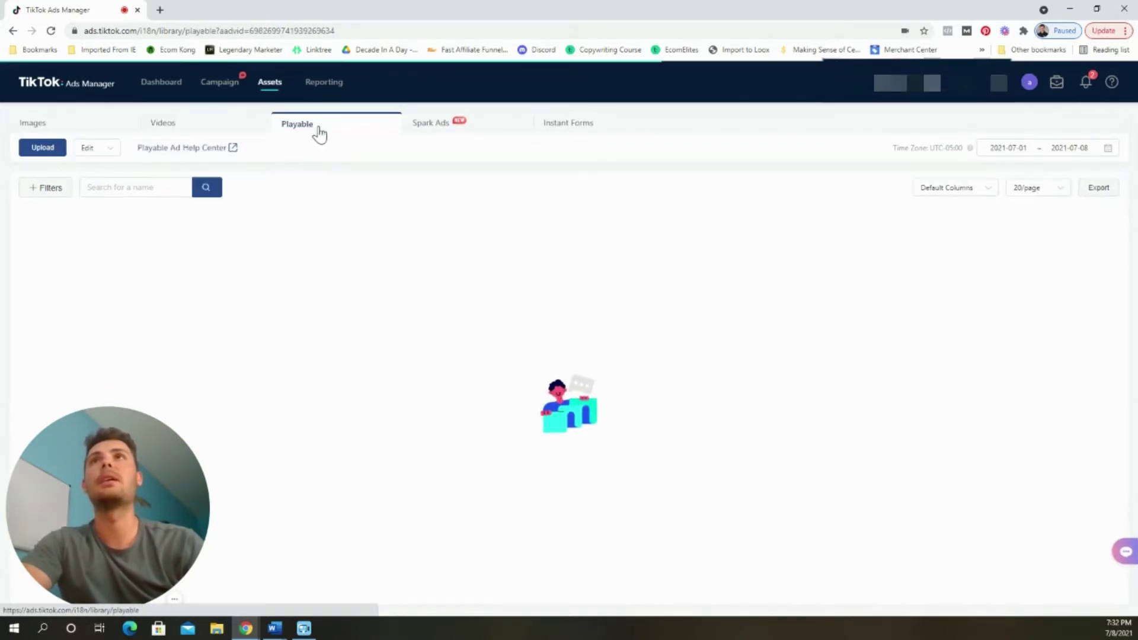
Check the Spark Ads and Instant Forms pages, return to Videos, then go to Audiences
click(433, 131)
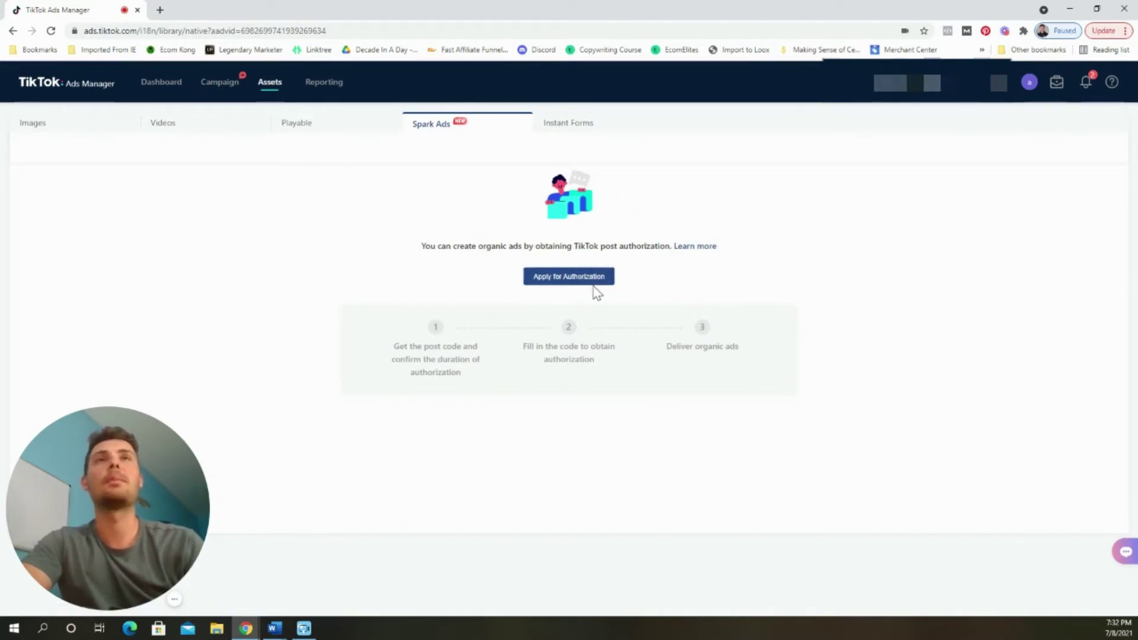
click(568, 132)
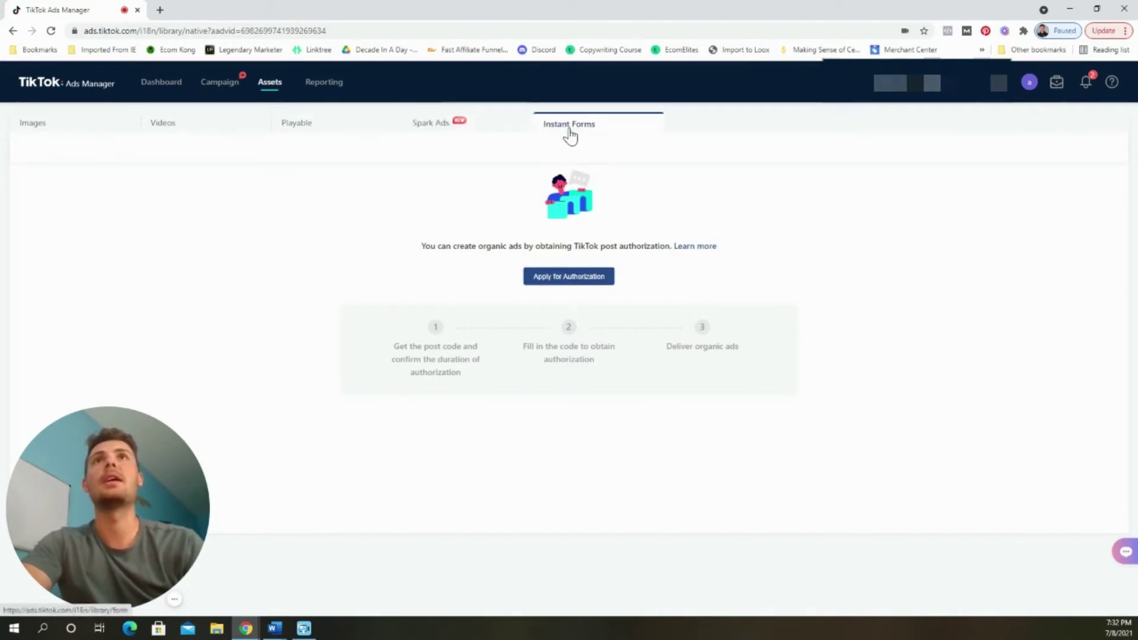
click(211, 134)
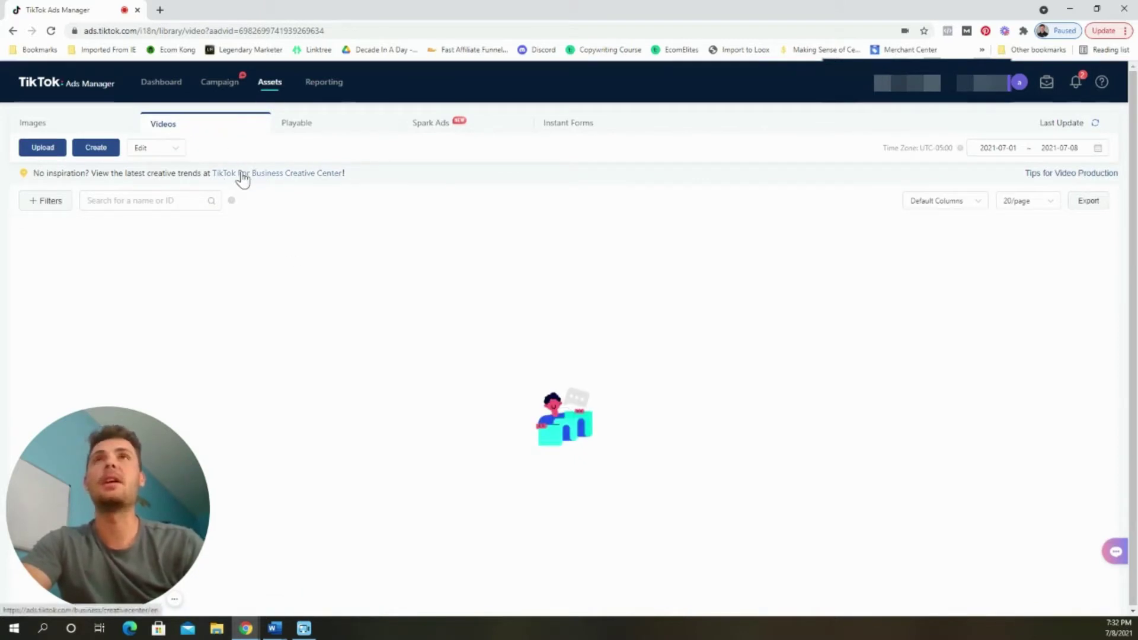
mouse_move(268, 93)
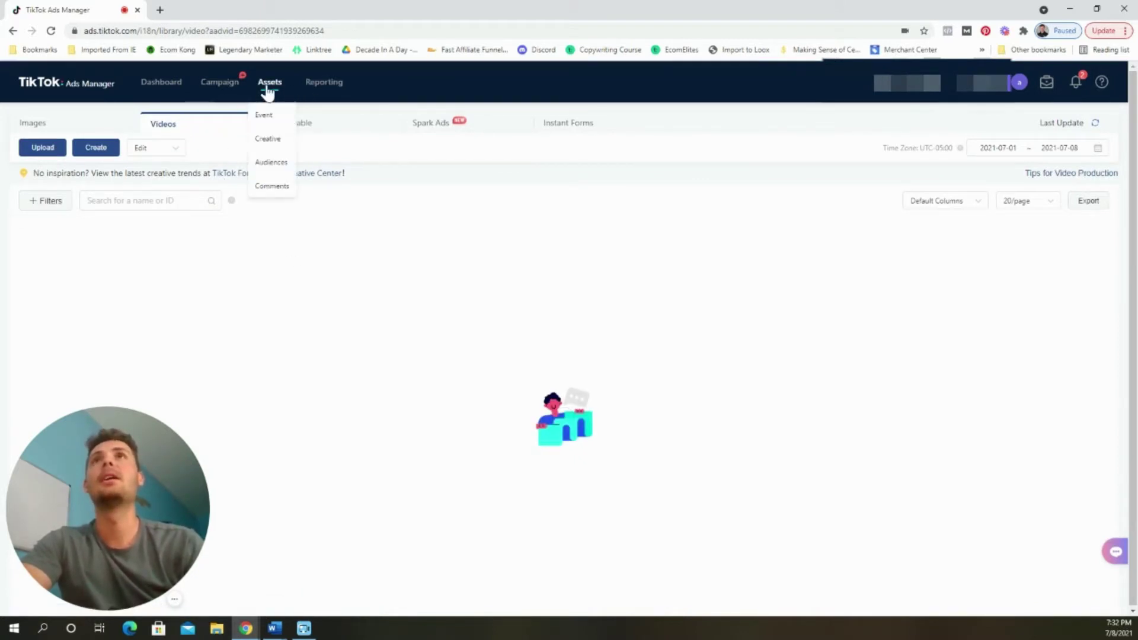
click(273, 164)
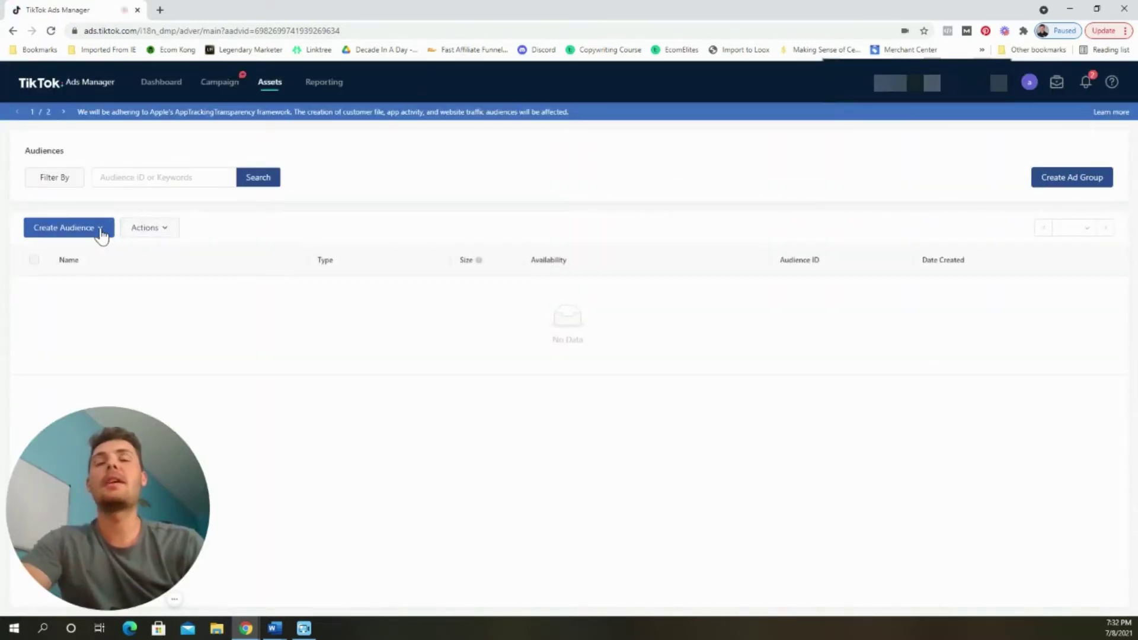
Review the audience types under Create Audience, then view the Assets Comments page
click(102, 232)
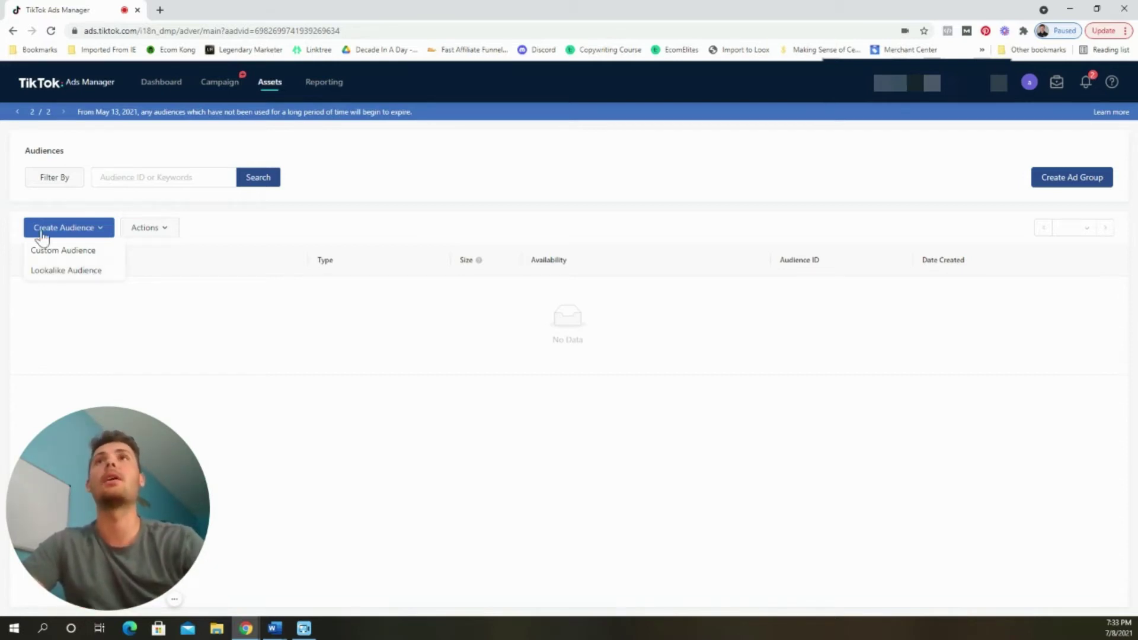
mouse_move(252, 95)
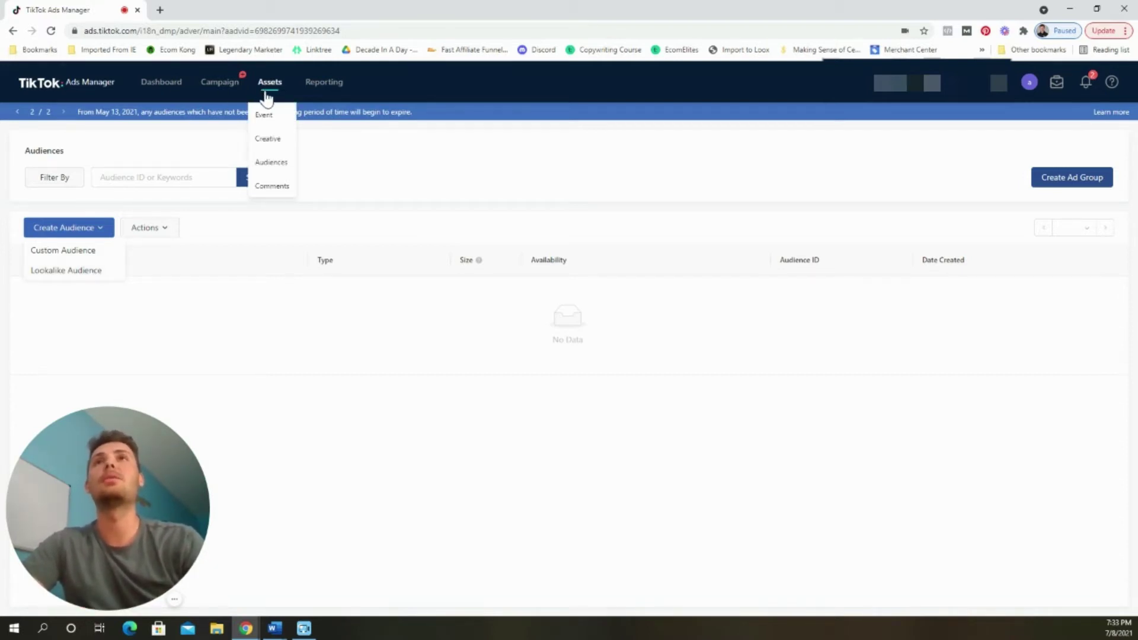
click(279, 187)
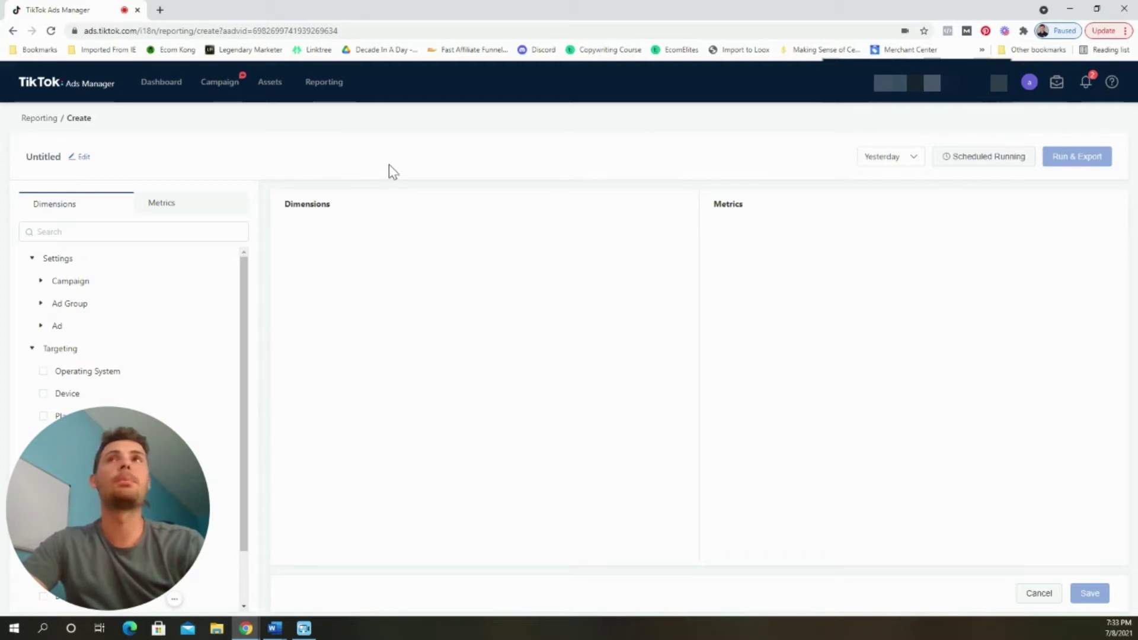
Leave the unsaved Untitled report for the Dashboard showing 0.00 USD spend
scroll(189, 292, down, 1)
scroll(202, 314, up, 1)
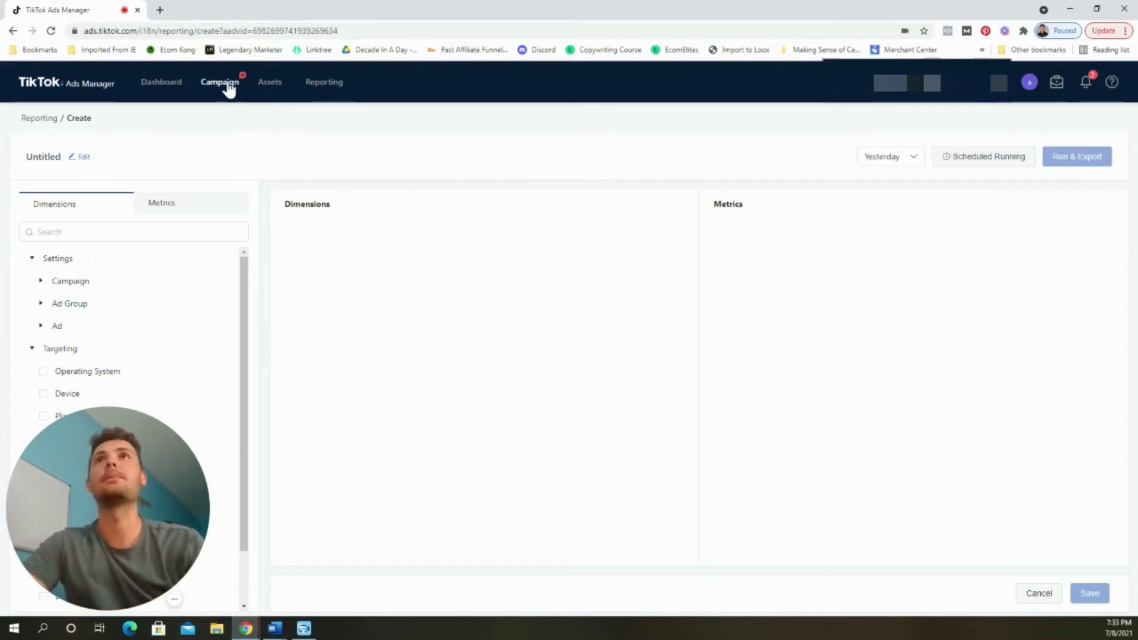
click(162, 82)
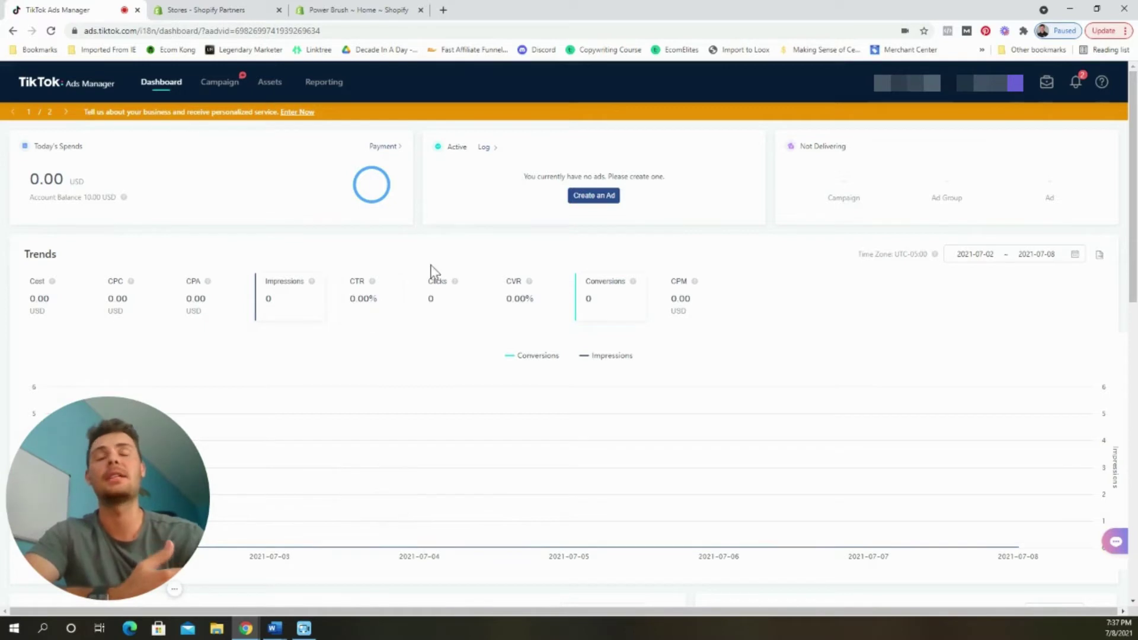
Search the Power Brush store's app store for 'tiktok' and add the TikTok app by TikTok Inc
click(383, 11)
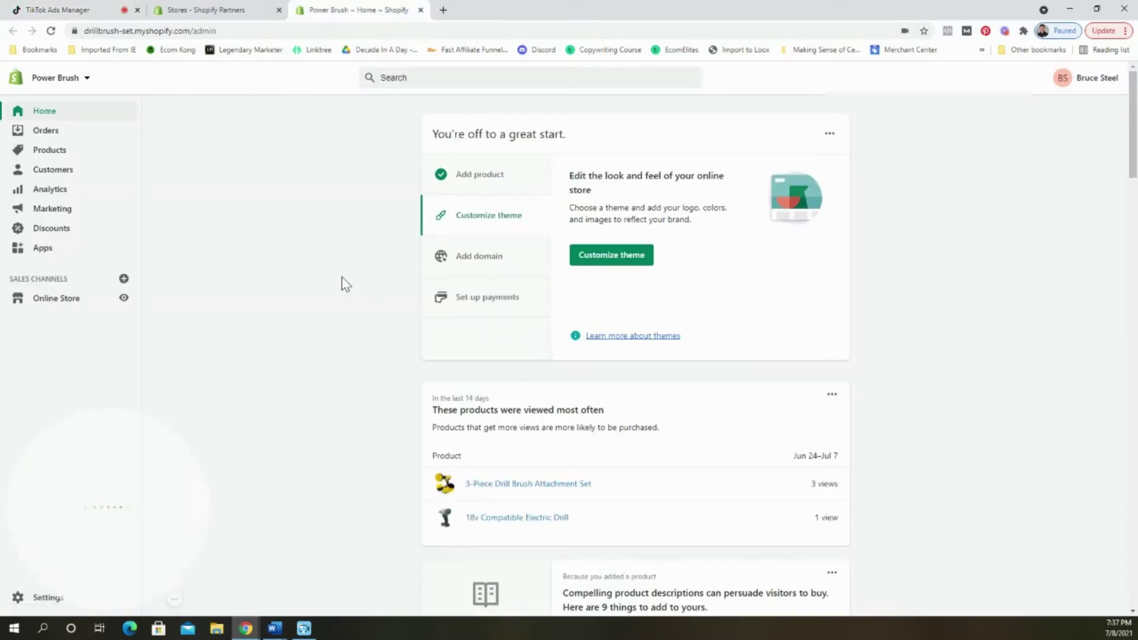
click(90, 251)
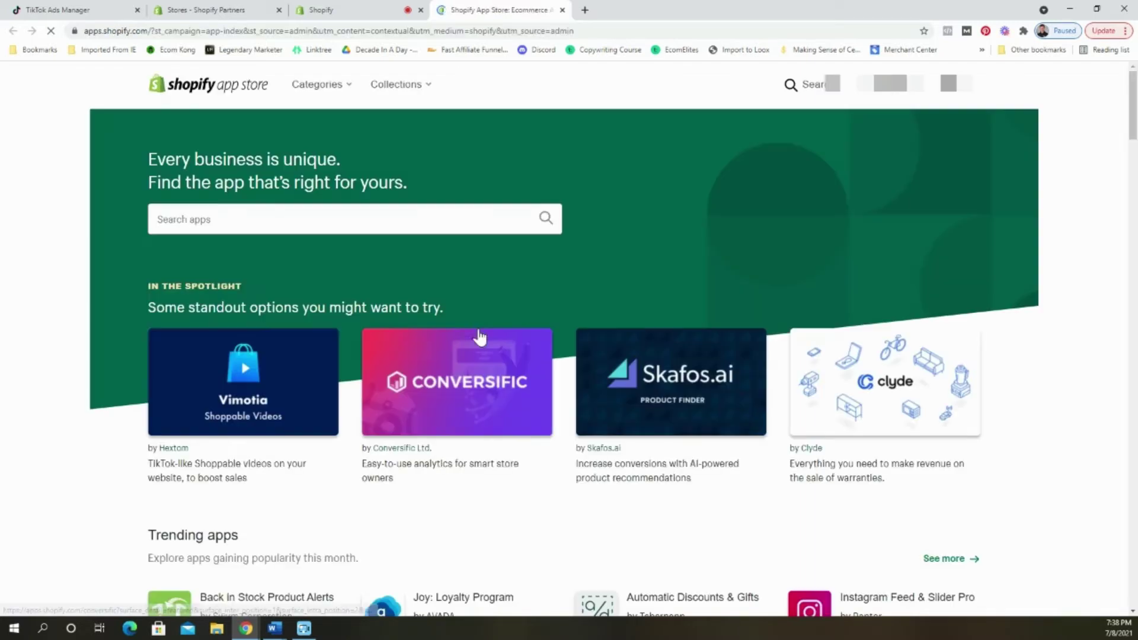
click(388, 229)
text(tiktok)
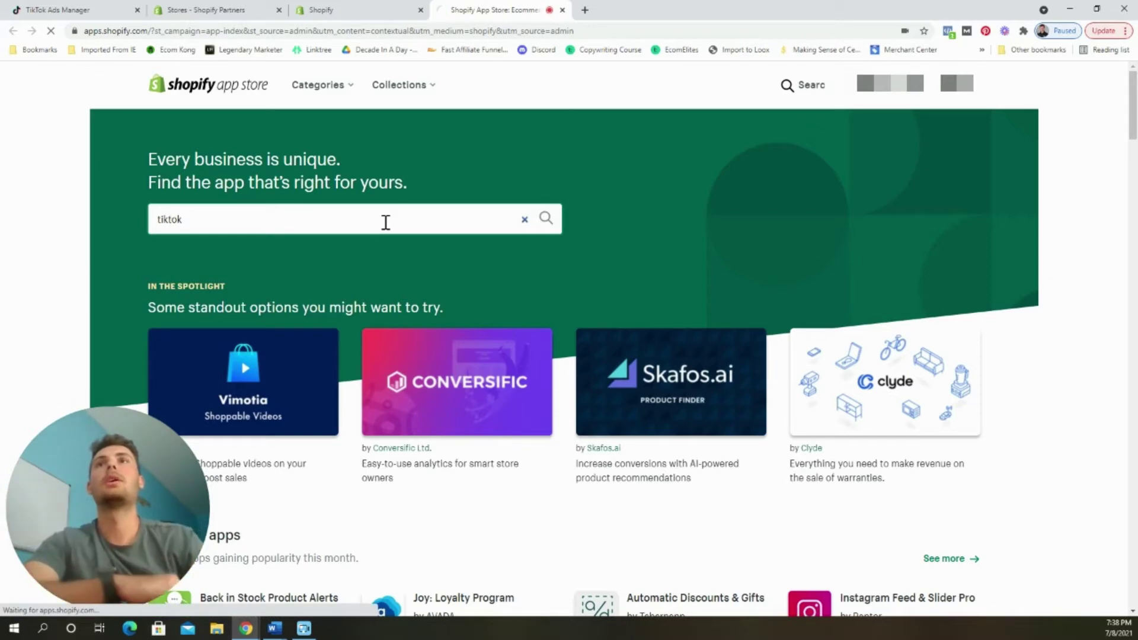
key(Return)
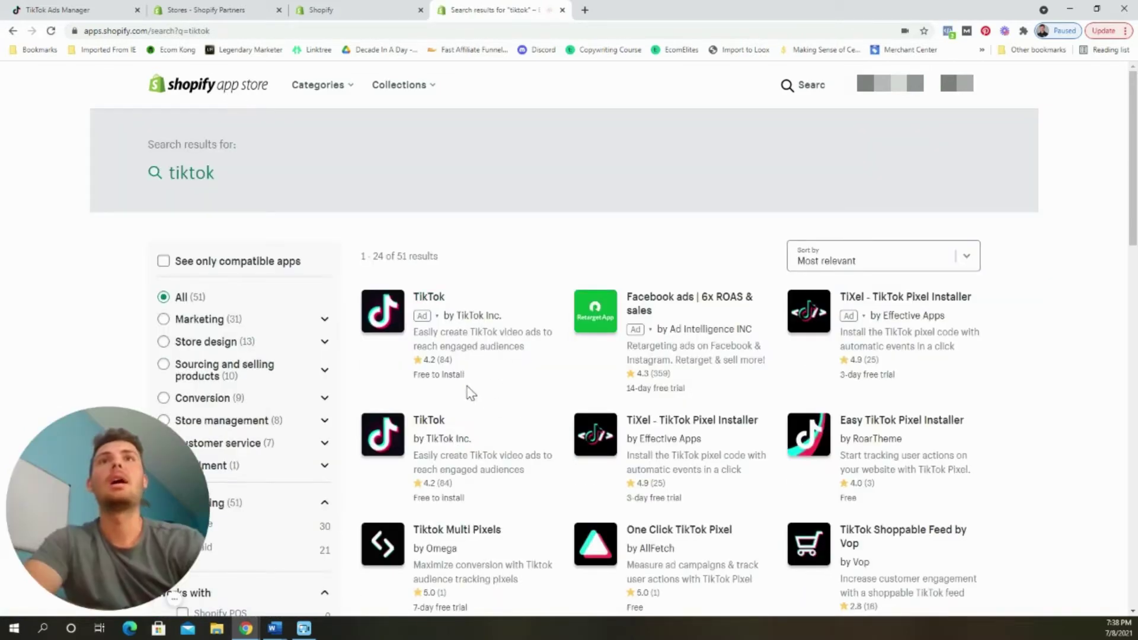
click(432, 425)
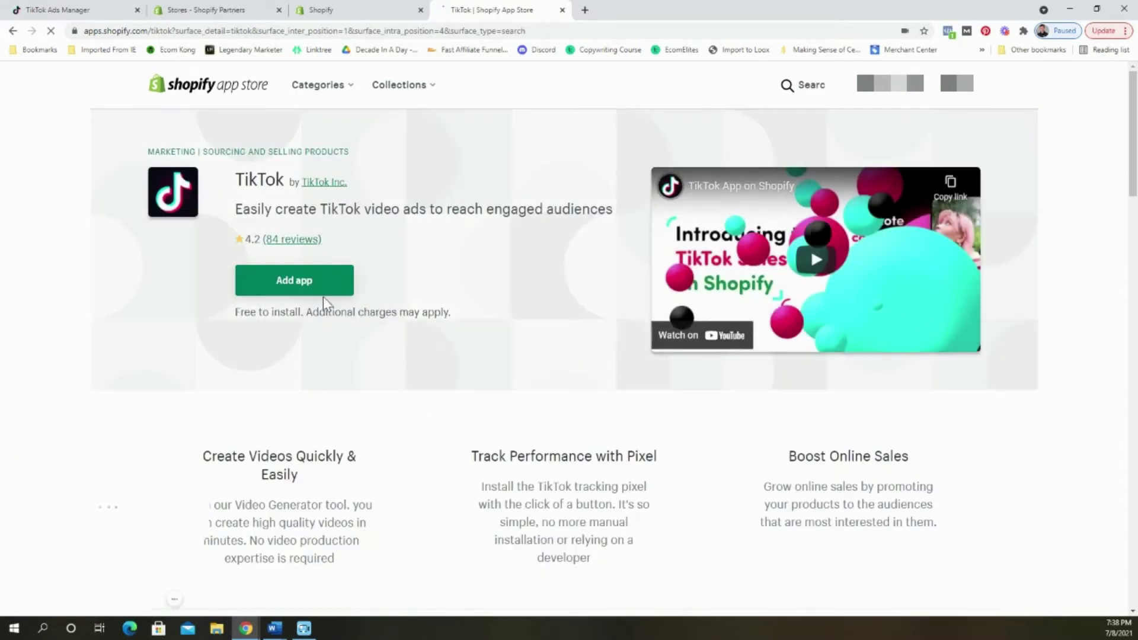
click(318, 295)
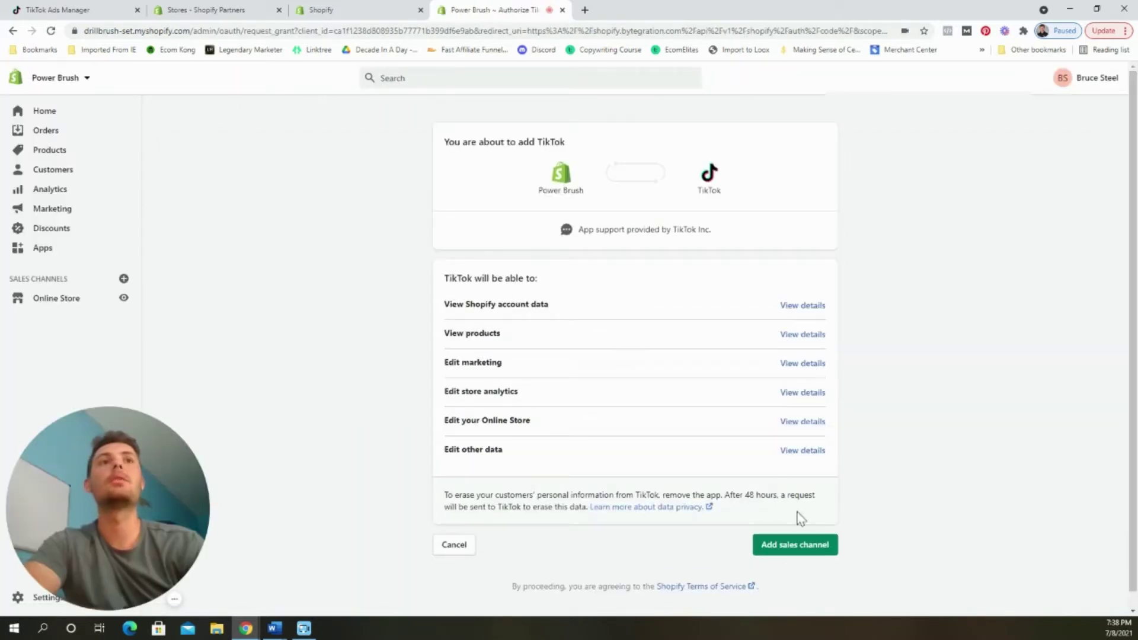
Install TikTok as a sales channel and start connecting a TikTok For Business account in its Settings
click(797, 545)
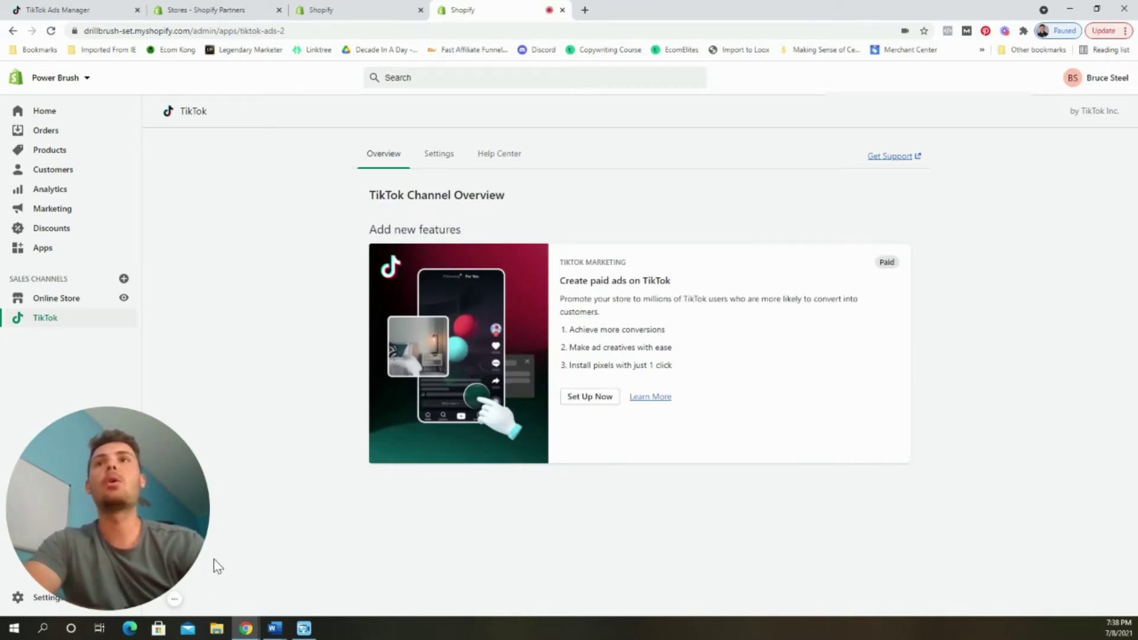
click(175, 604)
click(175, 604)
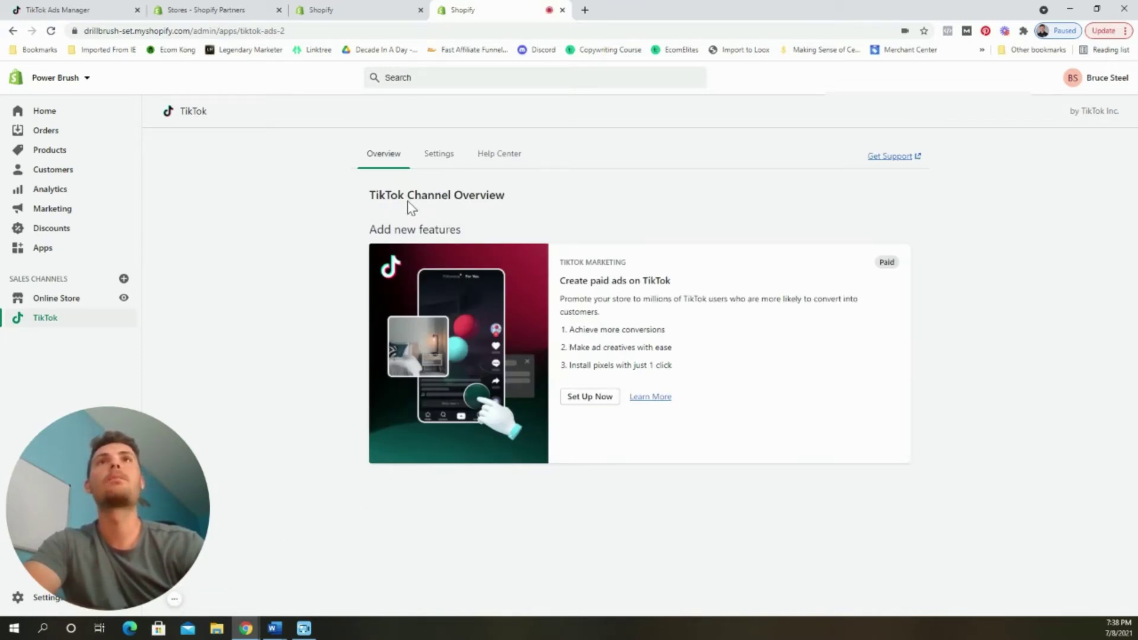
click(438, 170)
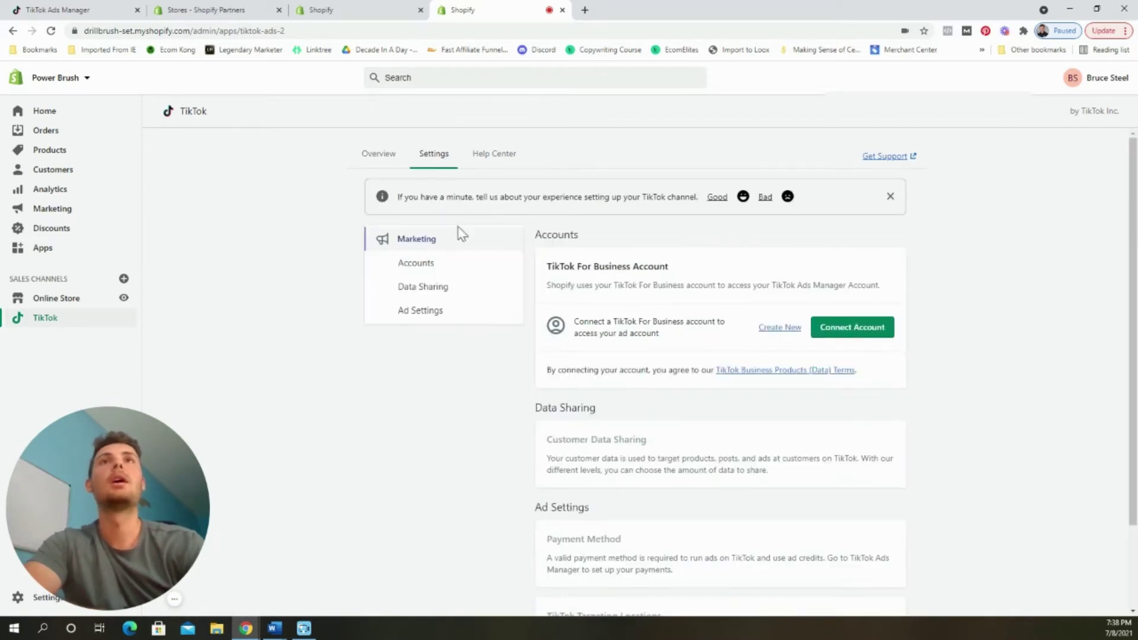
click(864, 332)
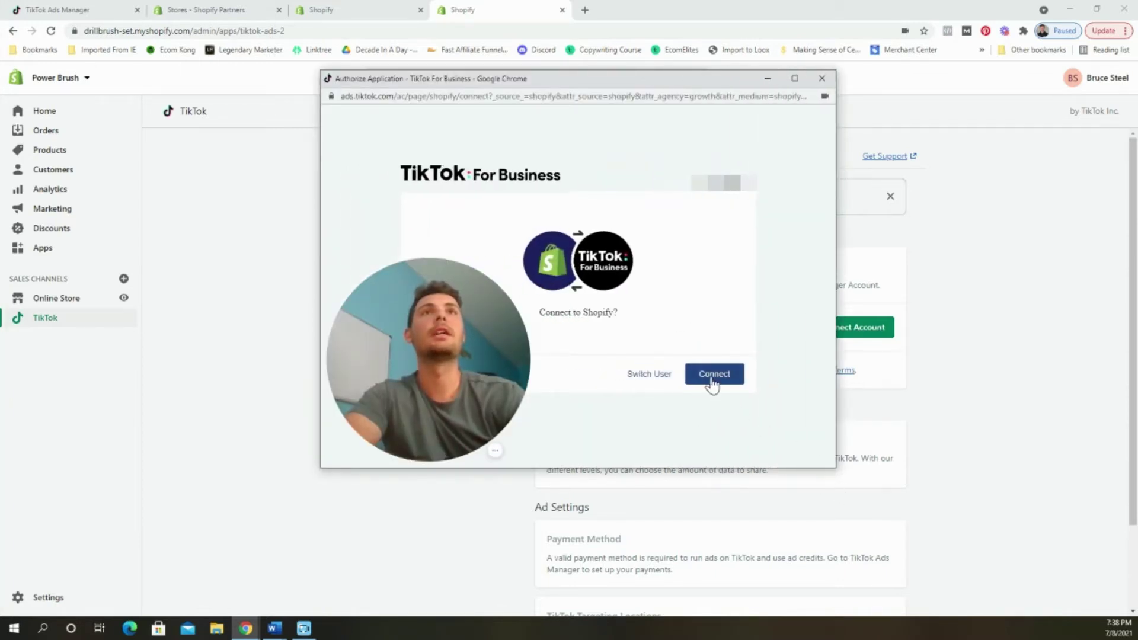
Confirm the 'Connect to Shopify?' prompt to link the TikTok For Business account
click(713, 378)
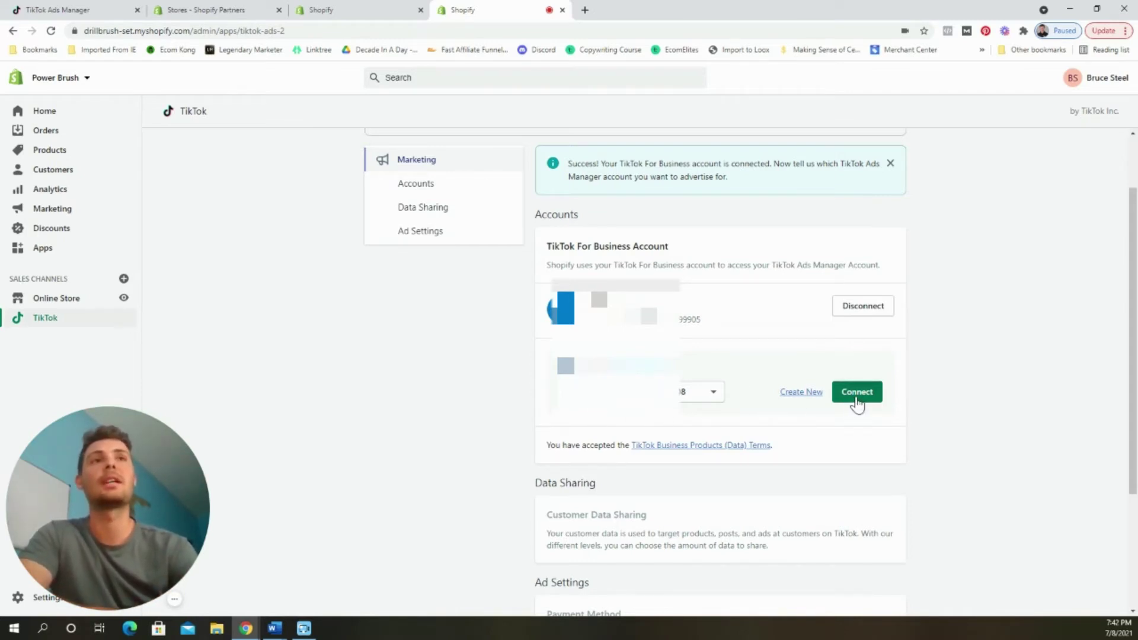
Connect the listed Ads Manager account, then create the TikTok Pixel under Data Sharing
click(857, 393)
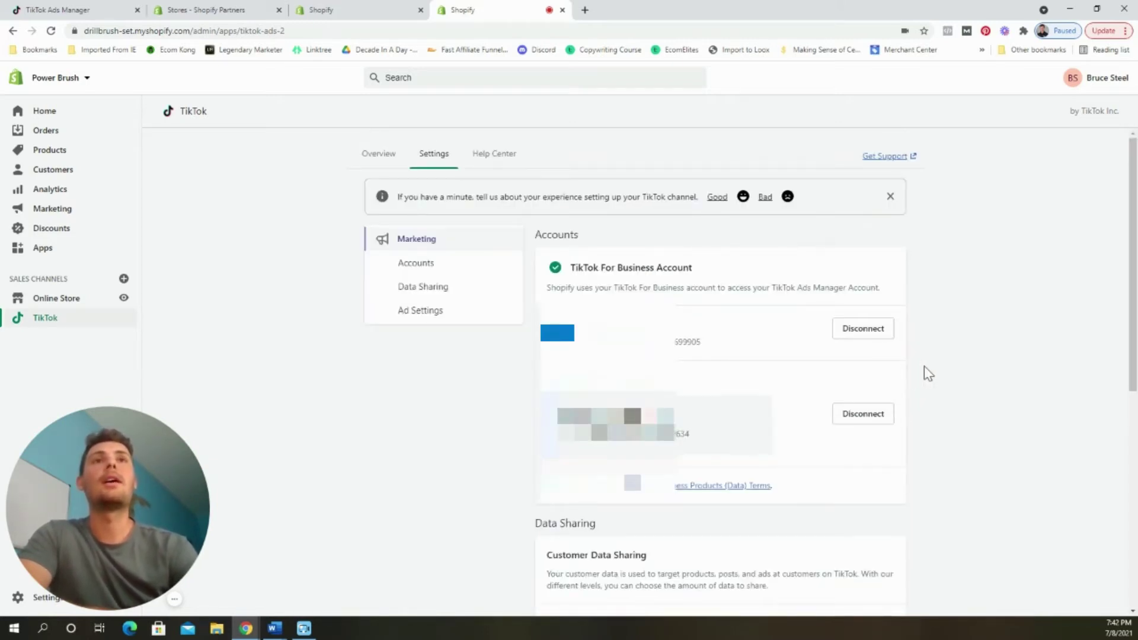
scroll(1031, 381, down, 1)
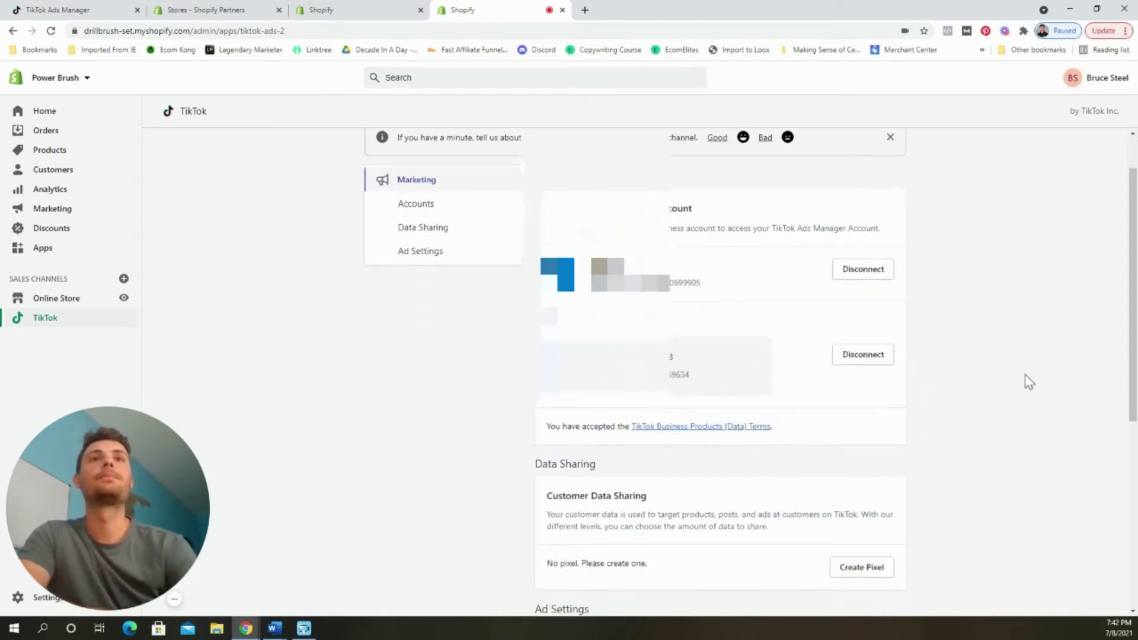
scroll(884, 415, down, 2)
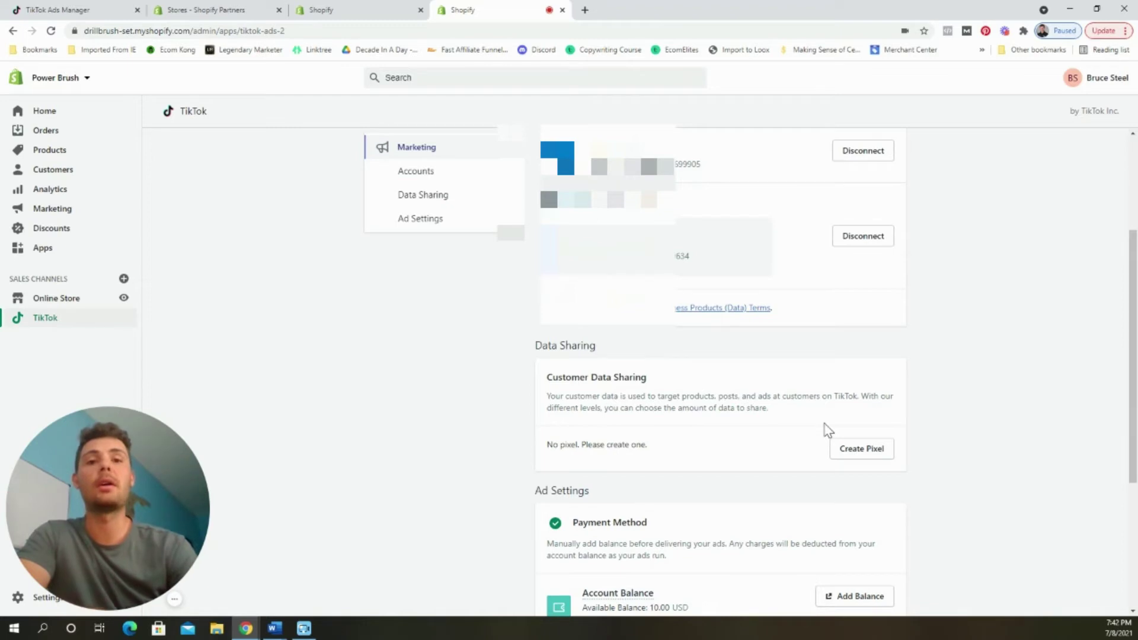
click(870, 450)
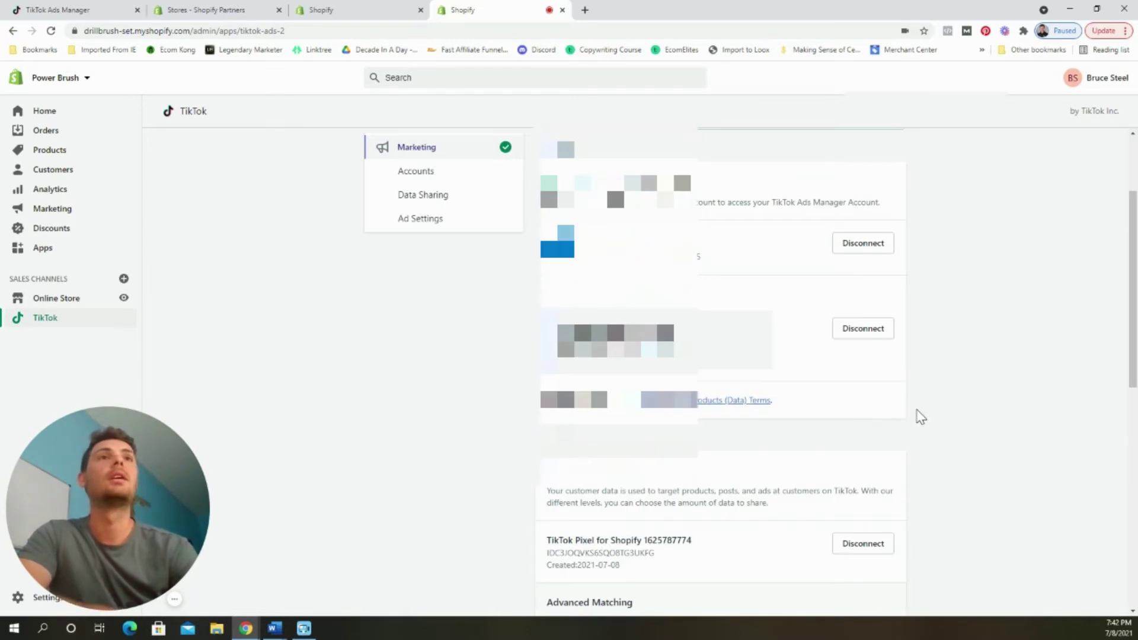
scroll(887, 440, down, 1)
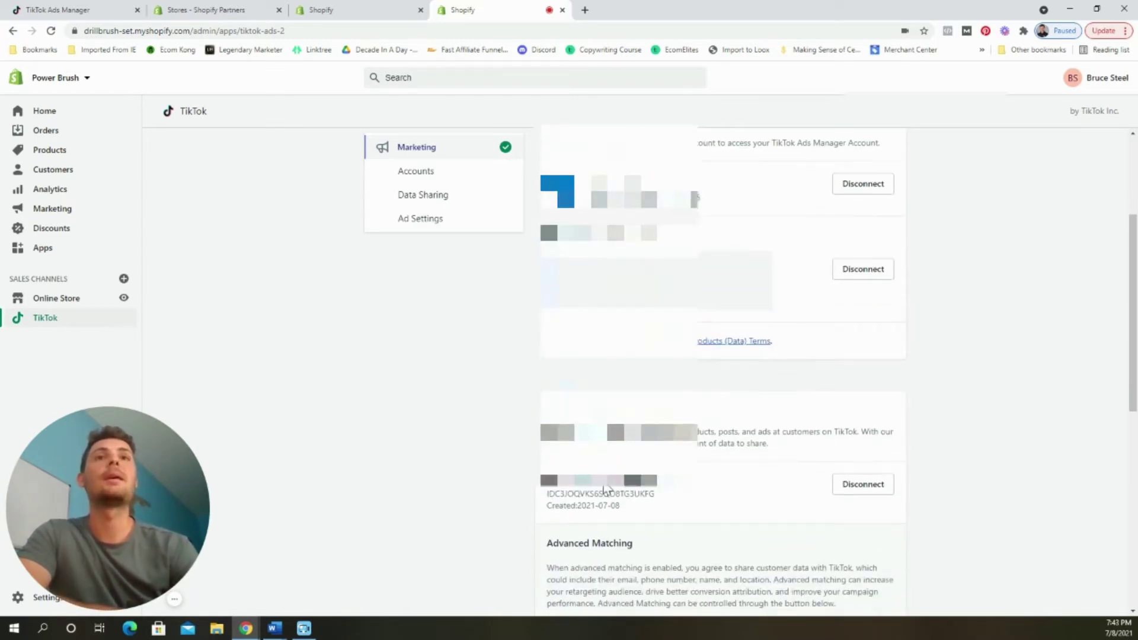
scroll(604, 489, down, 2)
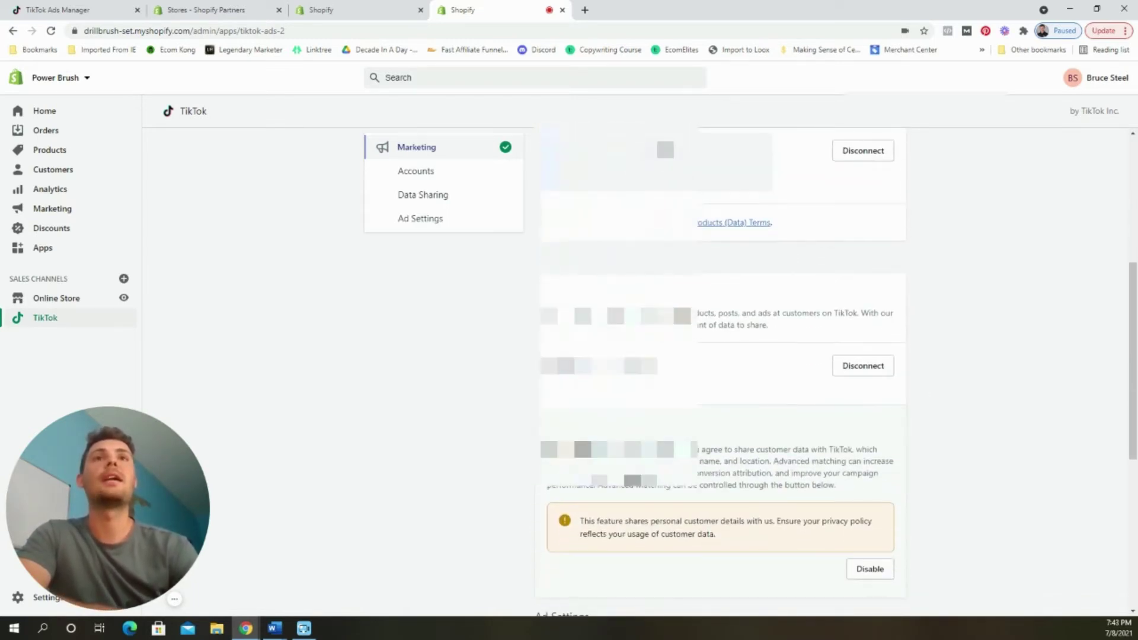
scroll(754, 492, up, 5)
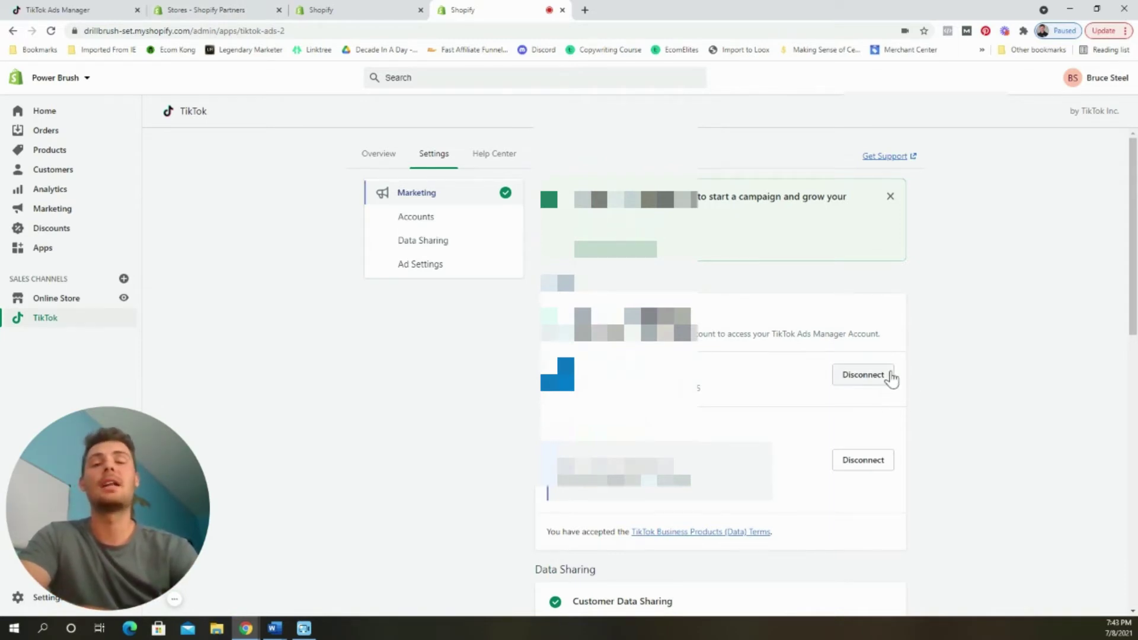
Back in Ads Manager, start a new campaign from the Campaign list in Custom Mode
click(92, 10)
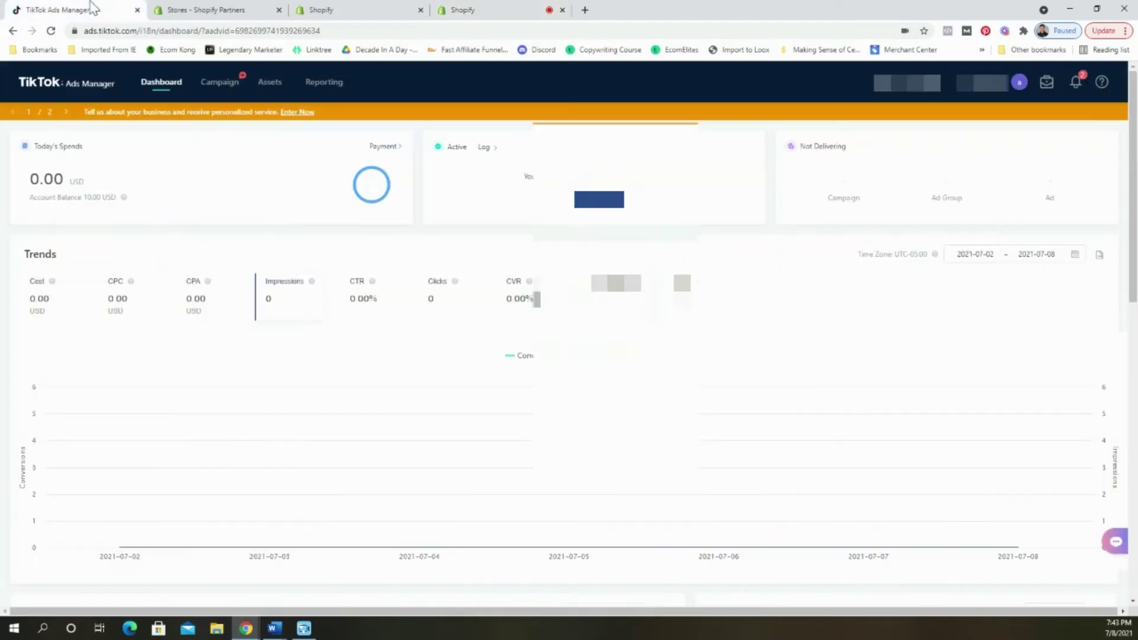
mouse_move(270, 82)
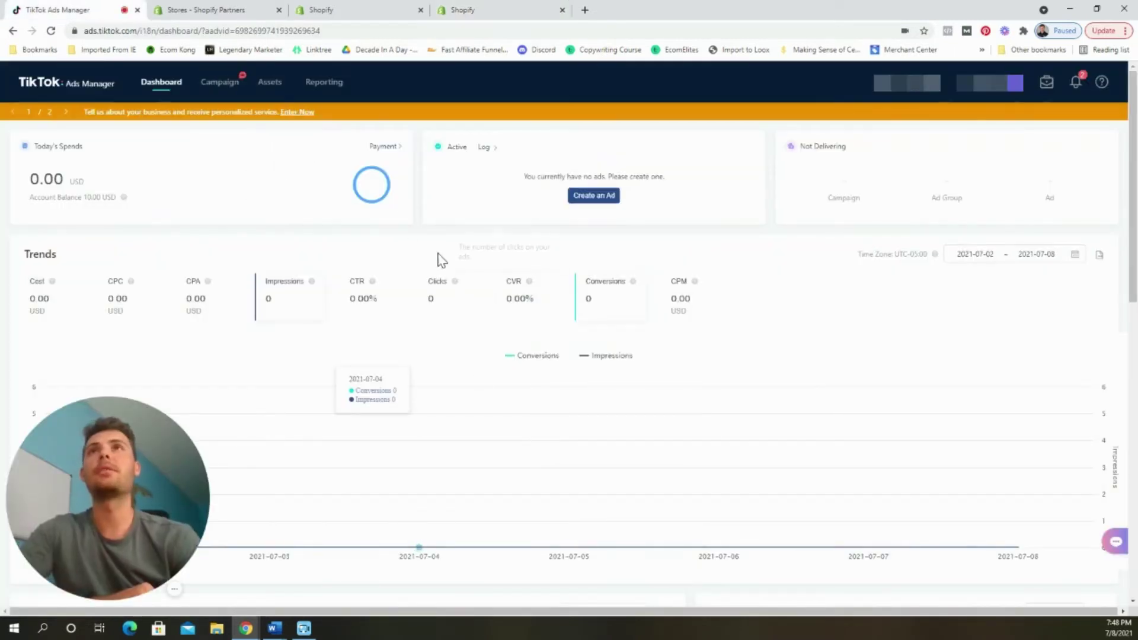
click(228, 95)
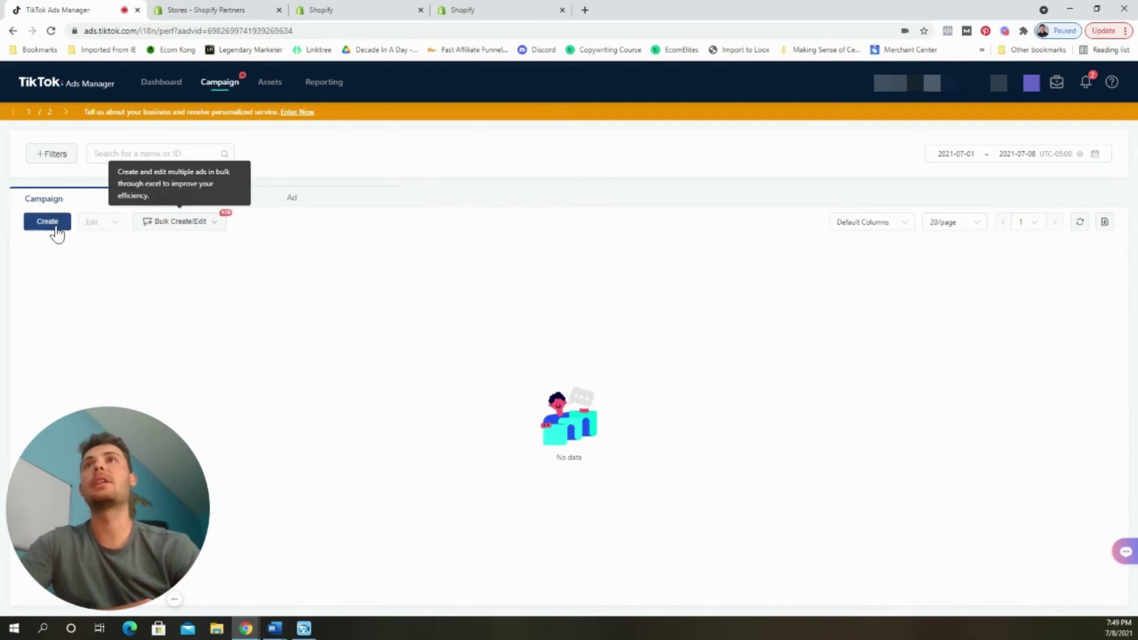
click(58, 228)
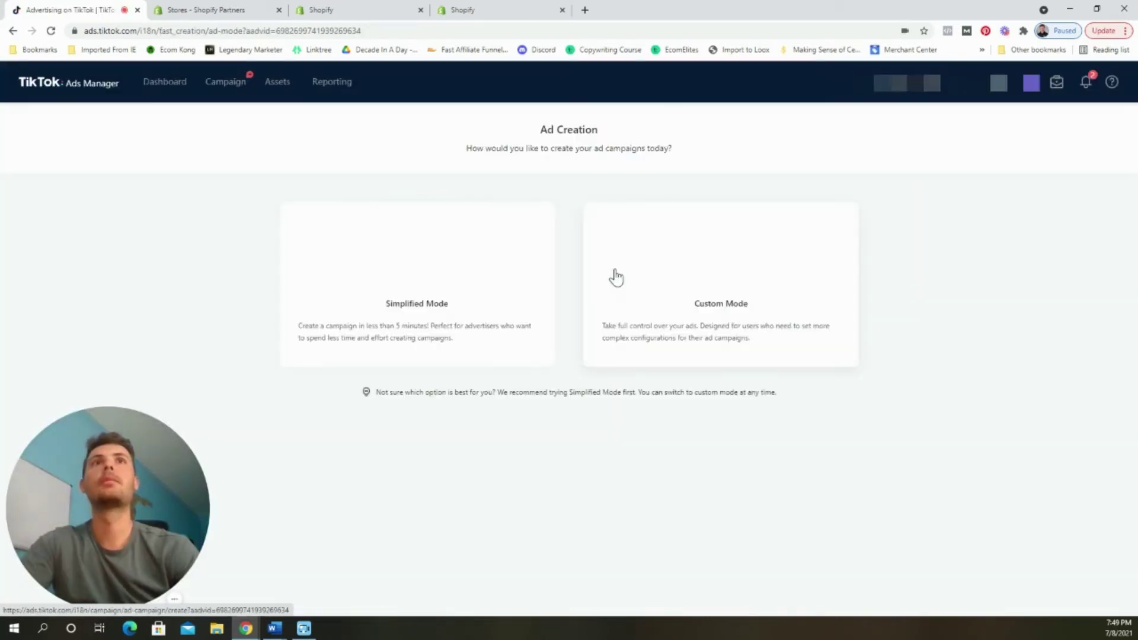
click(735, 266)
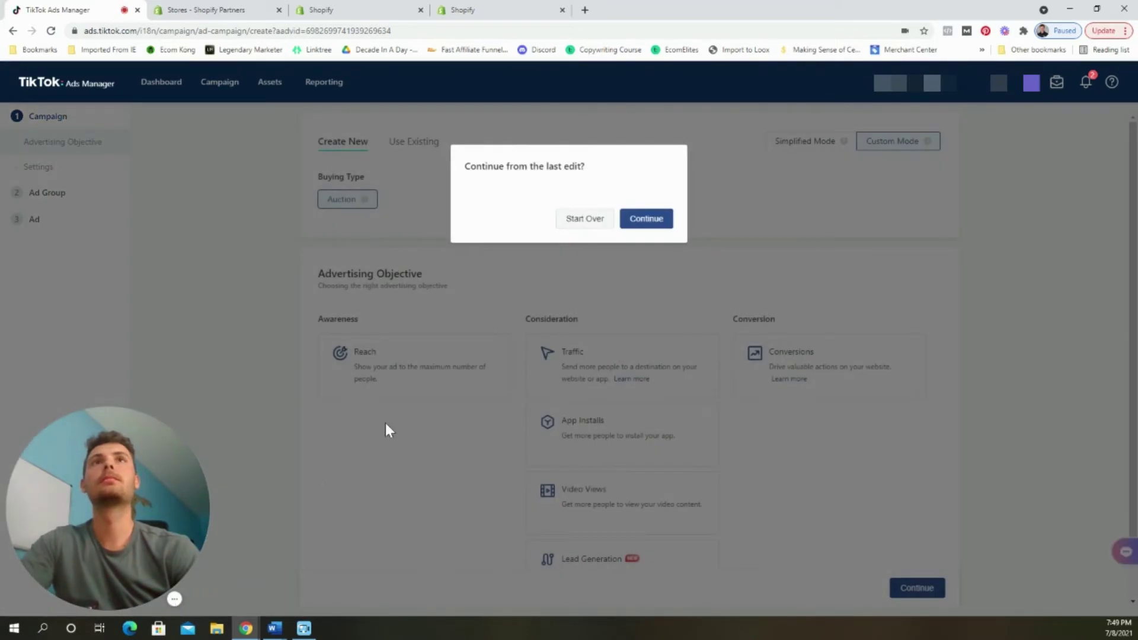
Restart as a Conversions campaign named 'Power Brush' with a No Limit budget, and continue
click(592, 223)
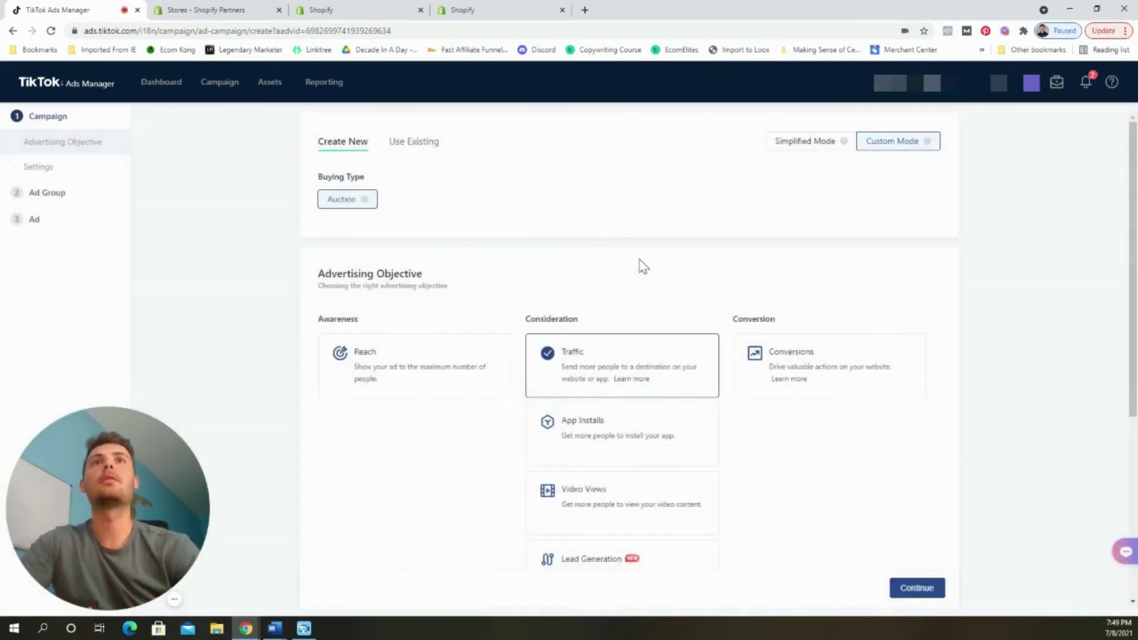
scroll(794, 297, down, 2)
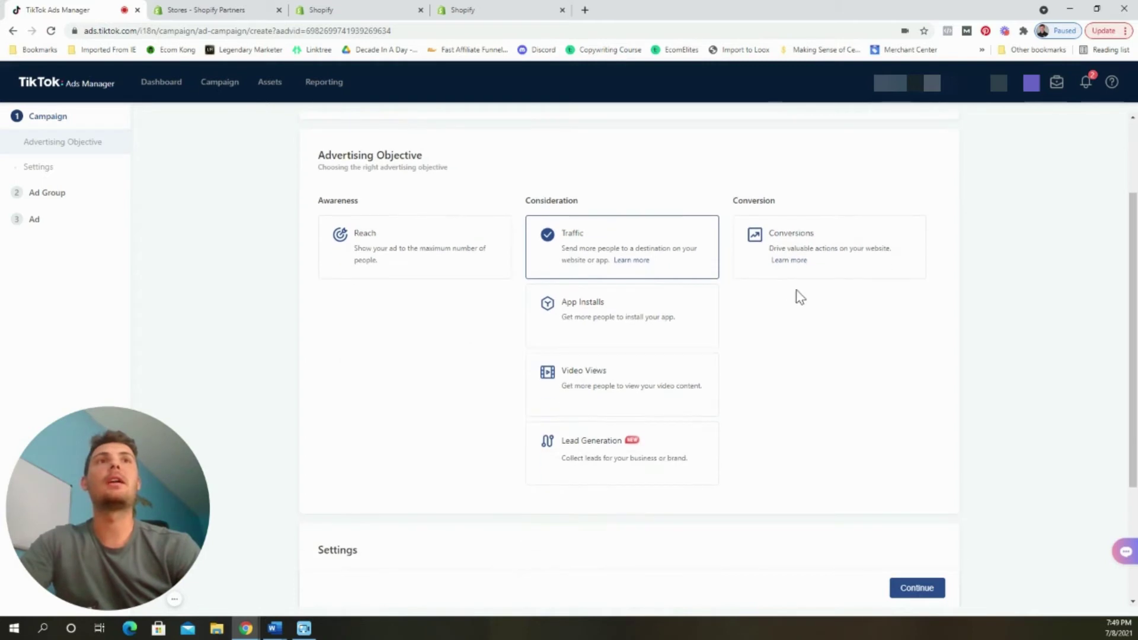
click(804, 257)
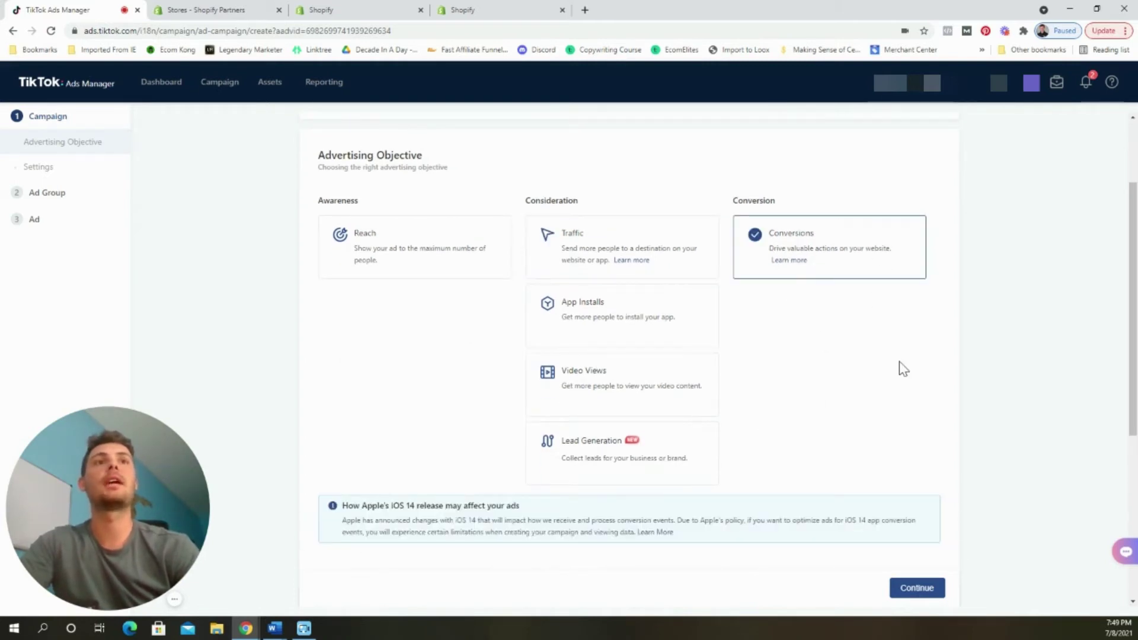
scroll(903, 369, down, 5)
double_click(528, 367)
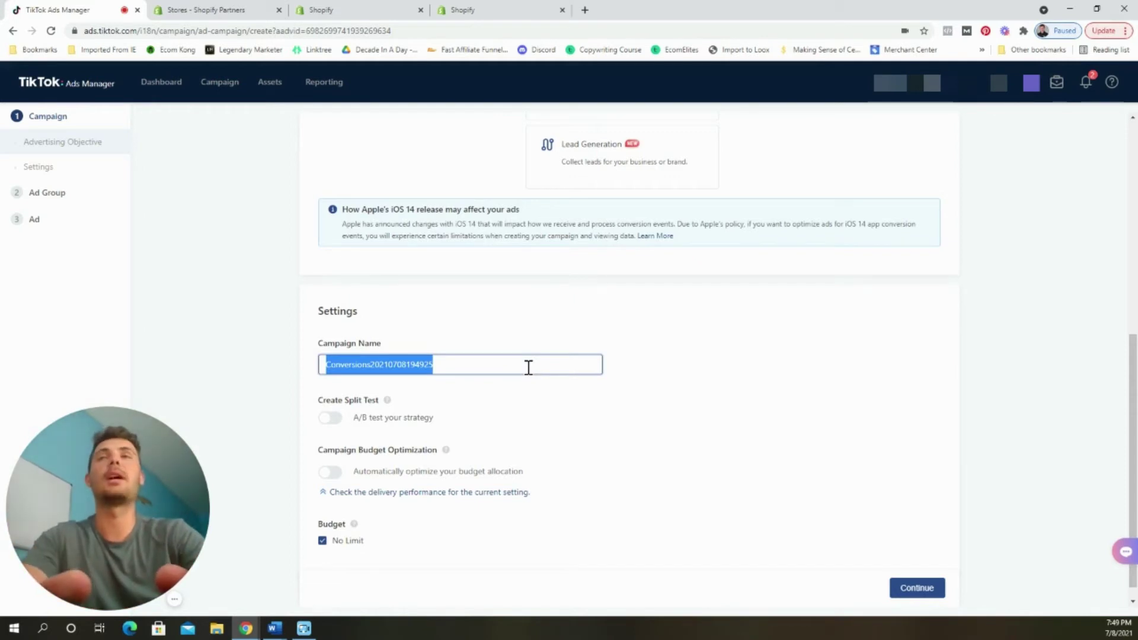
text(Power Brush)
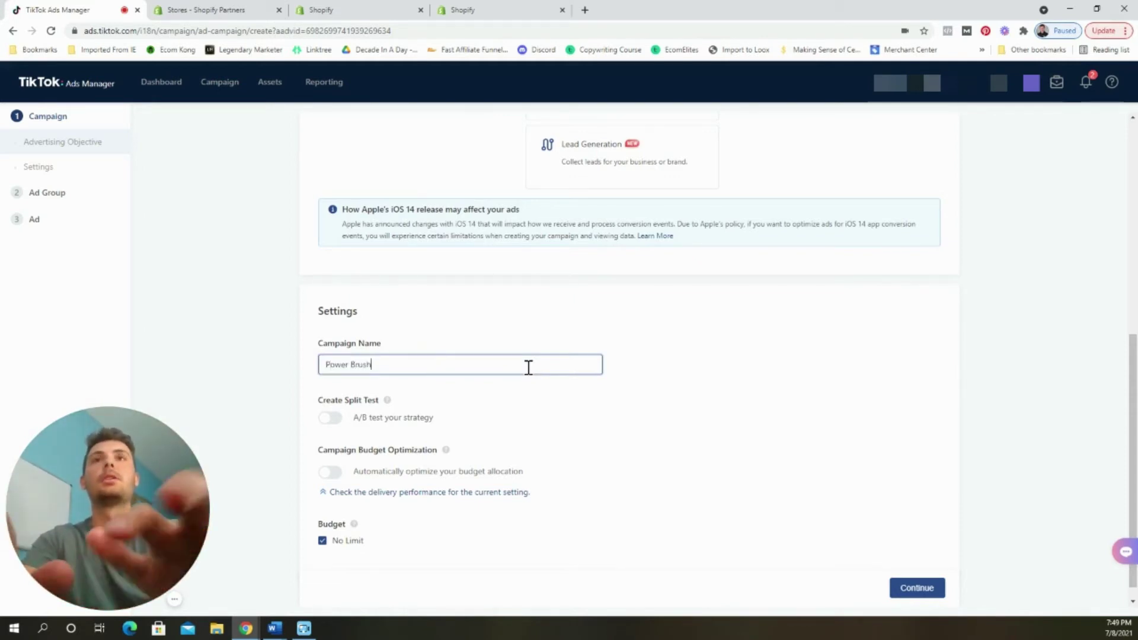
click(646, 448)
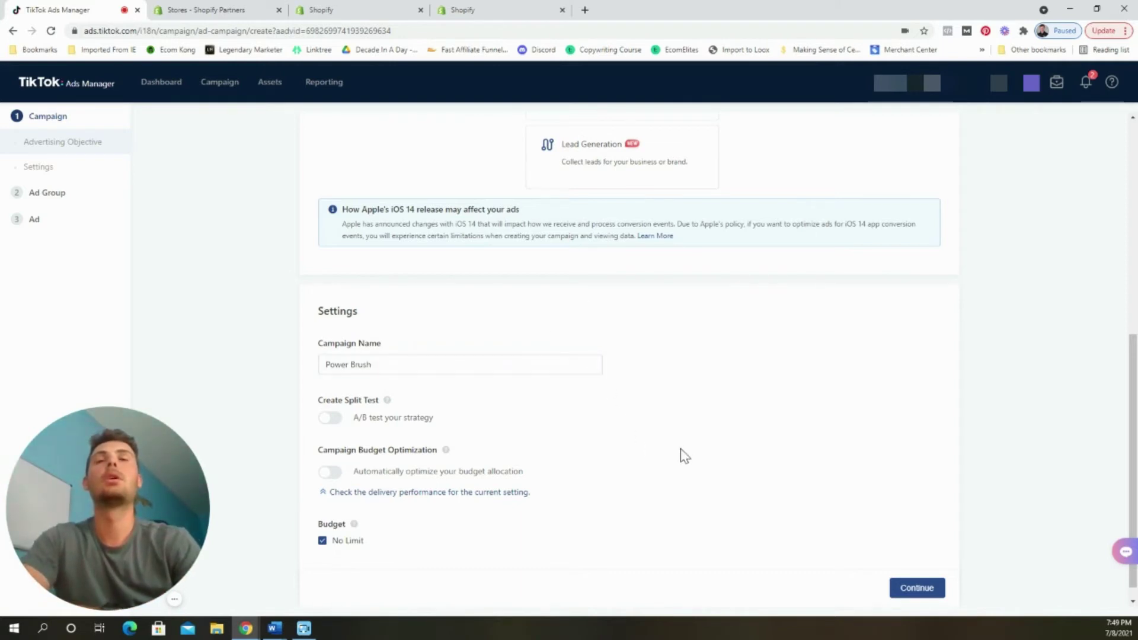
scroll(624, 382, down, 1)
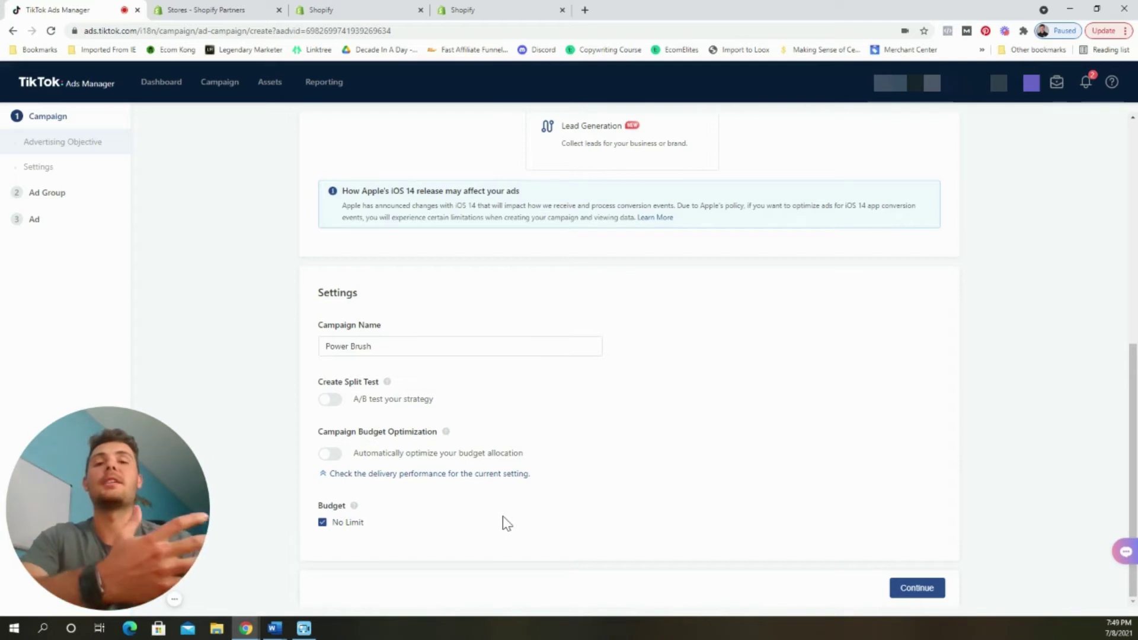
click(920, 590)
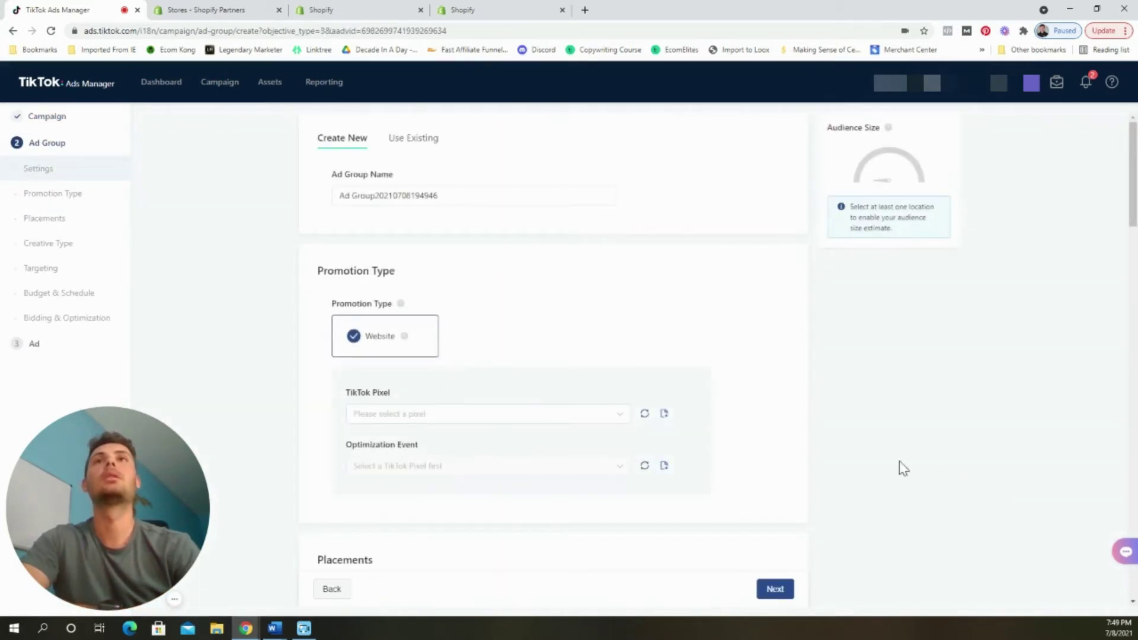
click(464, 199)
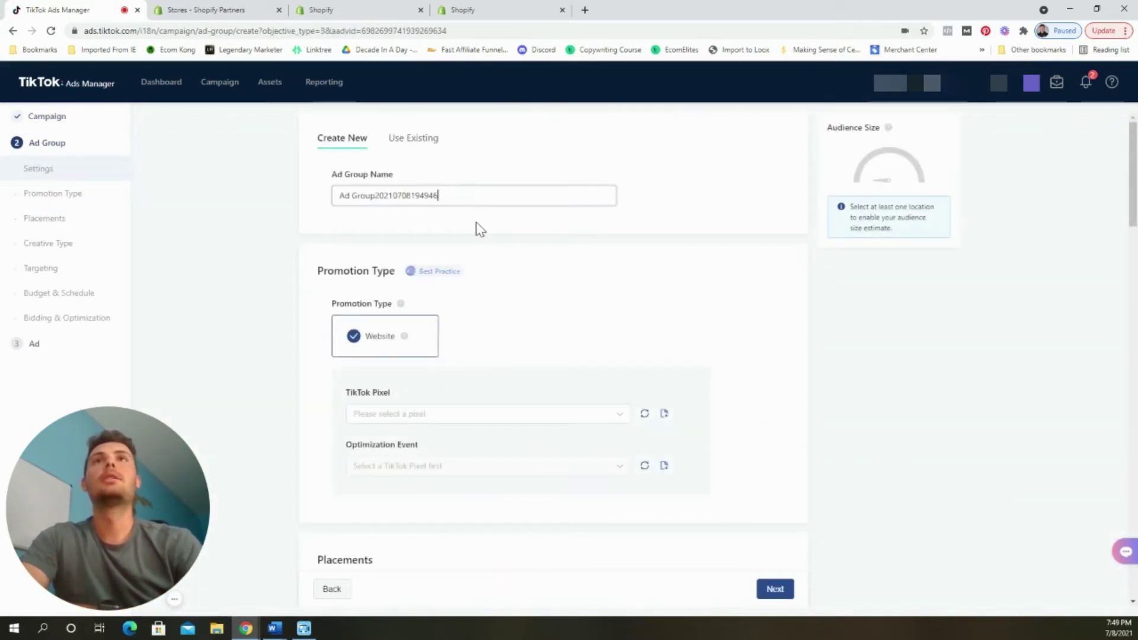
scroll(436, 407, down, 2)
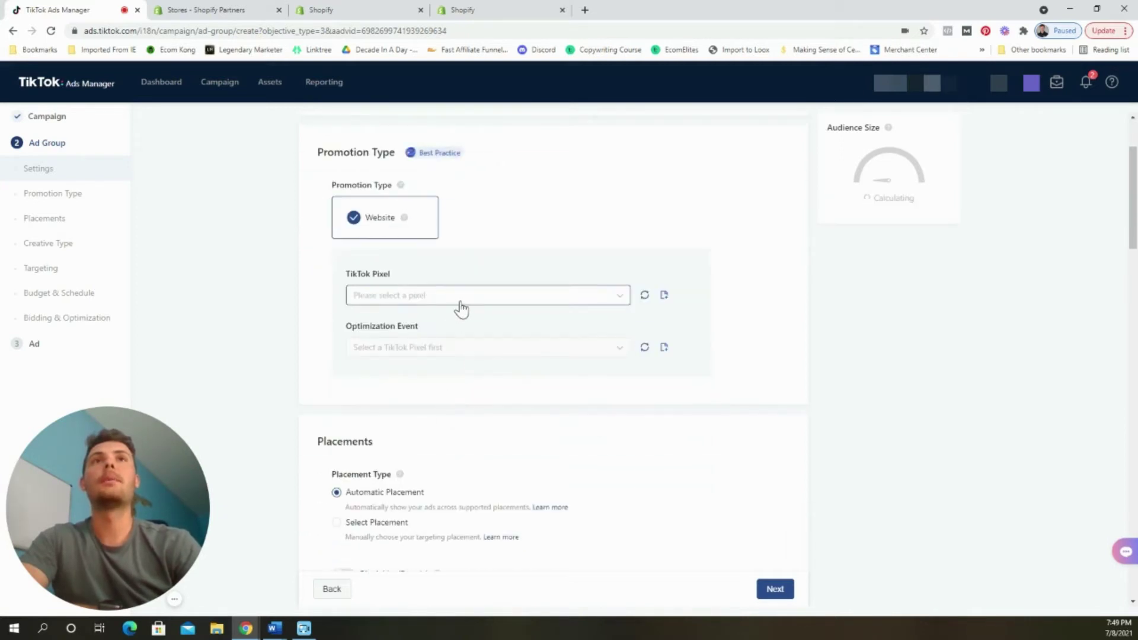
click(460, 303)
click(468, 326)
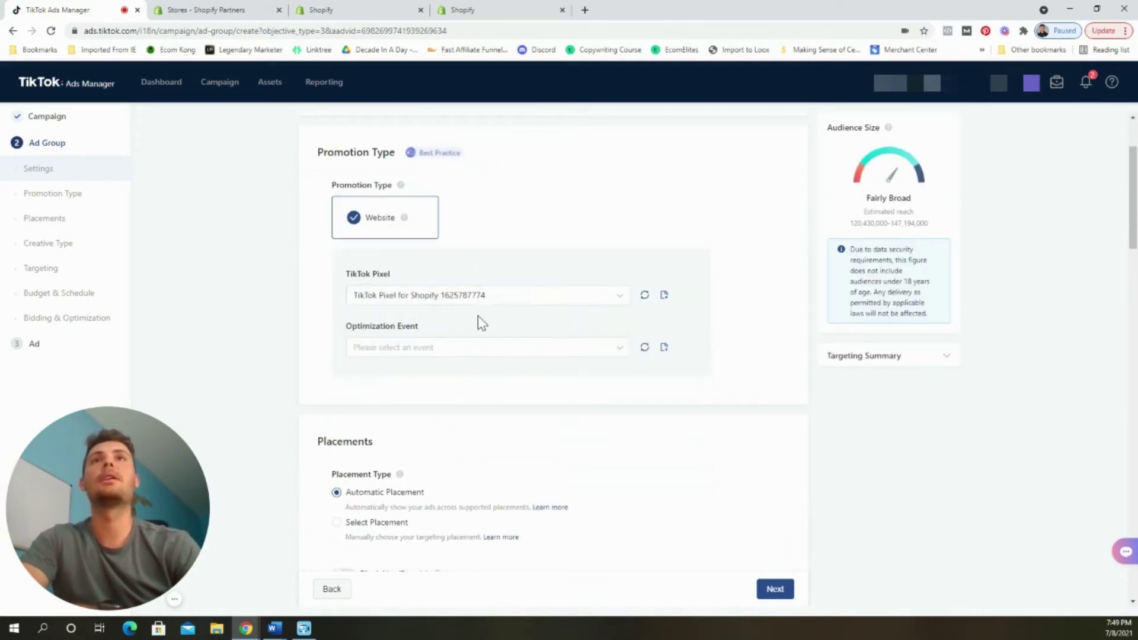
click(502, 360)
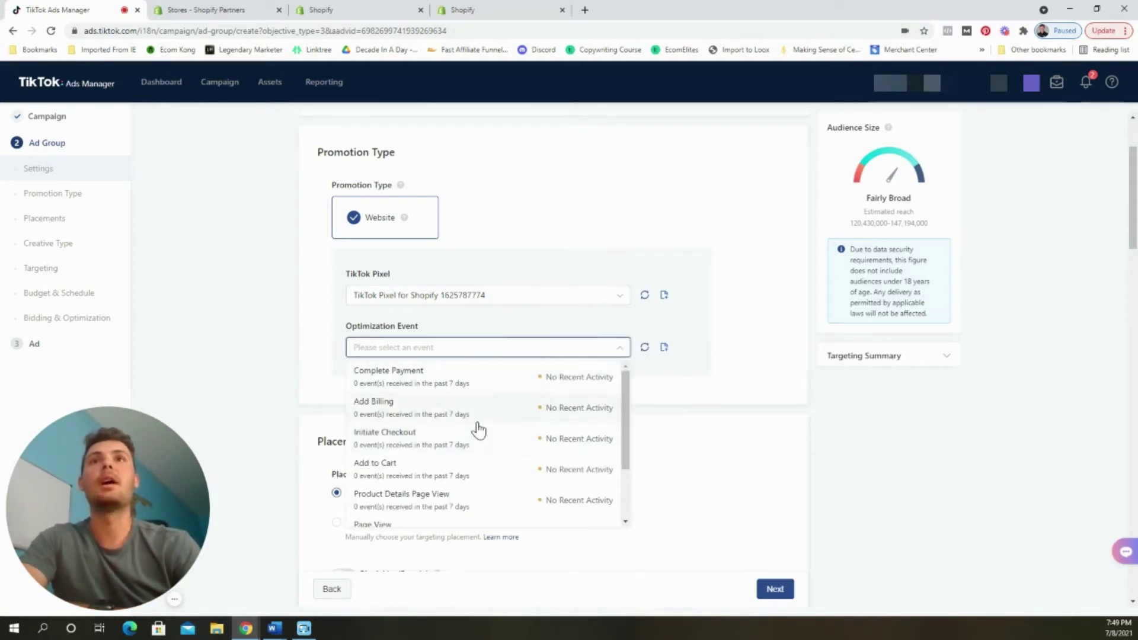
scroll(479, 429, down, 2)
scroll(492, 448, up, 2)
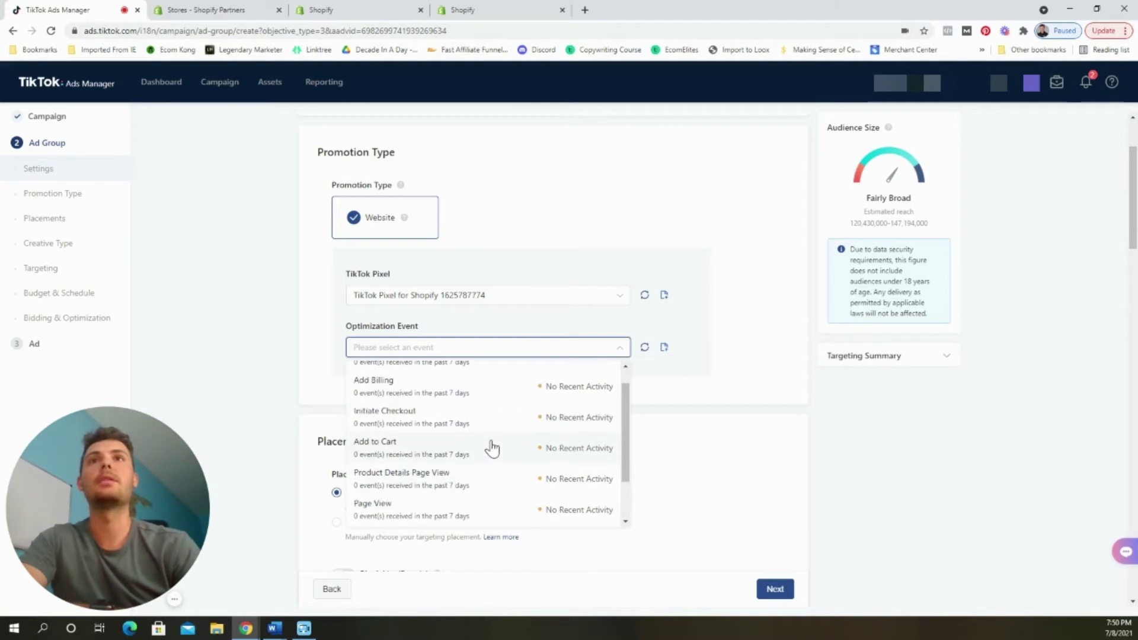
click(483, 379)
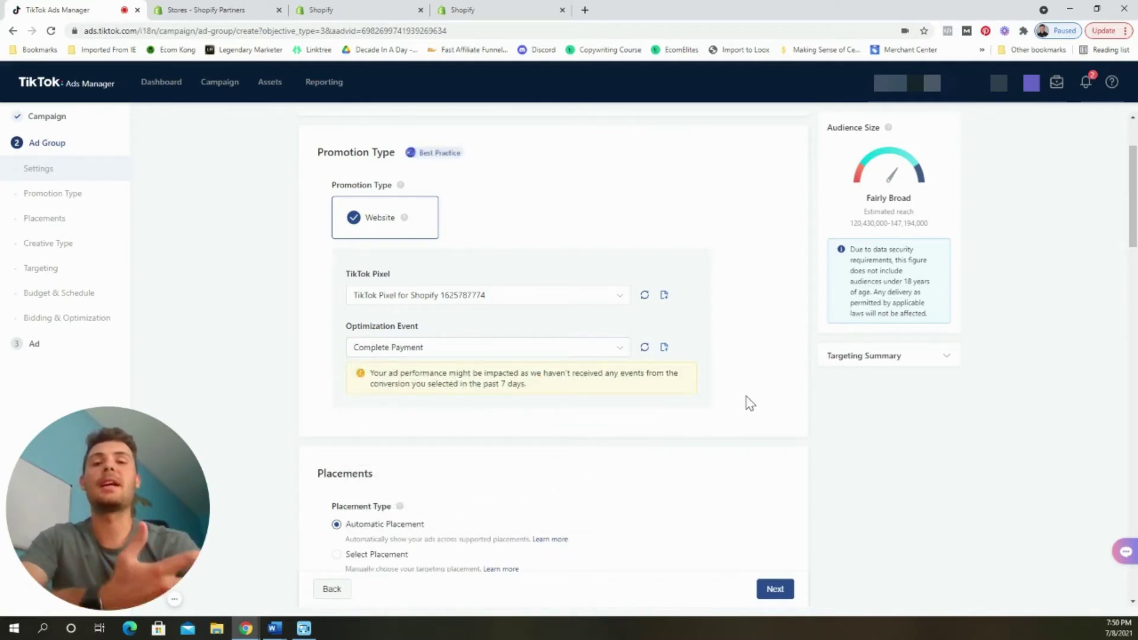
scroll(750, 403, down, 2)
Switch to manual placements and uncheck News Feed App Series and Pangle, leaving TikTok only
scroll(516, 390, down, 1)
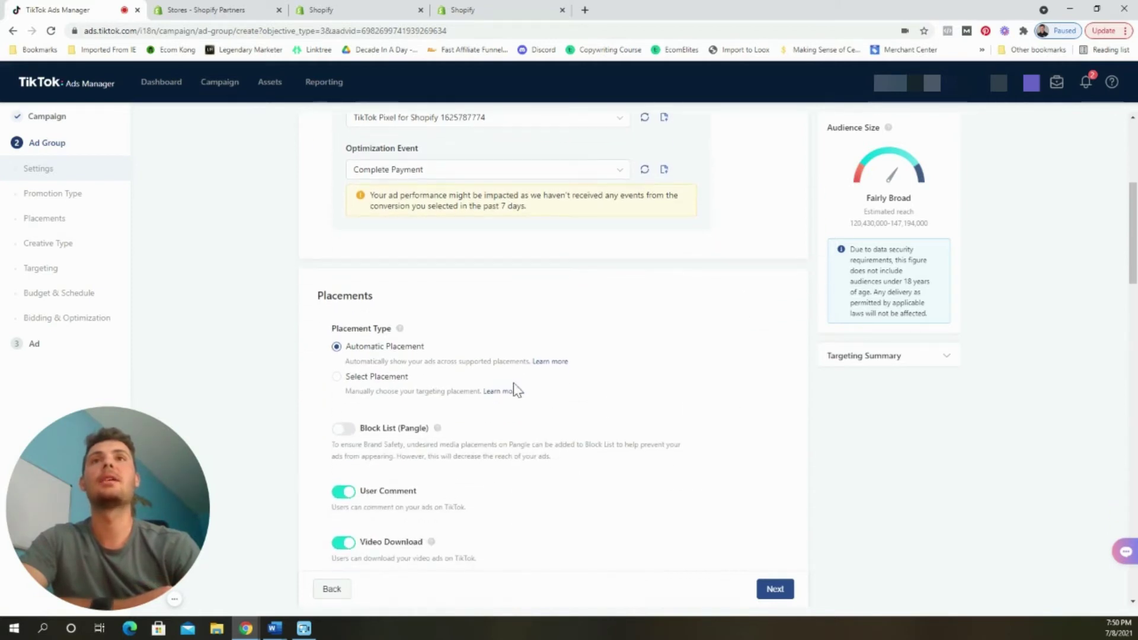
click(396, 377)
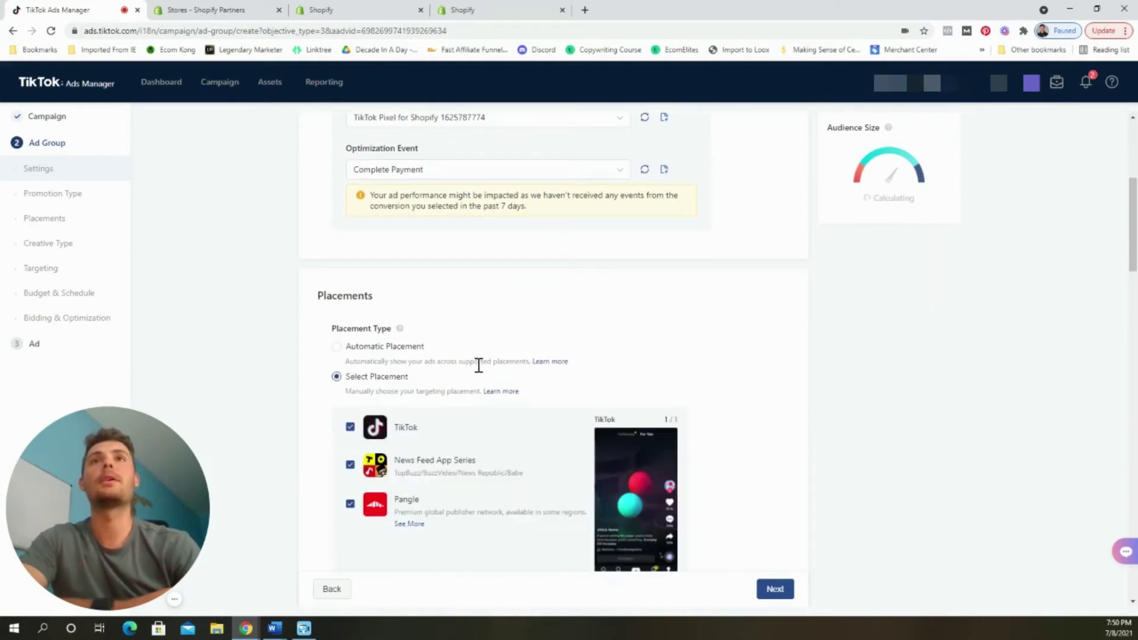
scroll(444, 375, down, 1)
click(350, 406)
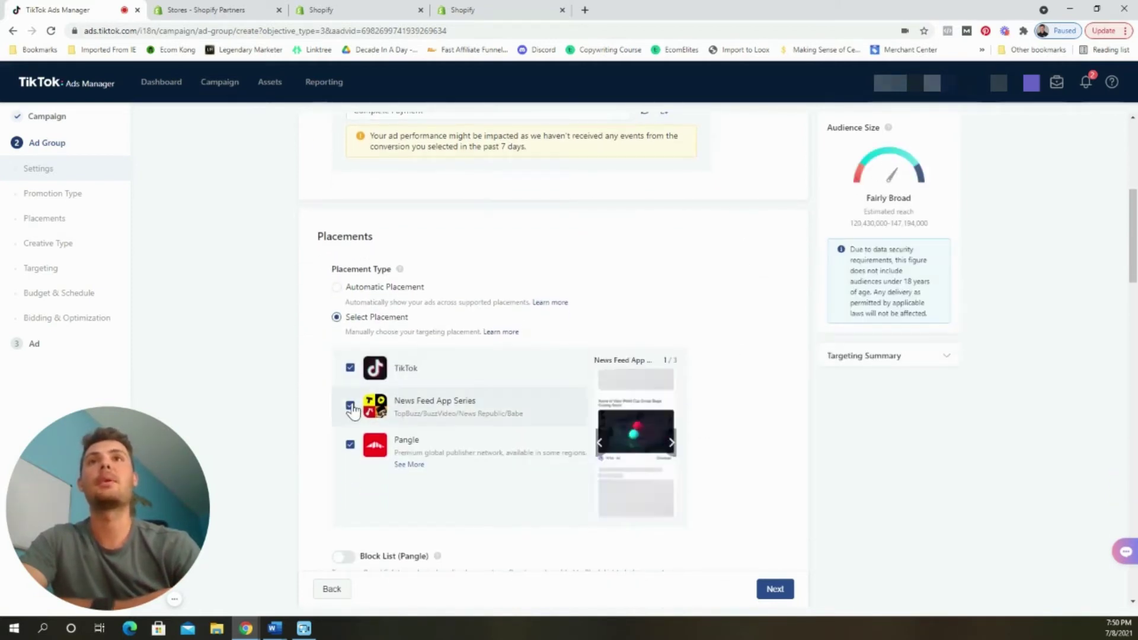
click(350, 445)
Turn off Video Download and User Comment for the ad group
scroll(513, 376, down, 3)
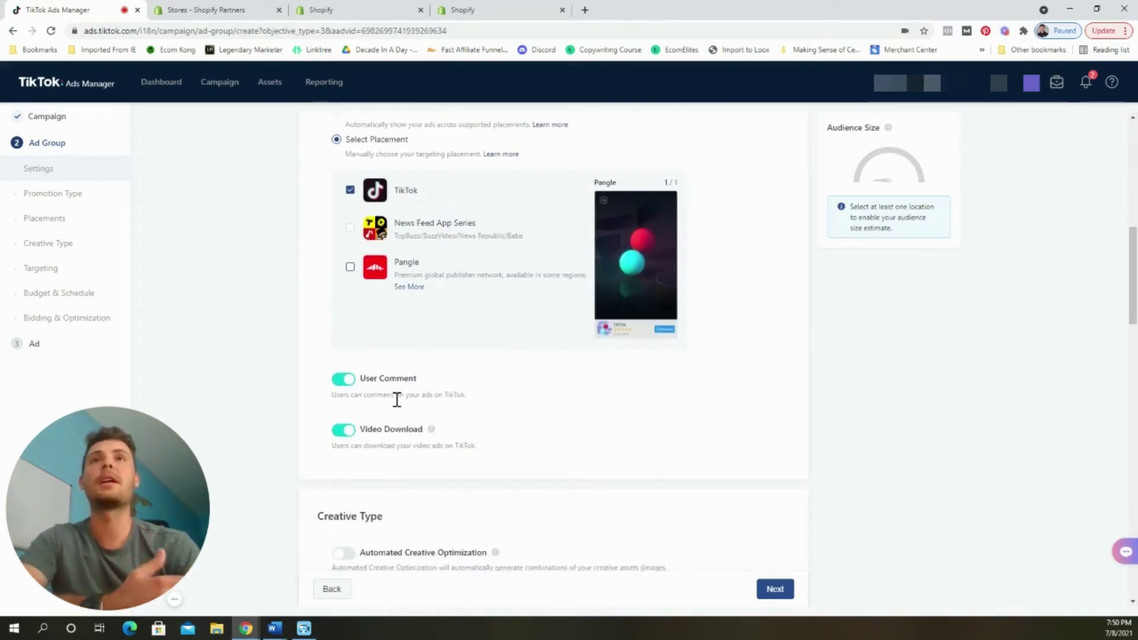
click(344, 430)
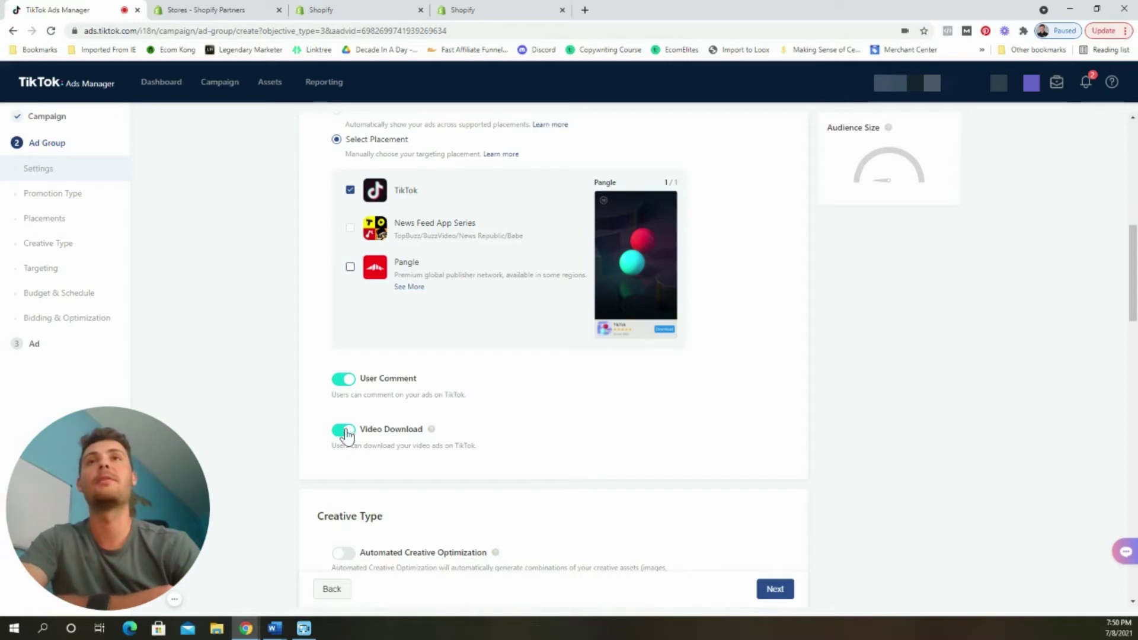
click(345, 381)
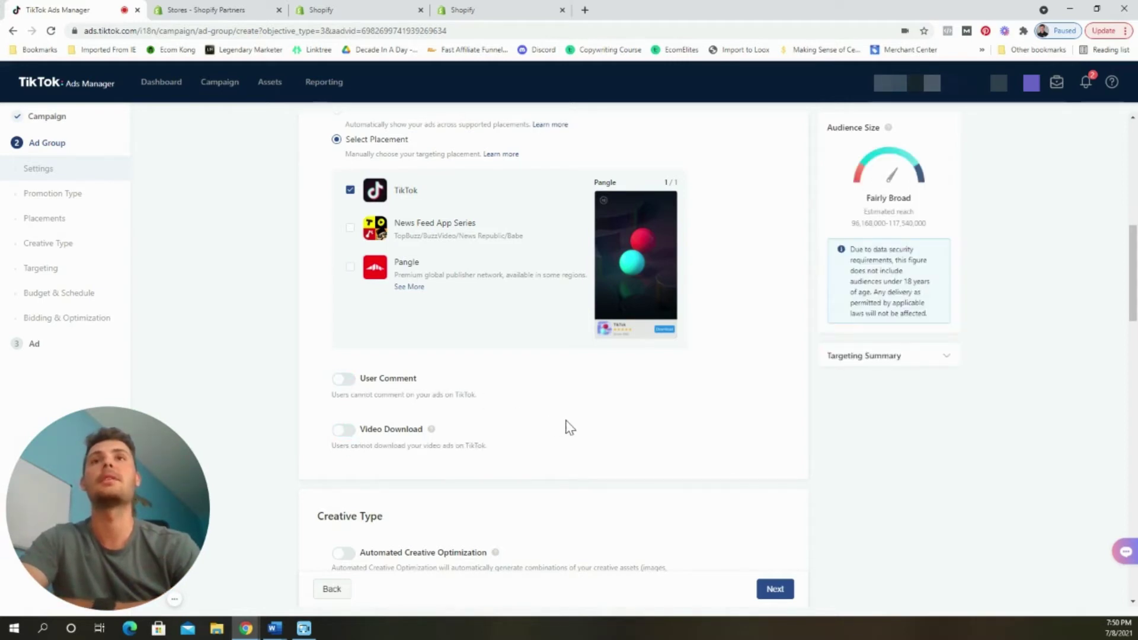
scroll(569, 427, down, 2)
scroll(572, 391, down, 3)
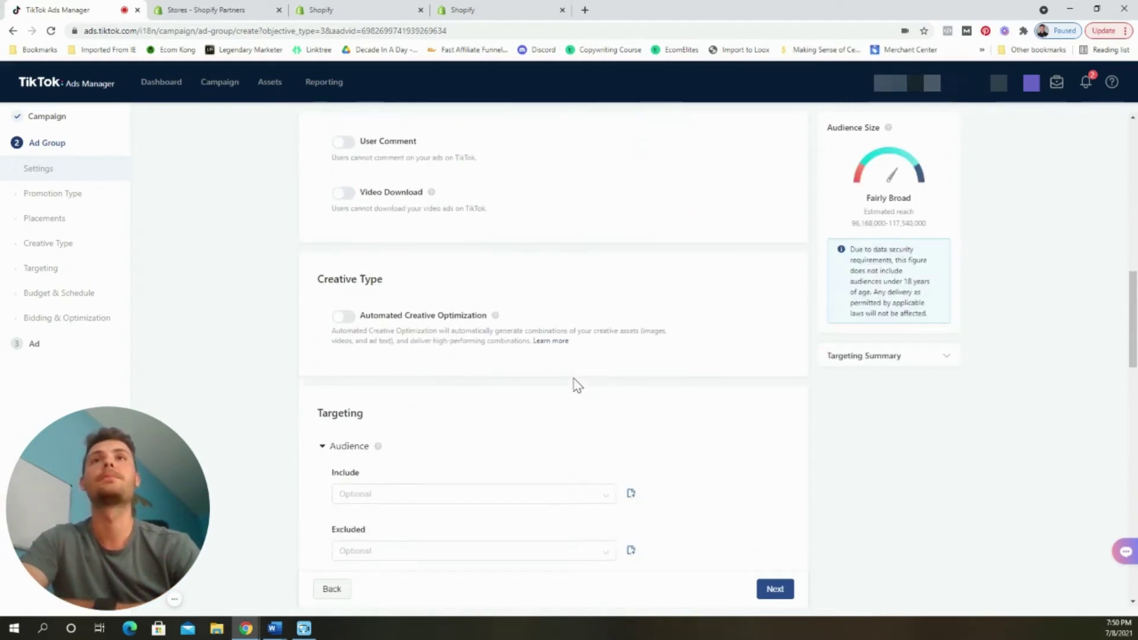
Add Canada to the target locations alongside the United States
scroll(574, 385, down, 2)
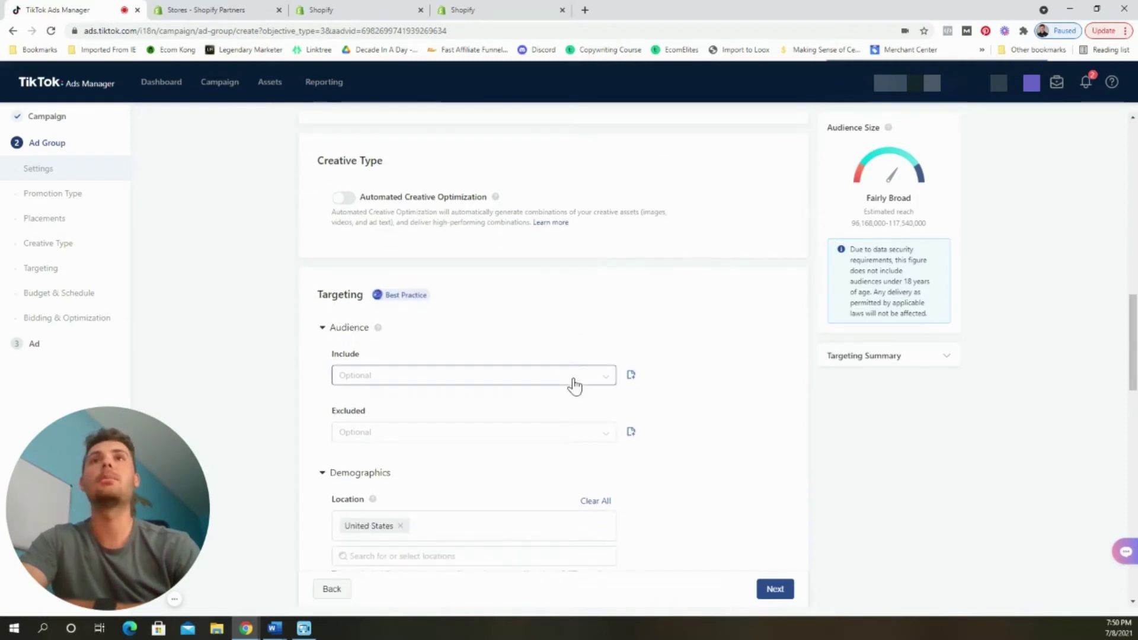
click(485, 320)
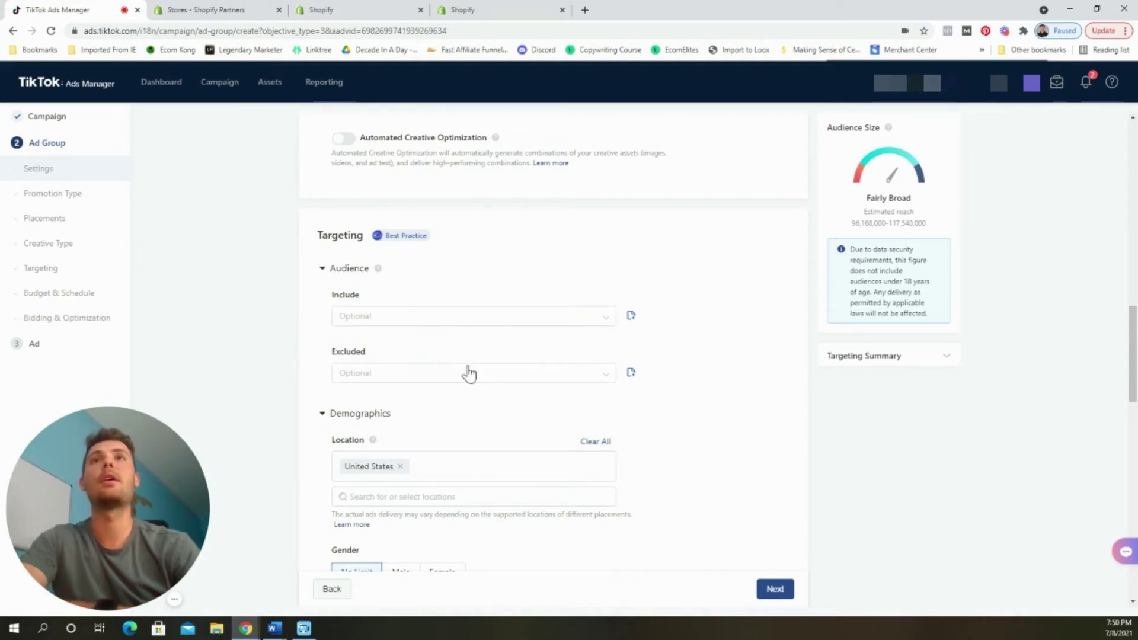
scroll(440, 386, down, 1)
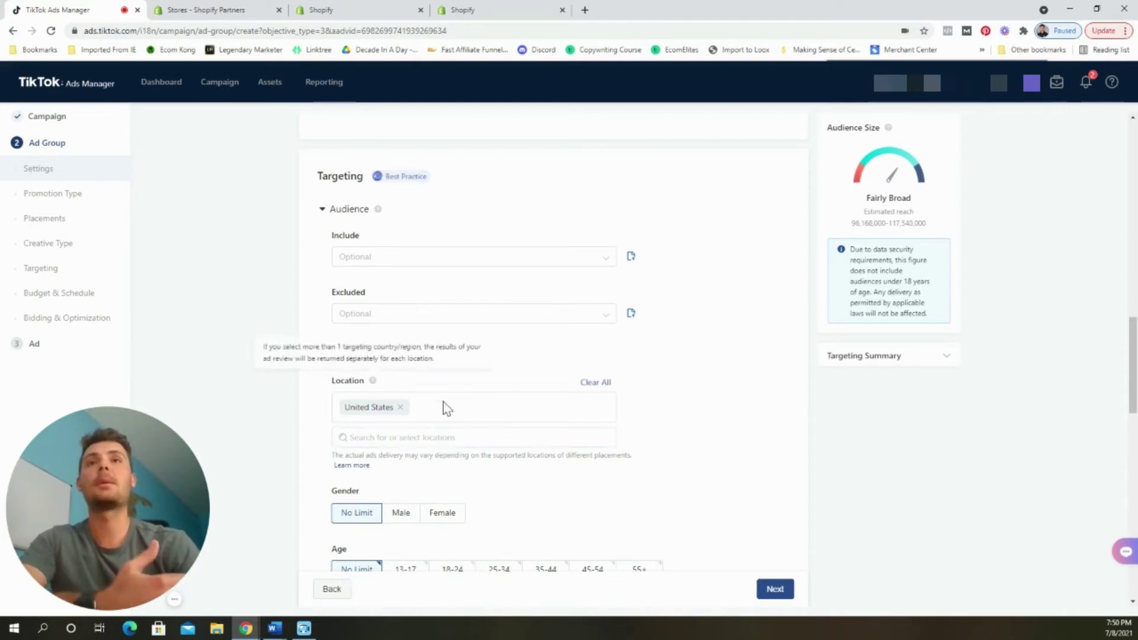
click(400, 443)
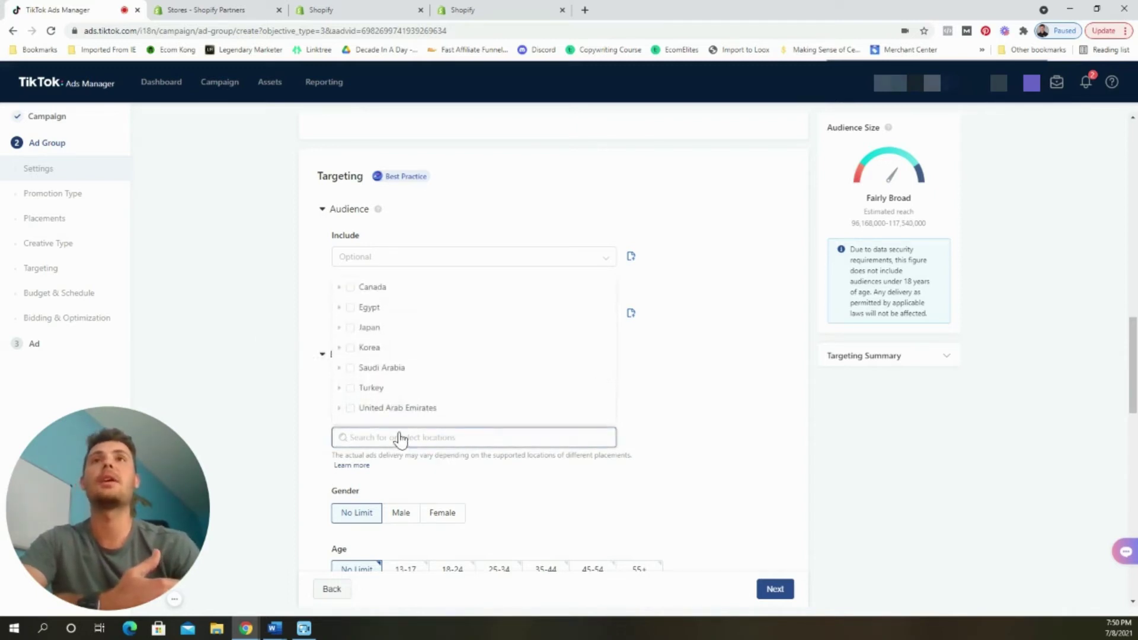
click(376, 291)
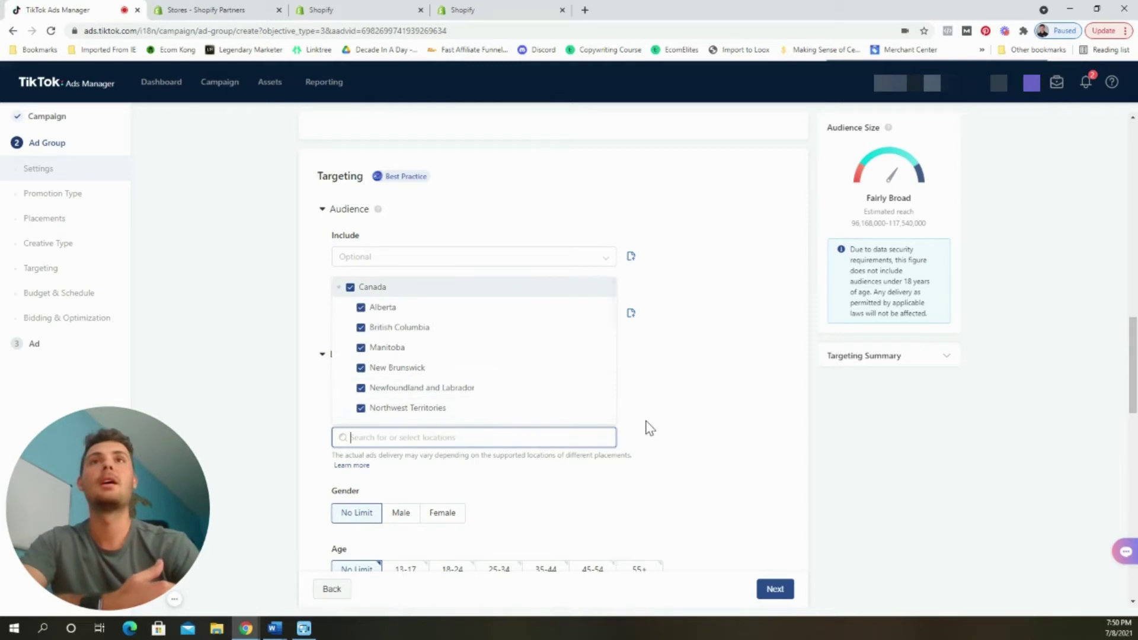
click(722, 506)
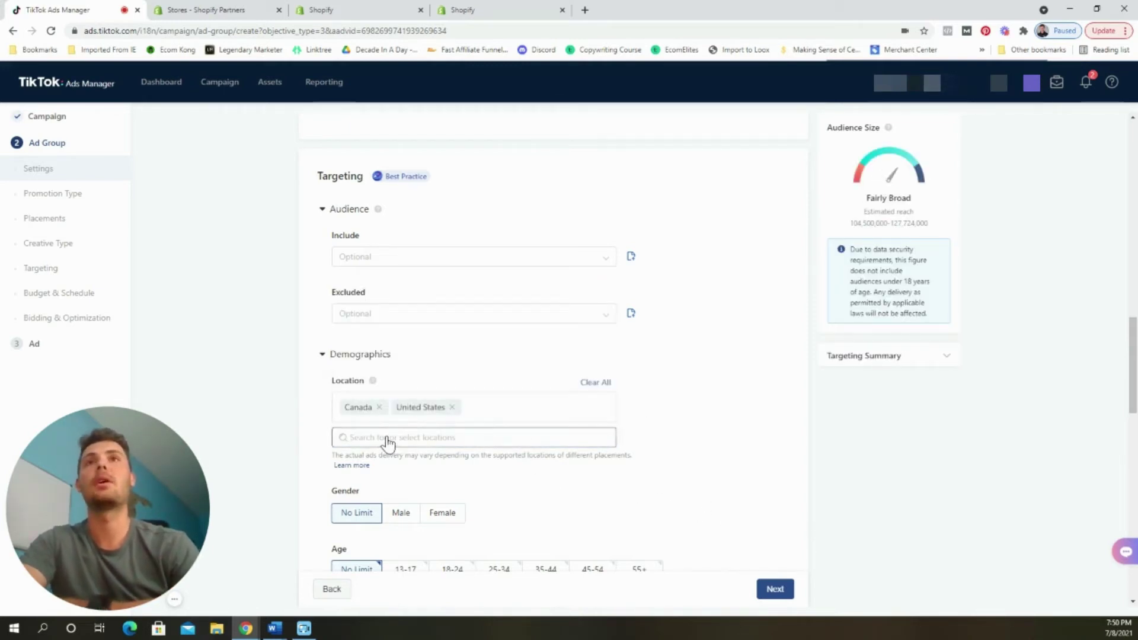
scroll(556, 468, down, 3)
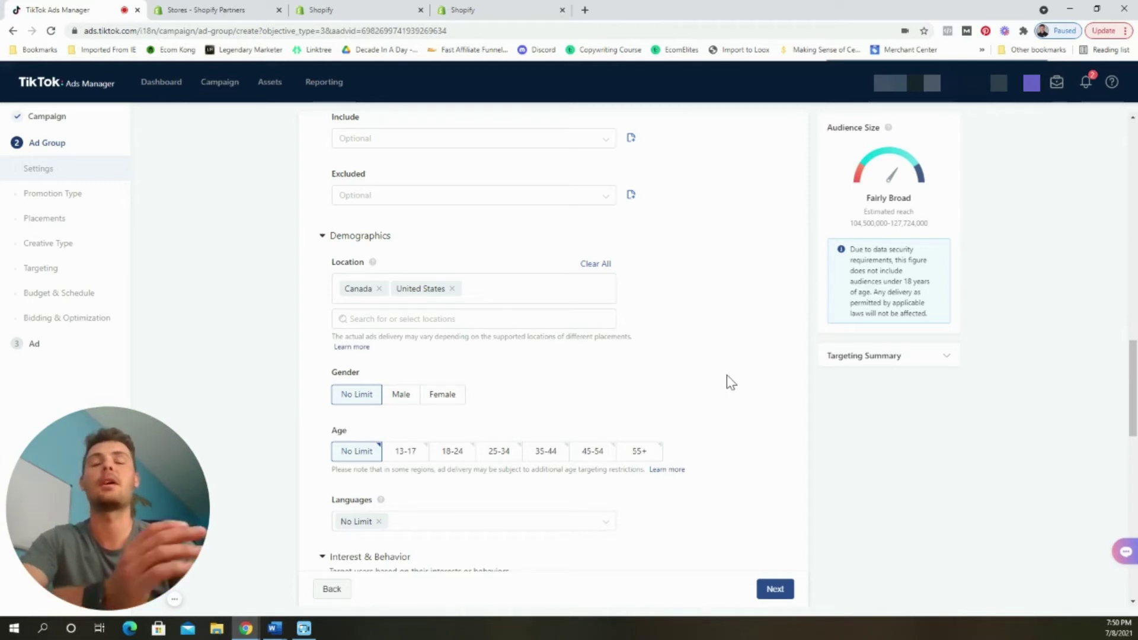
scroll(733, 386, down, 4)
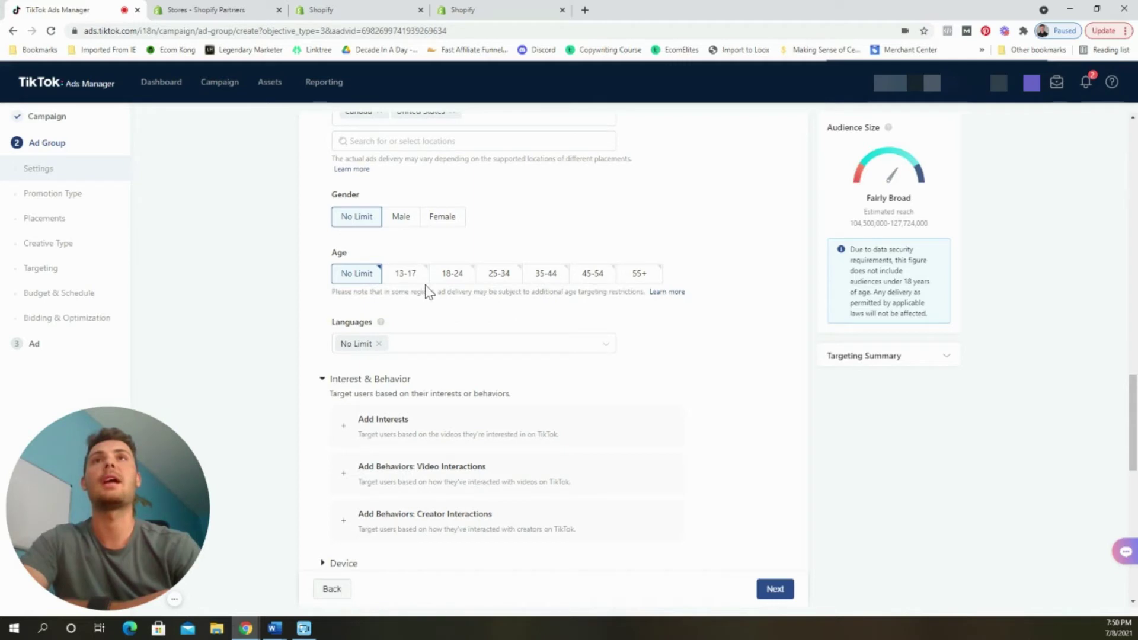
Add interest targeting and tick the Tech & Electronics category
scroll(319, 304, down, 1)
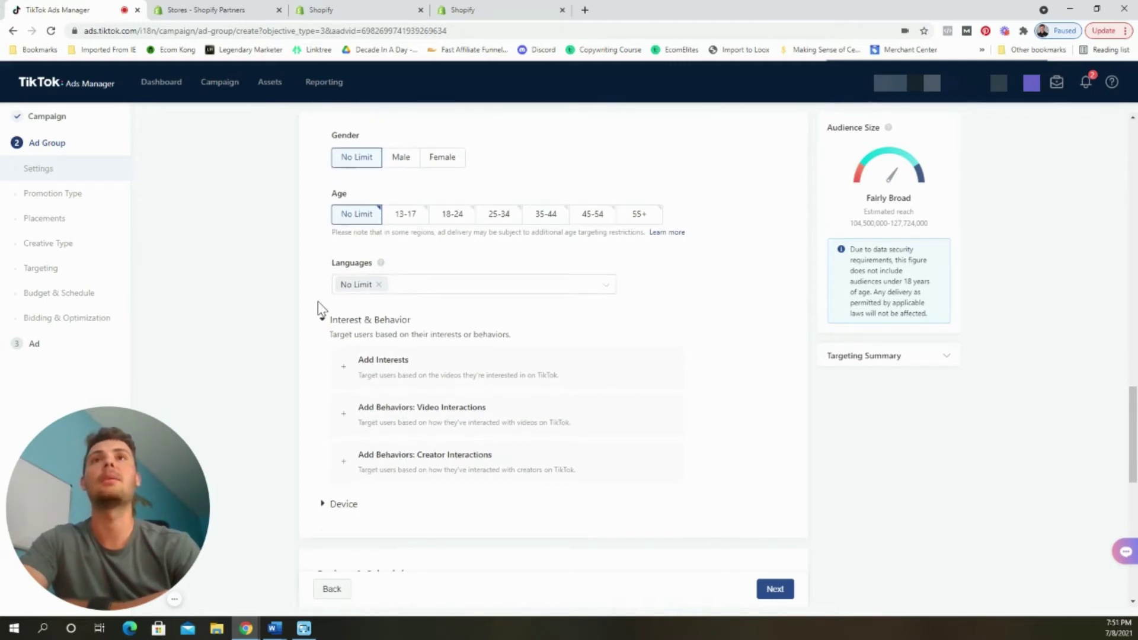
scroll(279, 335, down, 1)
scroll(279, 332, down, 1)
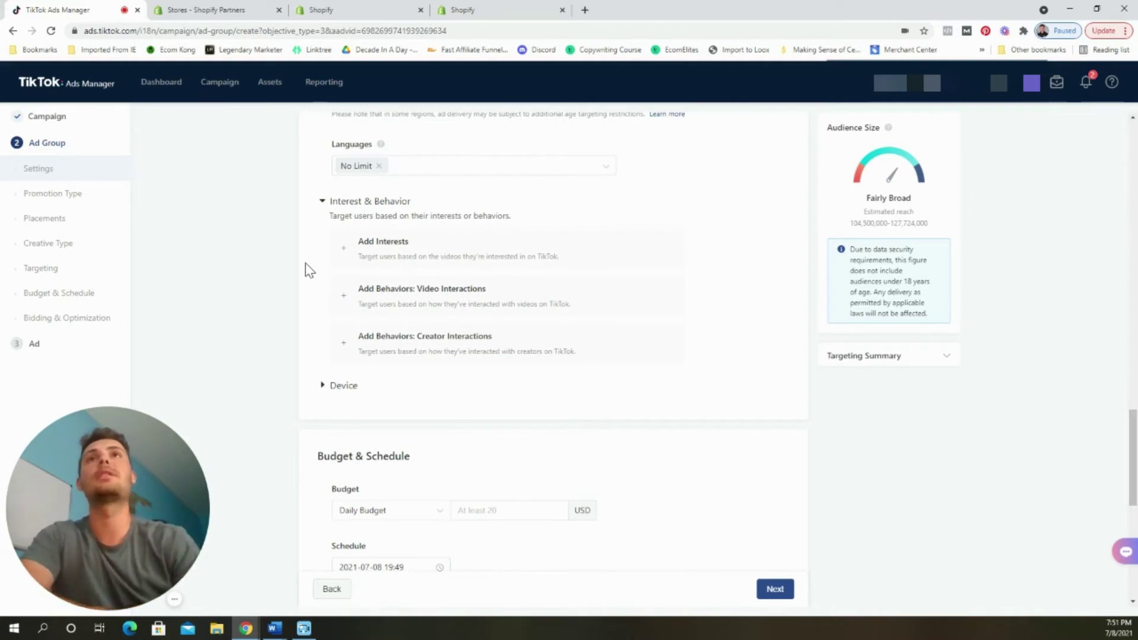
click(349, 251)
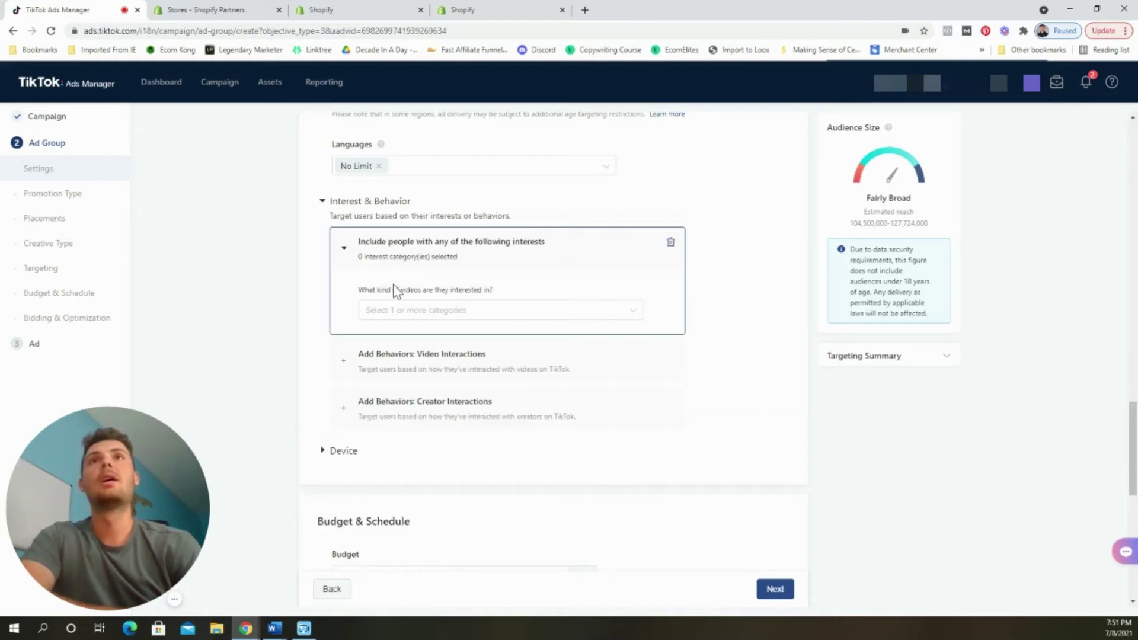
click(412, 313)
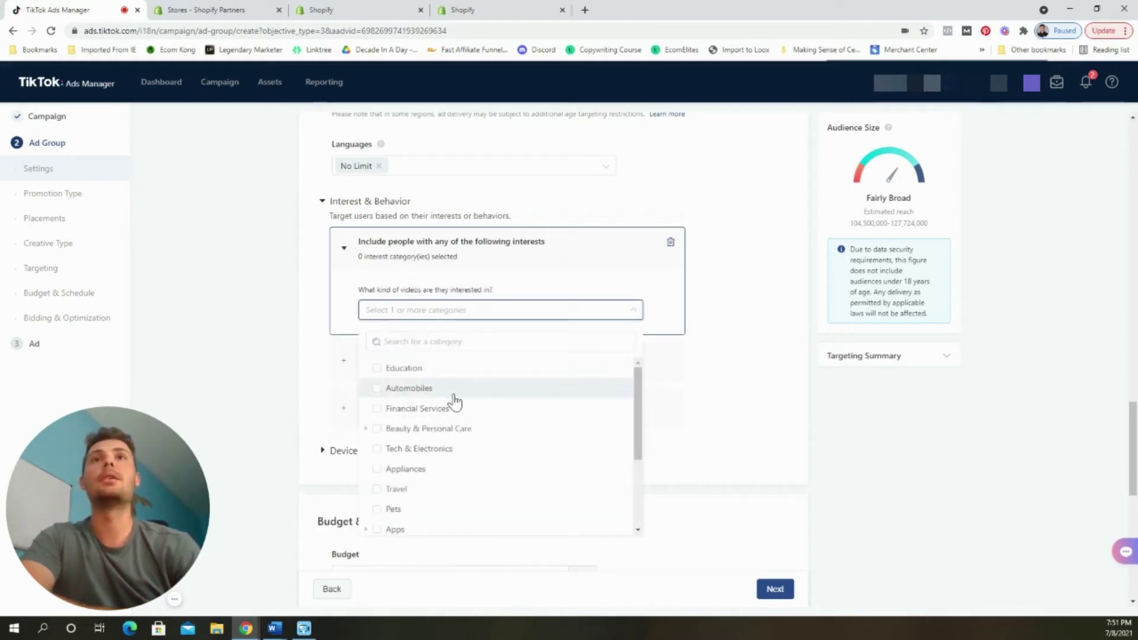
mouse_move(455, 438)
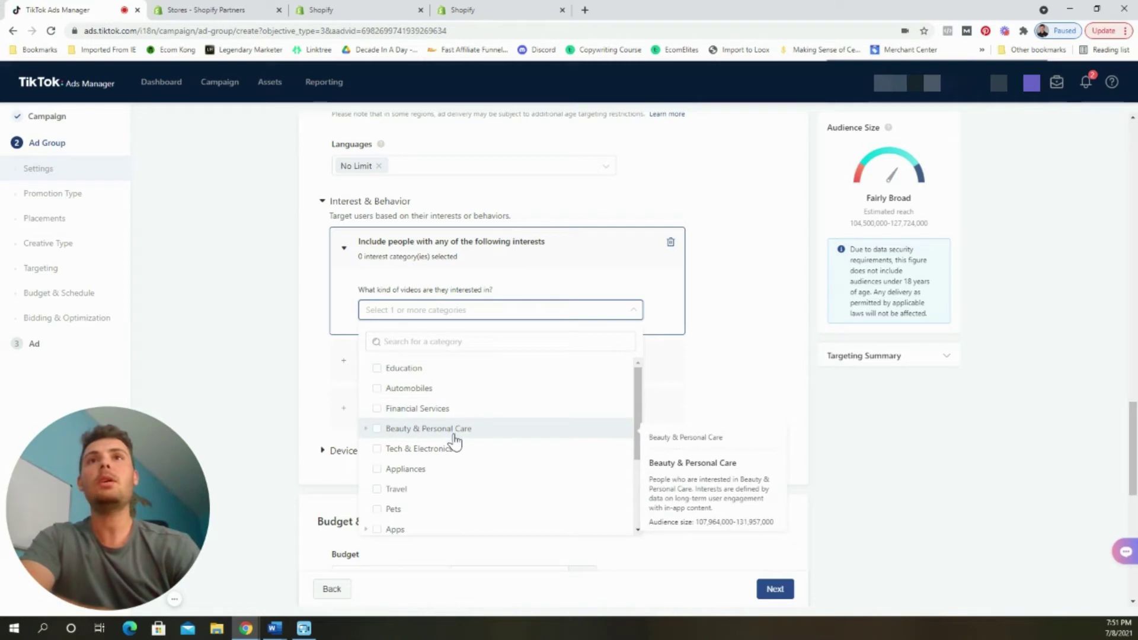
scroll(455, 451, down, 3)
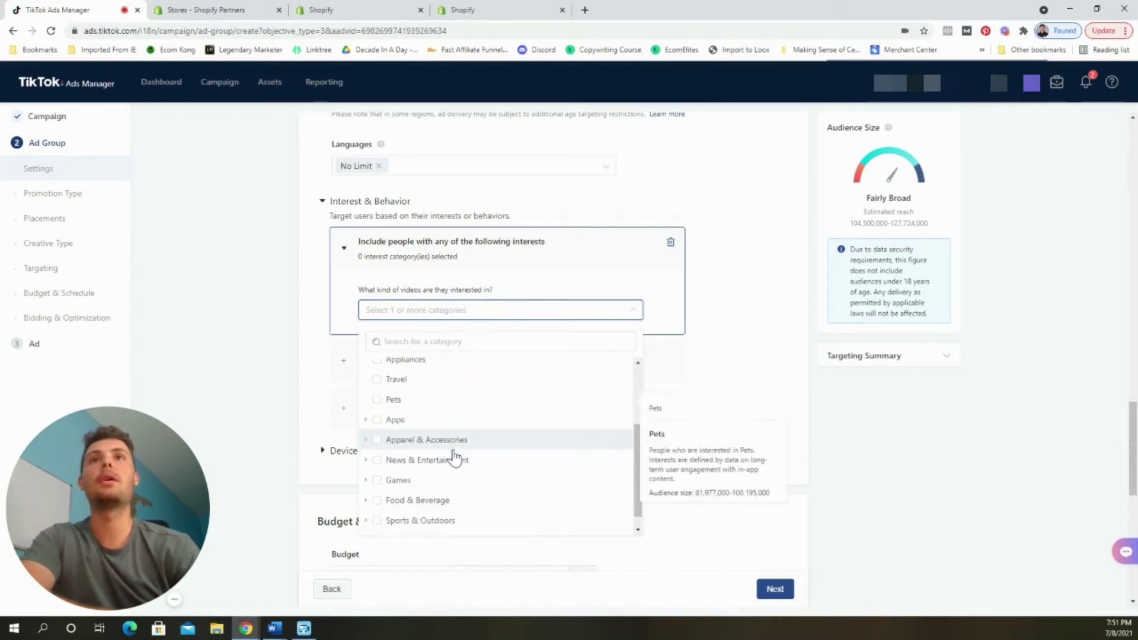
scroll(454, 456, down, 1)
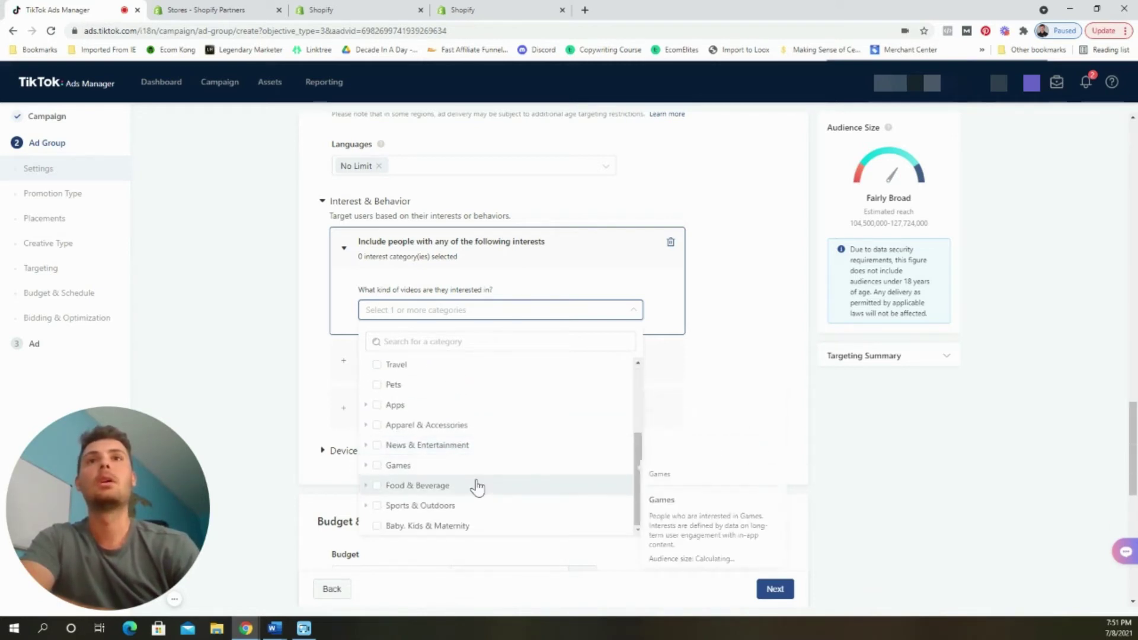
scroll(470, 505, up, 3)
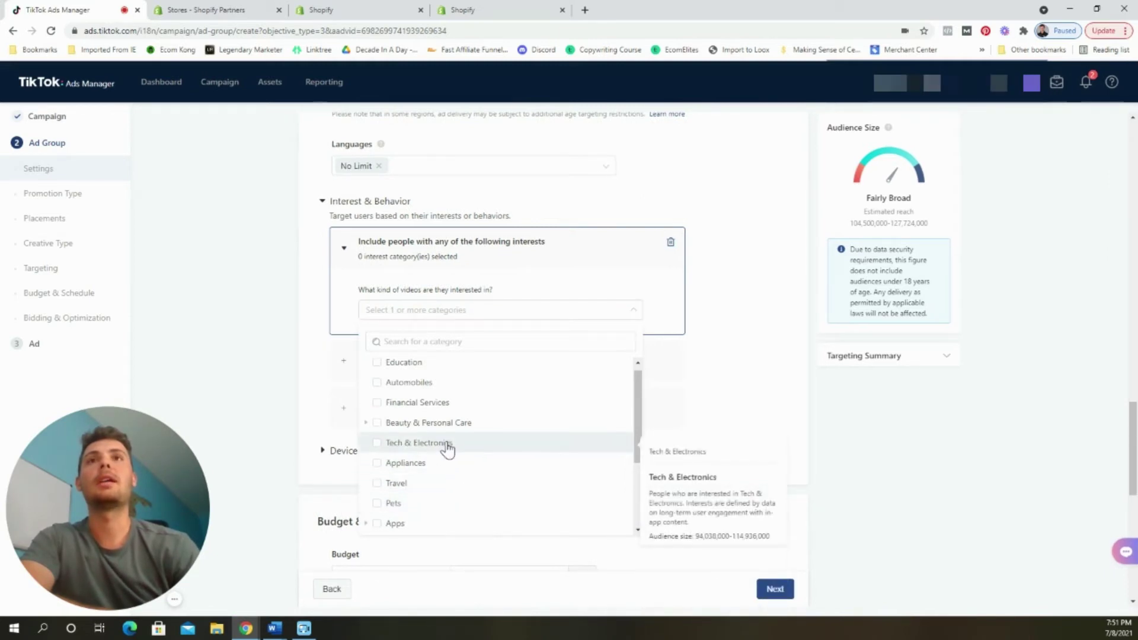
click(377, 443)
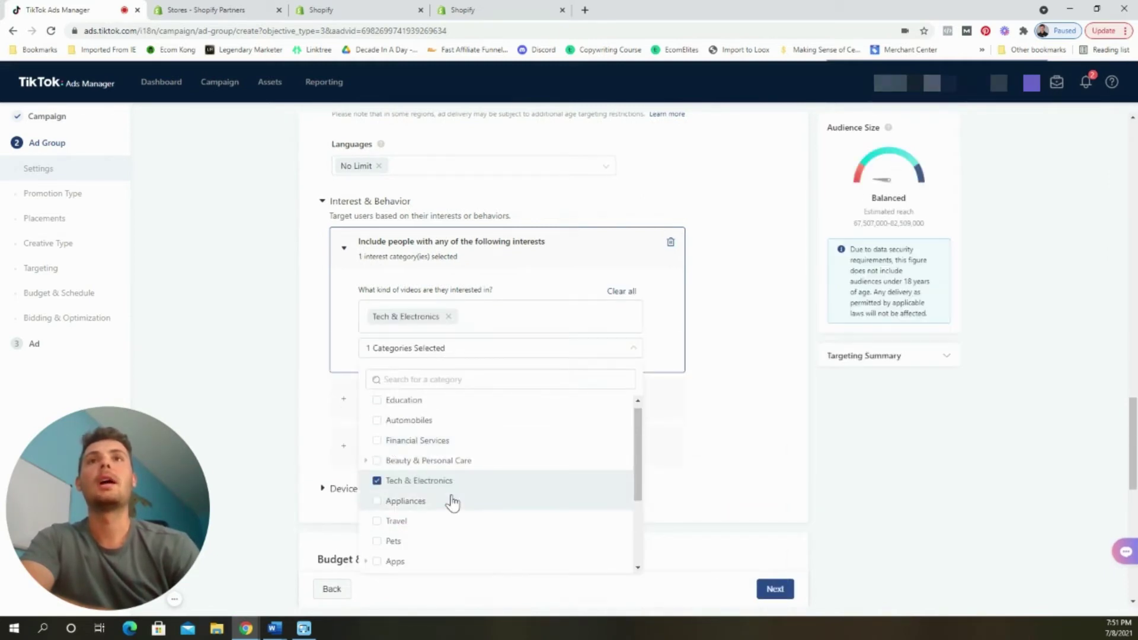
Untick Tech & Electronics and close the category list, leaving no interests selected
scroll(453, 502, down, 1)
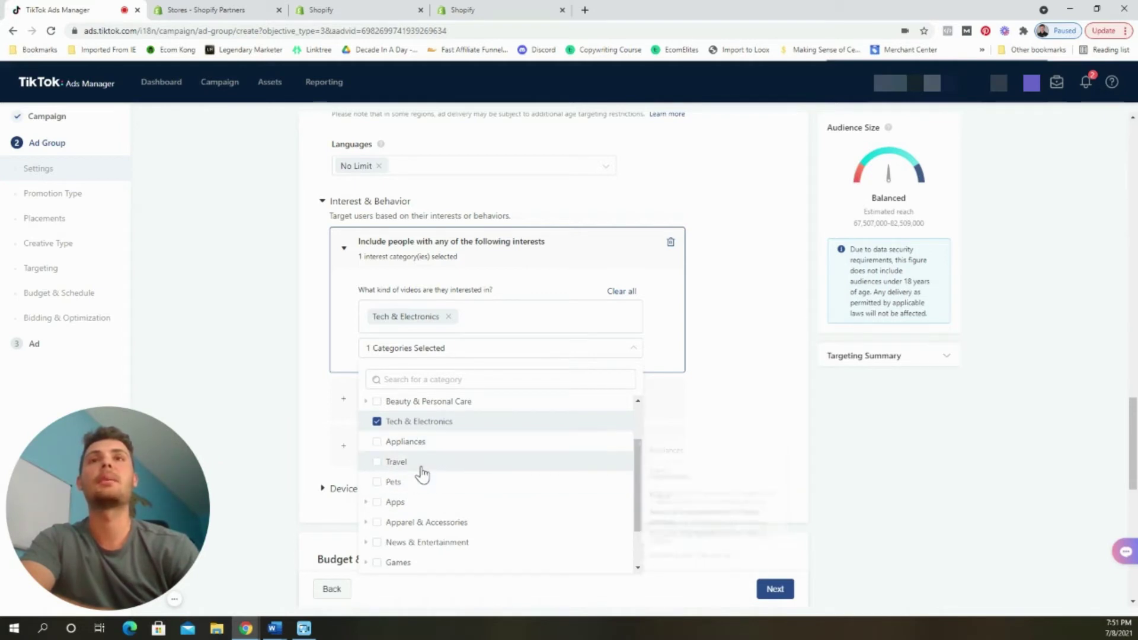
scroll(422, 486, down, 1)
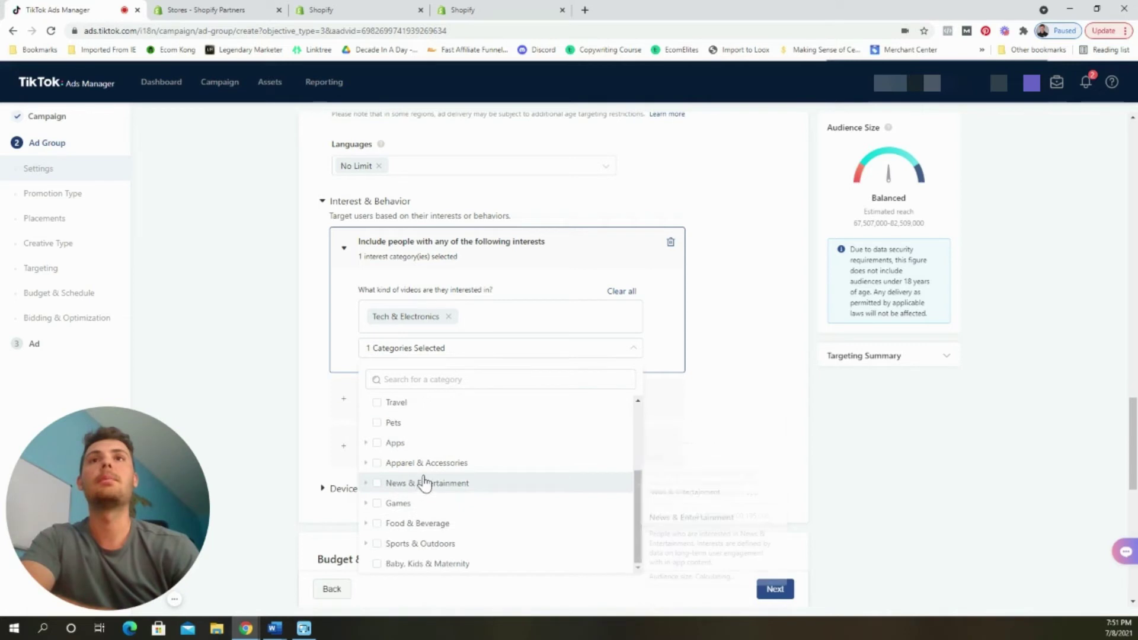
scroll(428, 478, up, 1)
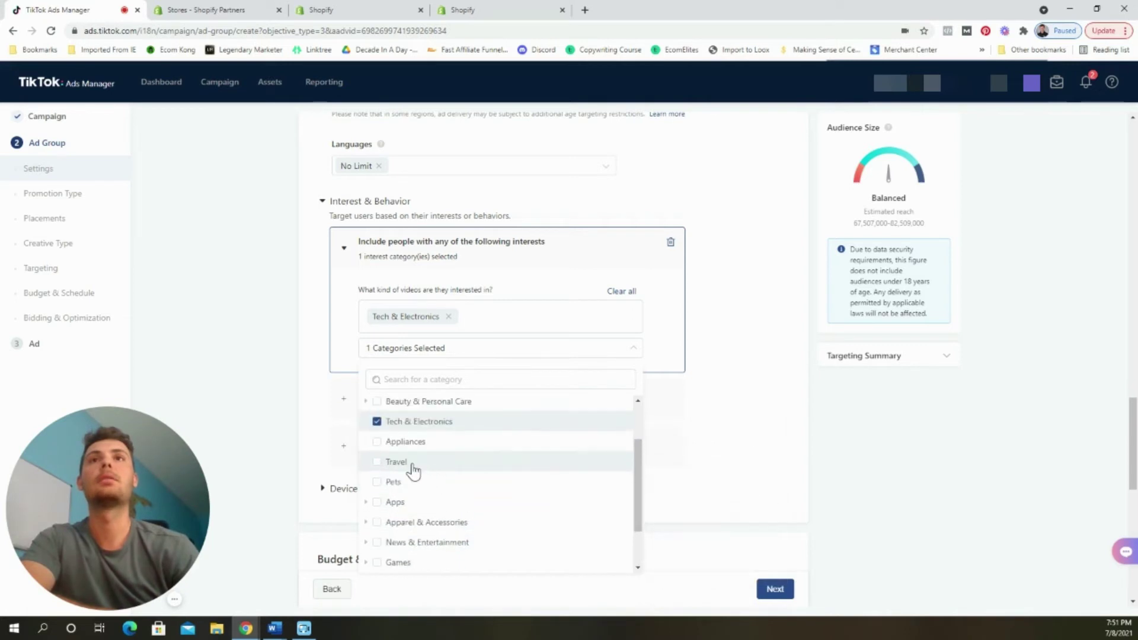
click(377, 422)
click(725, 426)
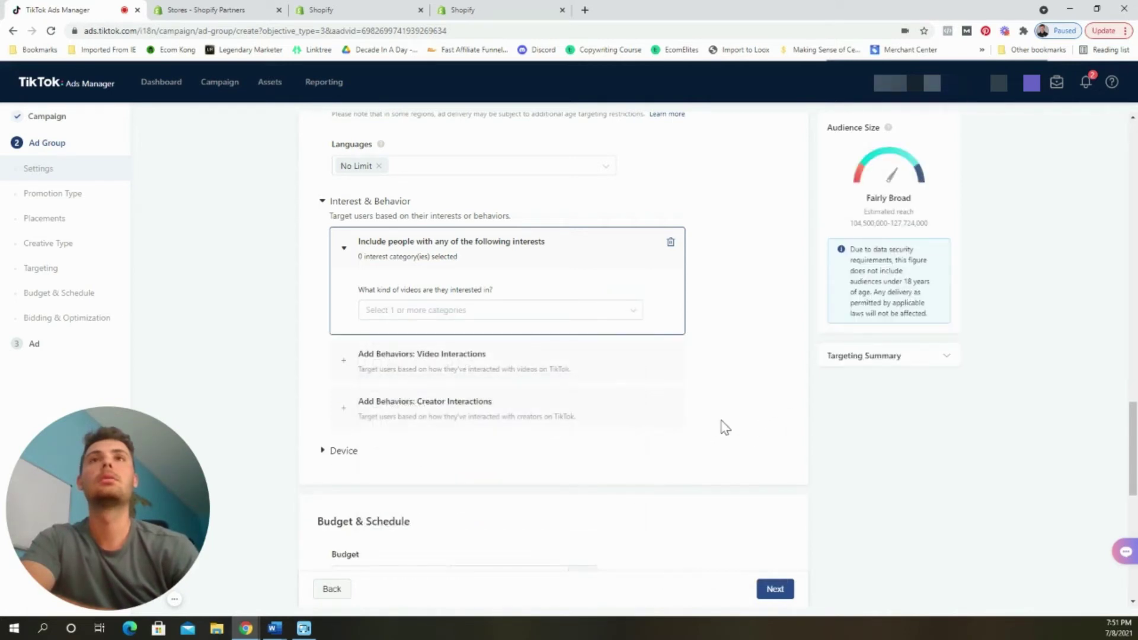
mouse_move(178, 600)
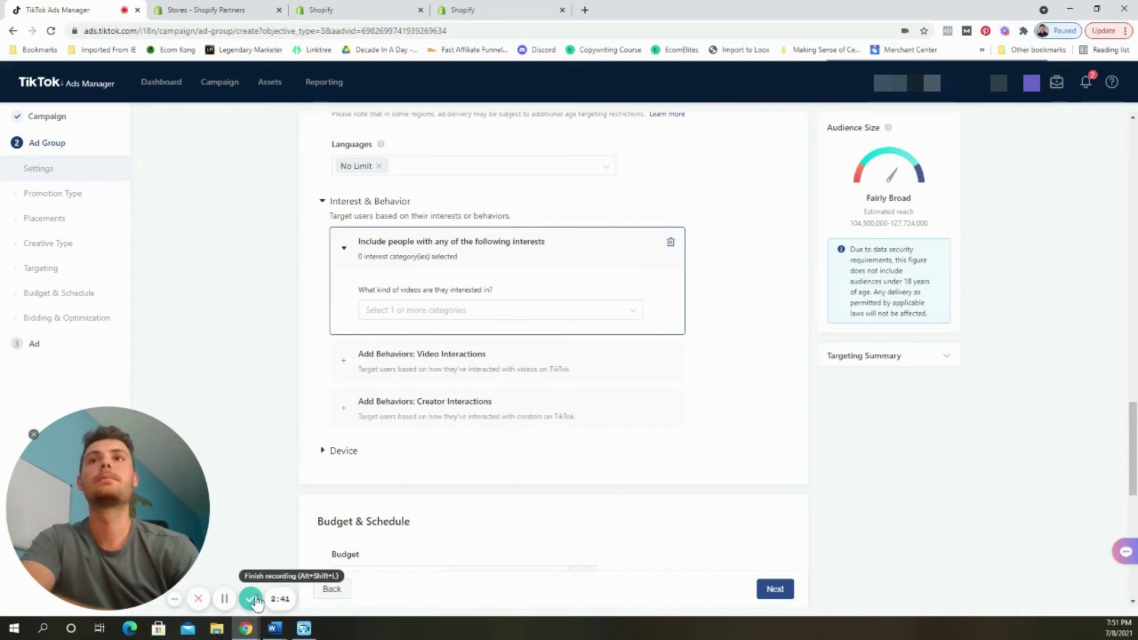
click(253, 599)
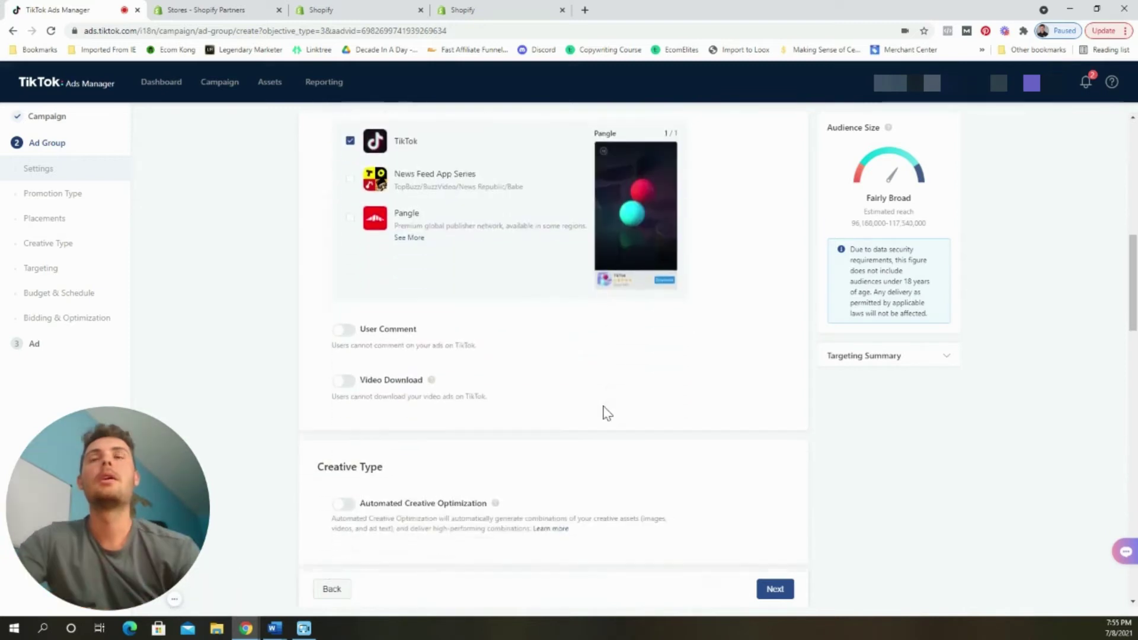
Tick Canada in the country list, bringing estimated reach to 104,500,000–127,724,000
scroll(605, 411, down, 5)
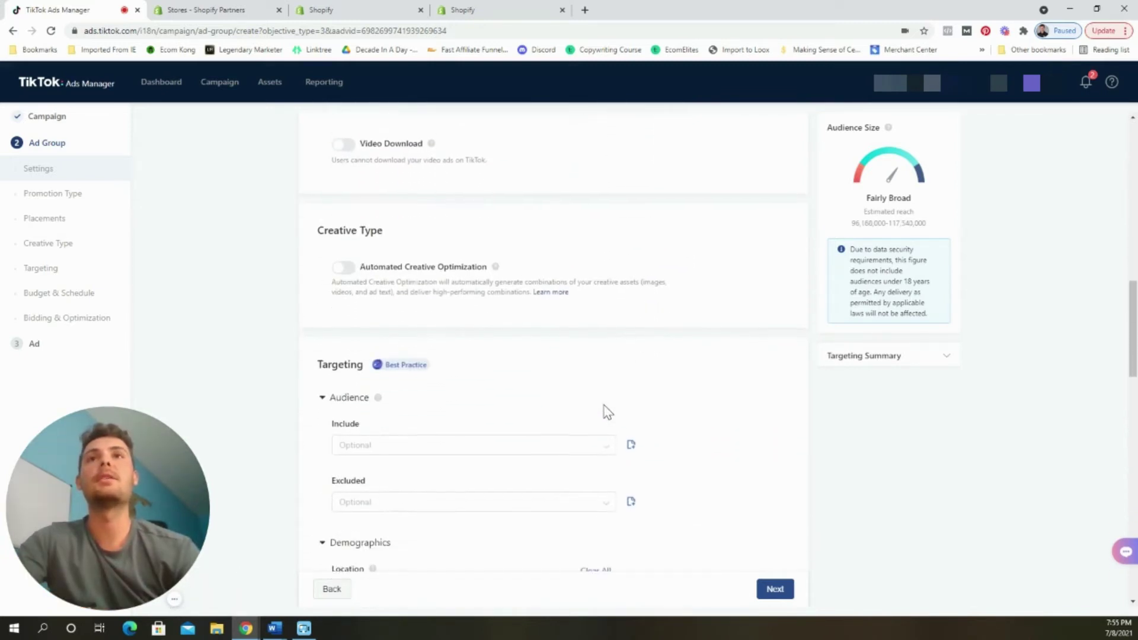
scroll(605, 412, down, 1)
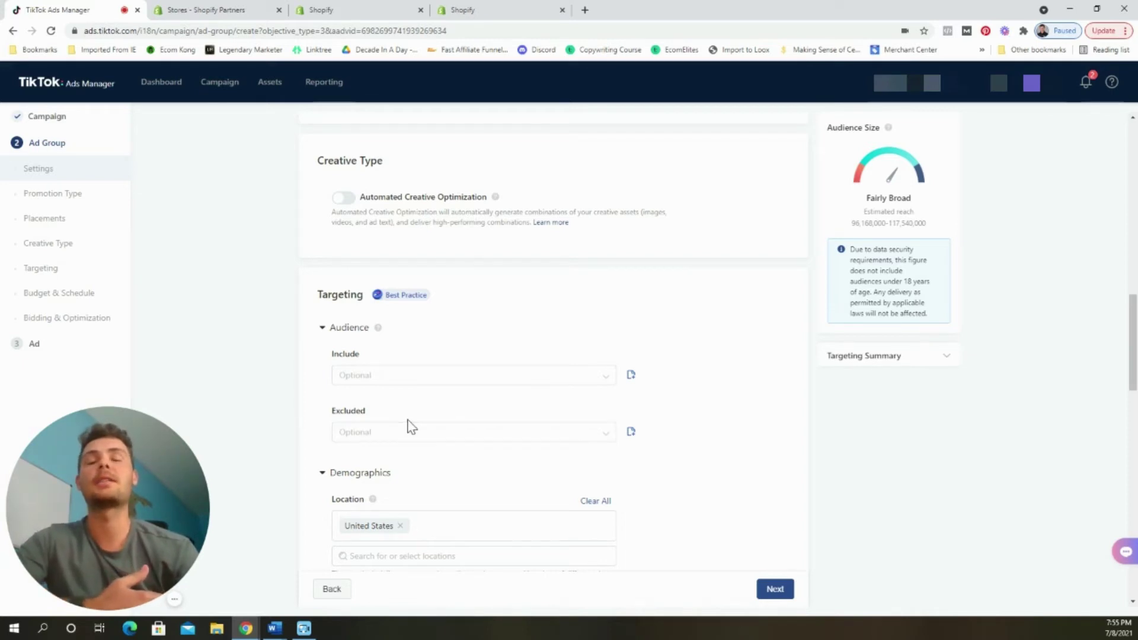
scroll(419, 433, down, 1)
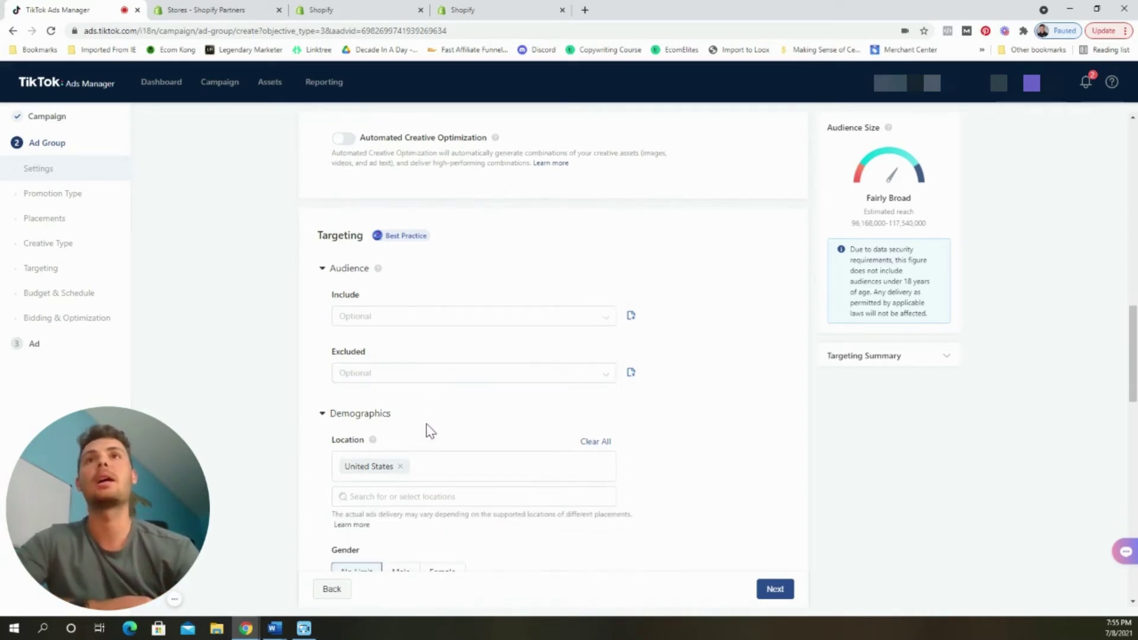
scroll(430, 431, down, 2)
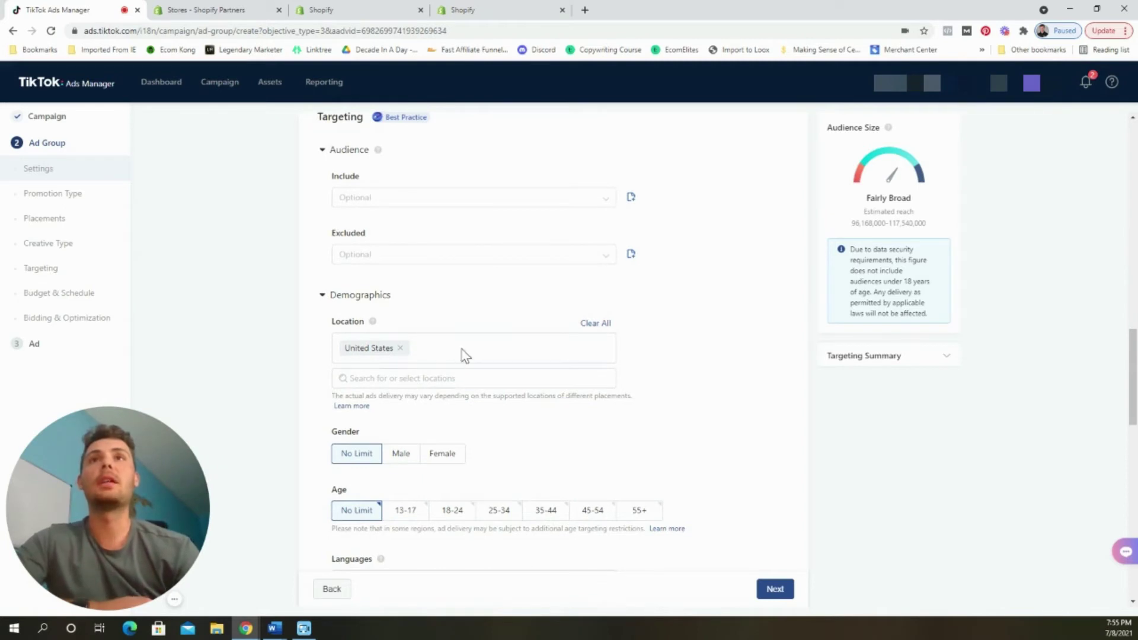
click(425, 383)
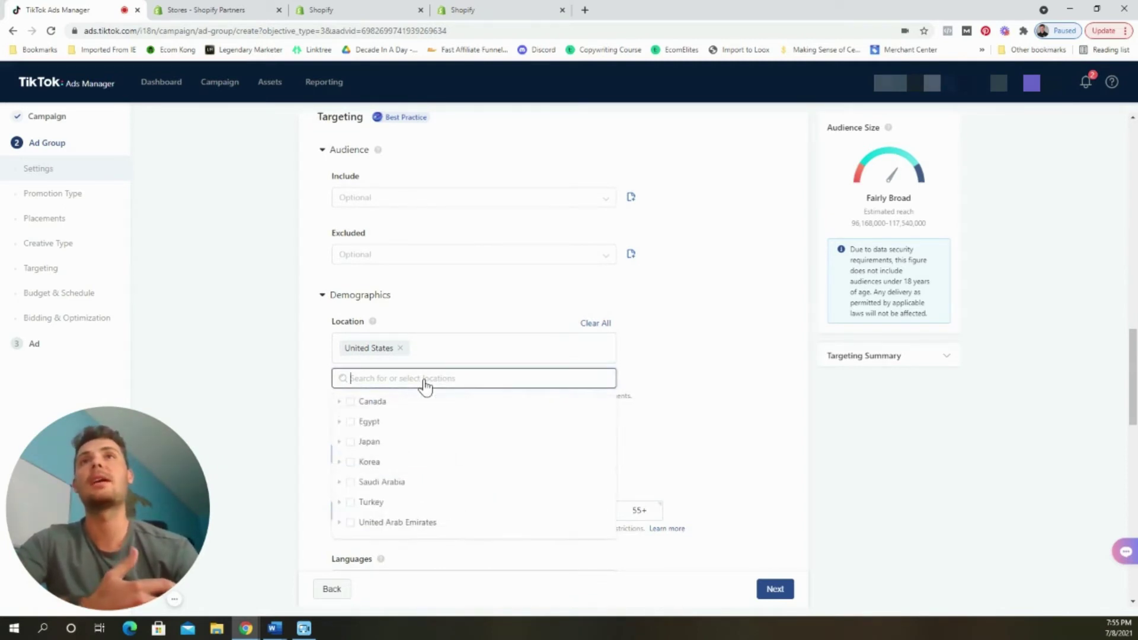
click(350, 402)
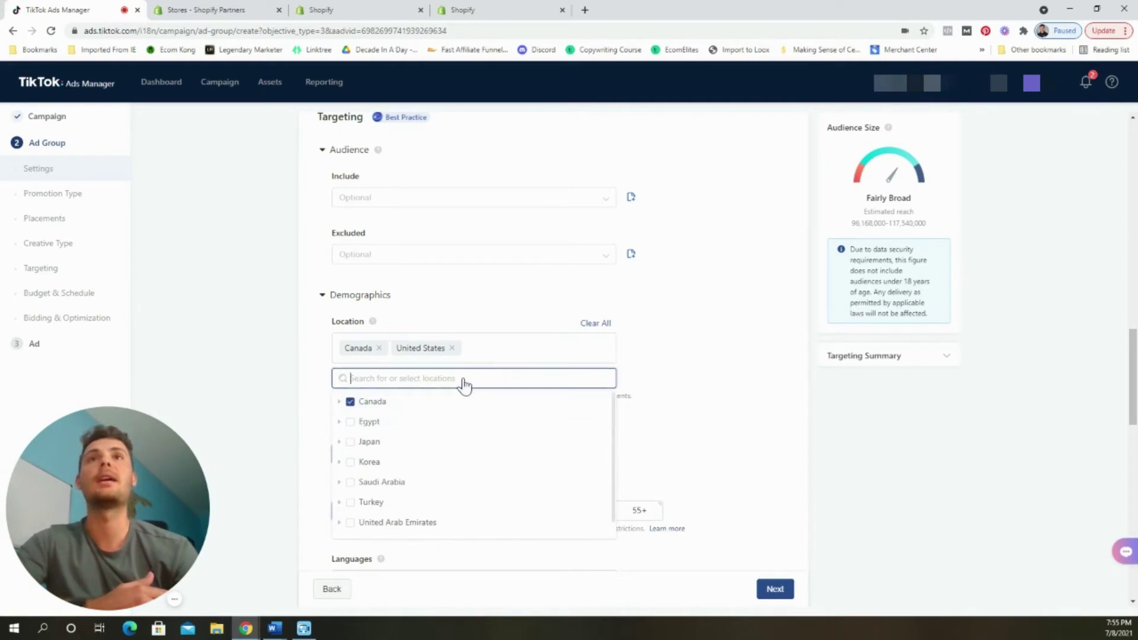
click(662, 362)
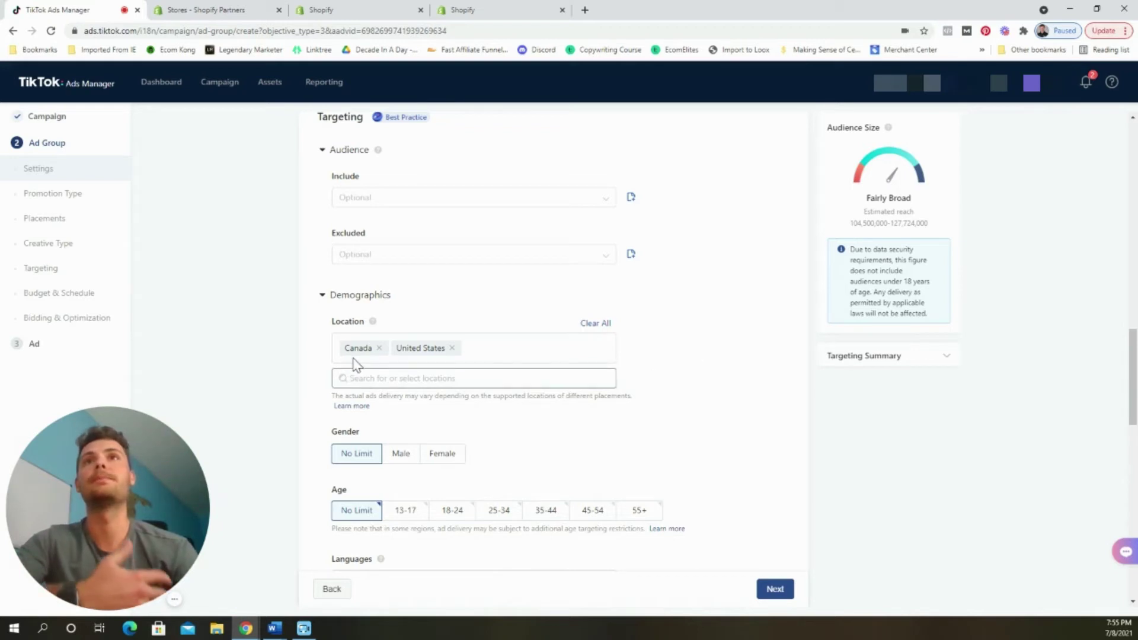
scroll(622, 412, down, 1)
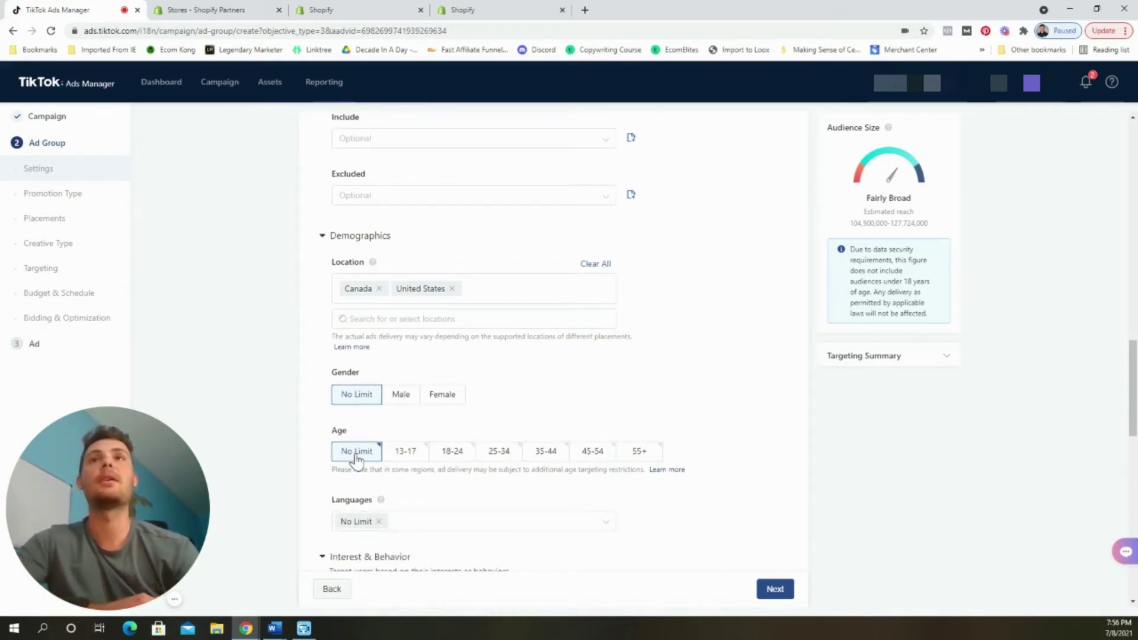
scroll(744, 400, down, 3)
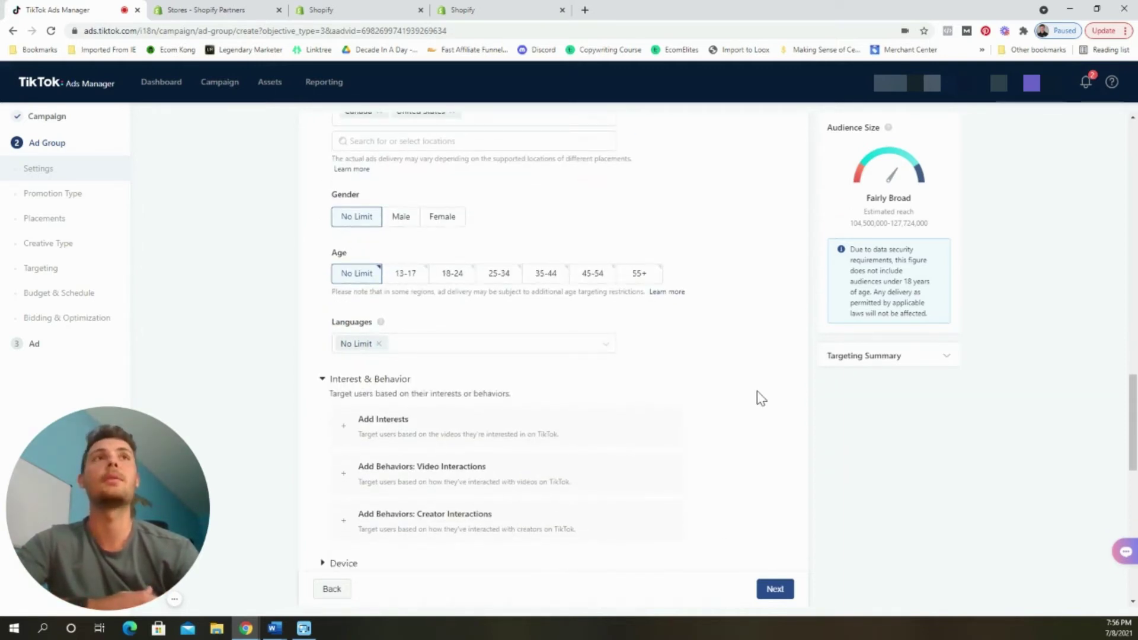
scroll(751, 388, up, 2)
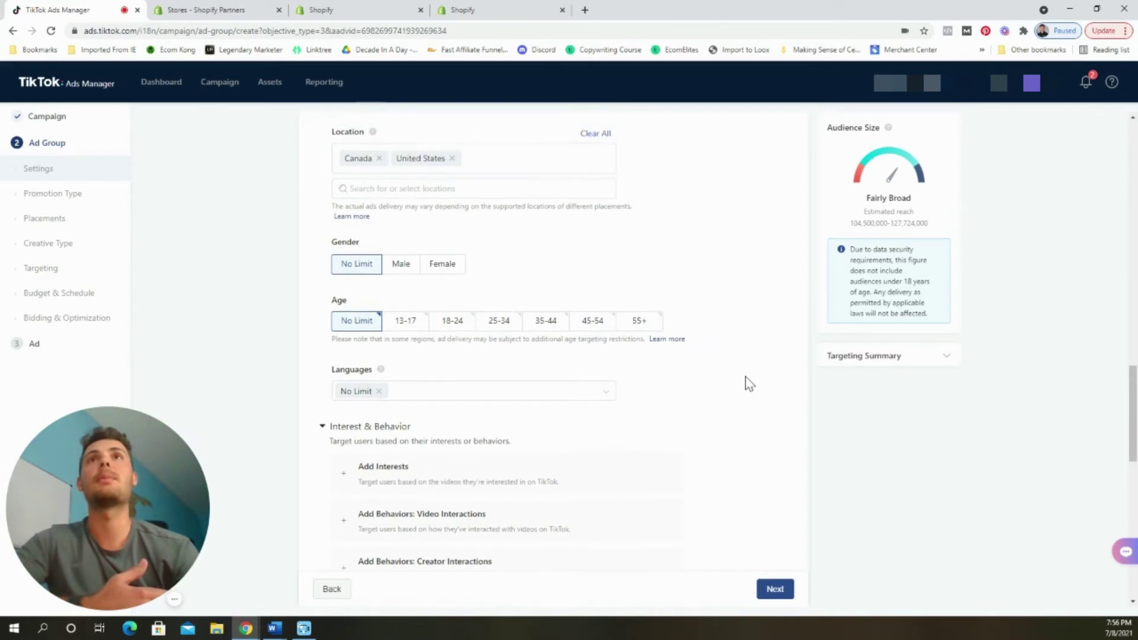
scroll(379, 388, down, 2)
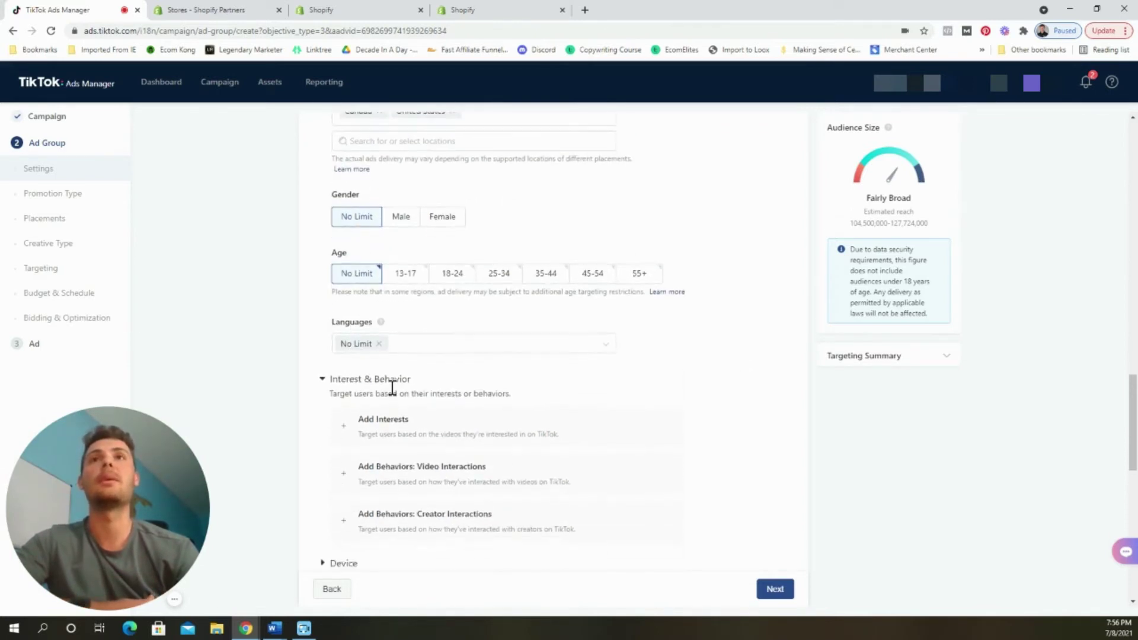
scroll(497, 389, down, 2)
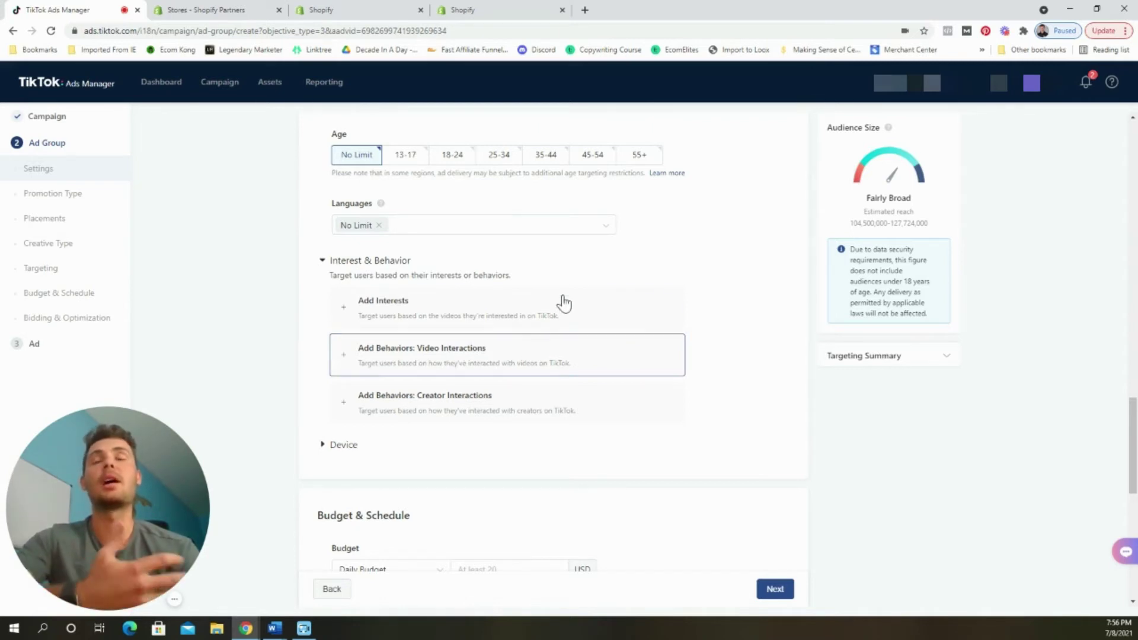
Add Tech & Electronics as the interest category, narrowing the audience to Balanced
click(431, 320)
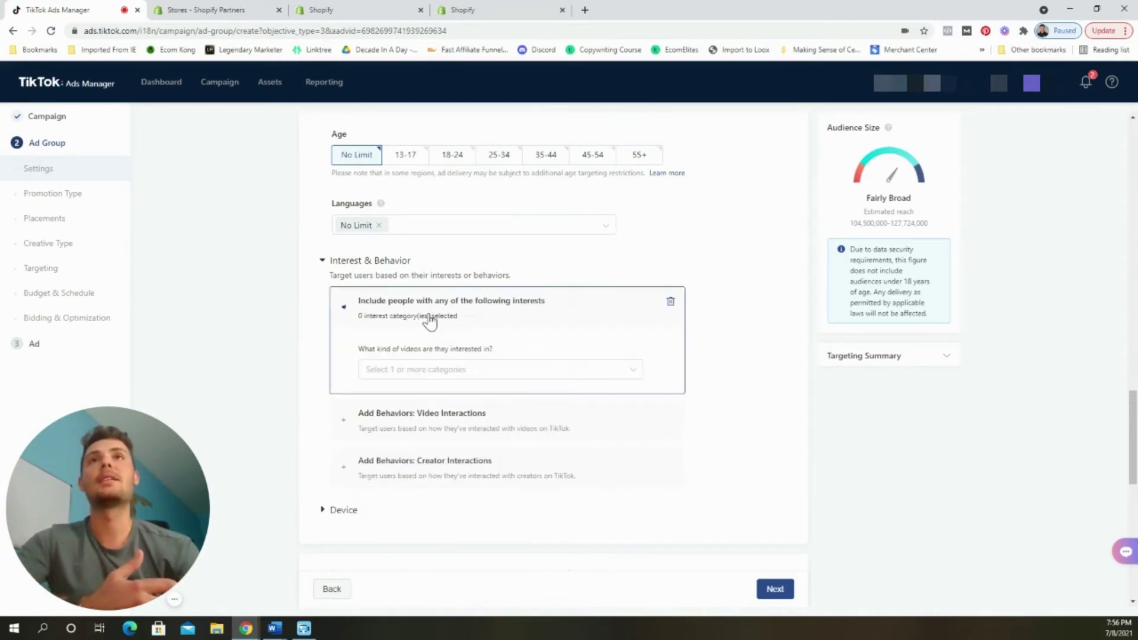
click(453, 374)
scroll(460, 463, down, 3)
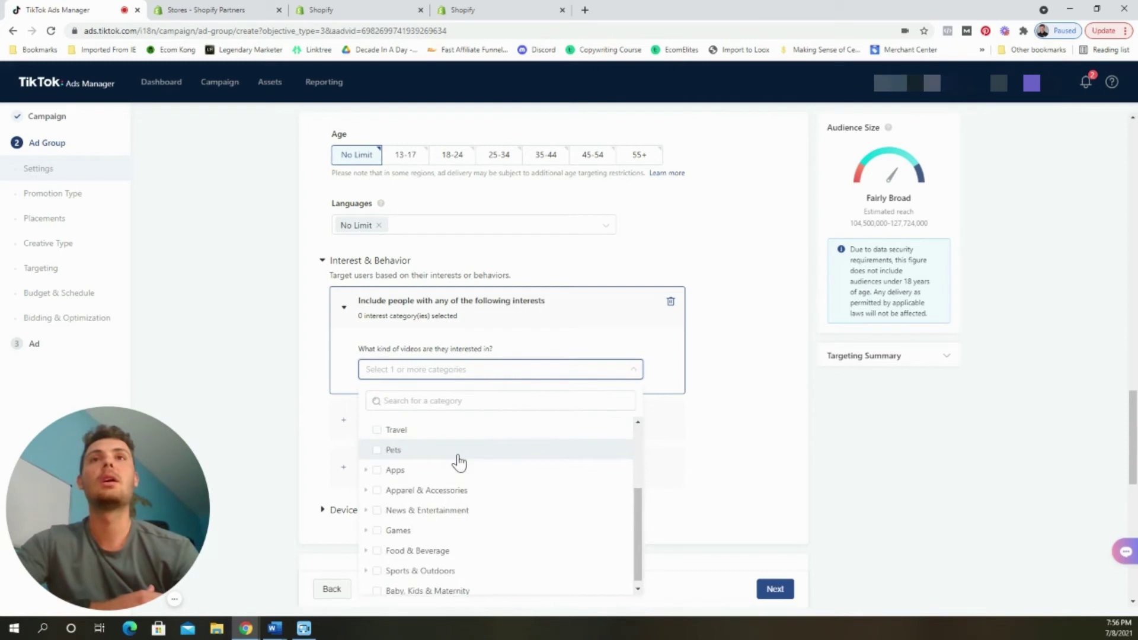
scroll(463, 465, up, 3)
scroll(503, 478, up, 1)
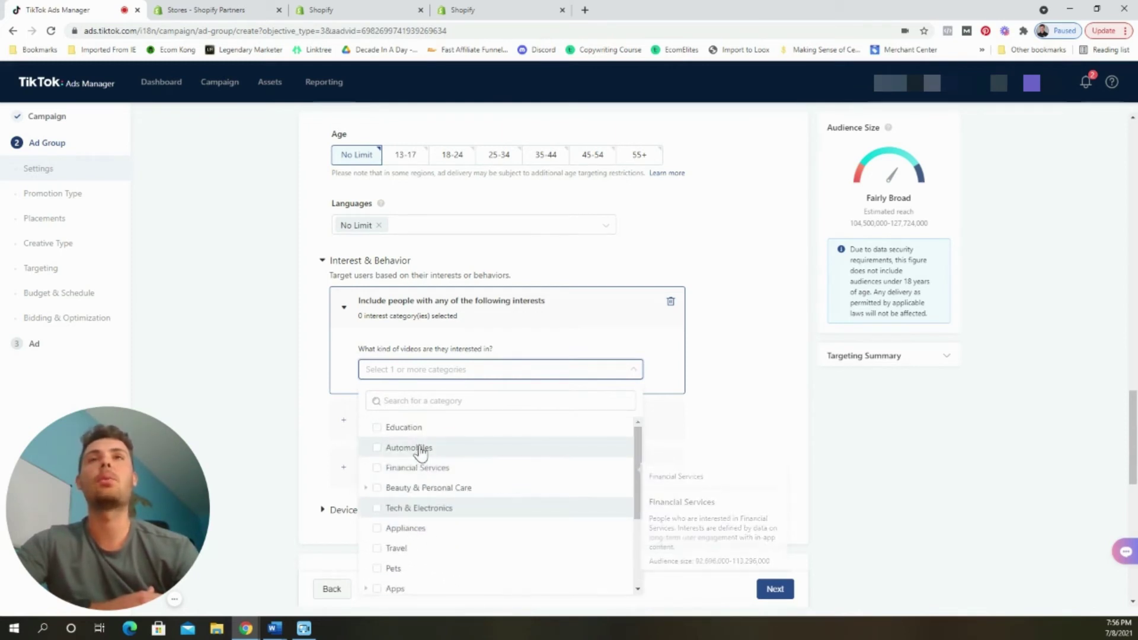
scroll(419, 446, down, 3)
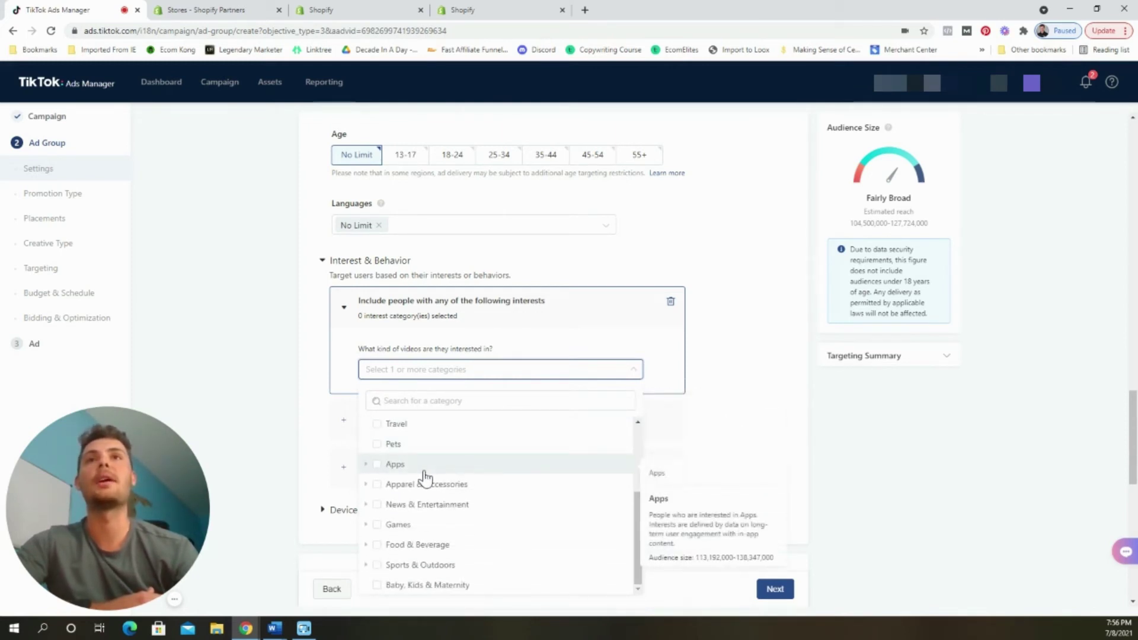
click(366, 525)
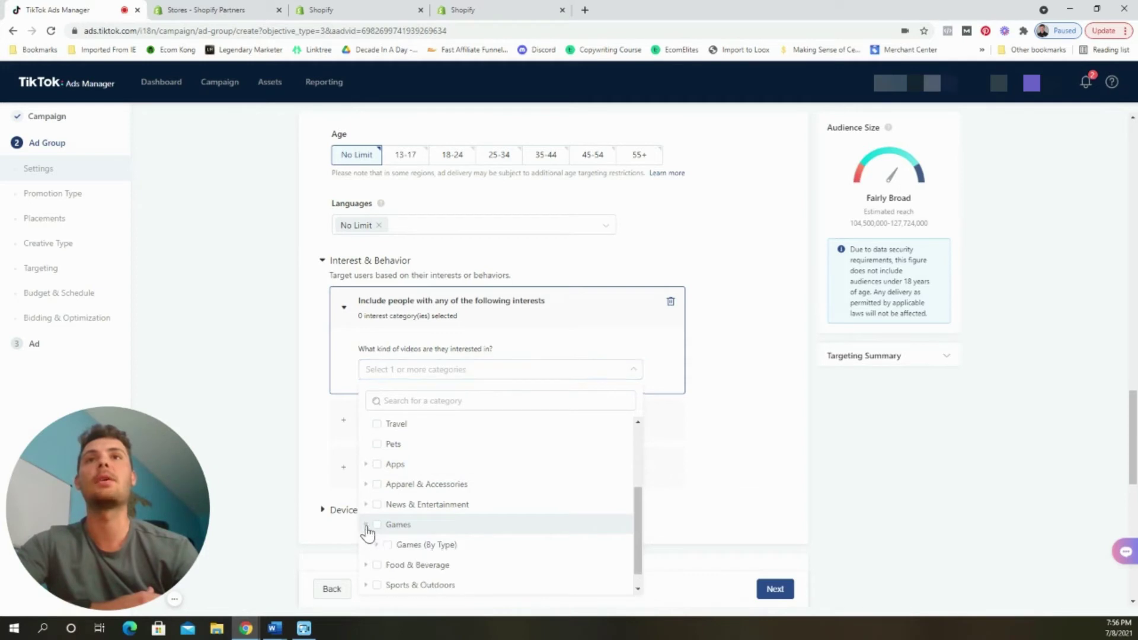
click(364, 527)
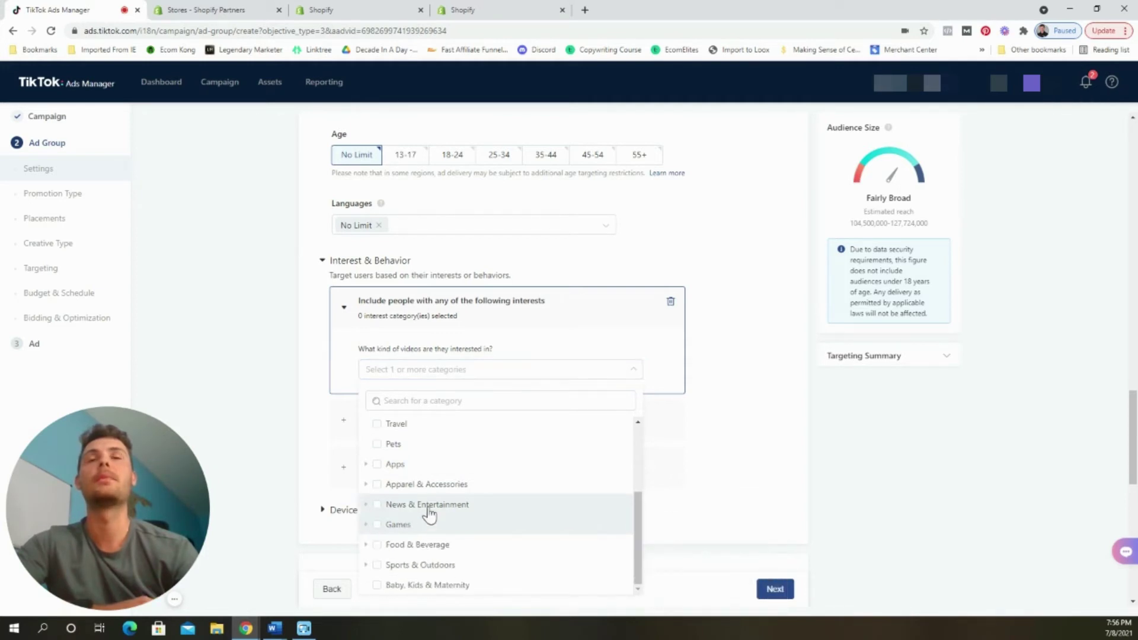
scroll(427, 508, up, 2)
click(377, 503)
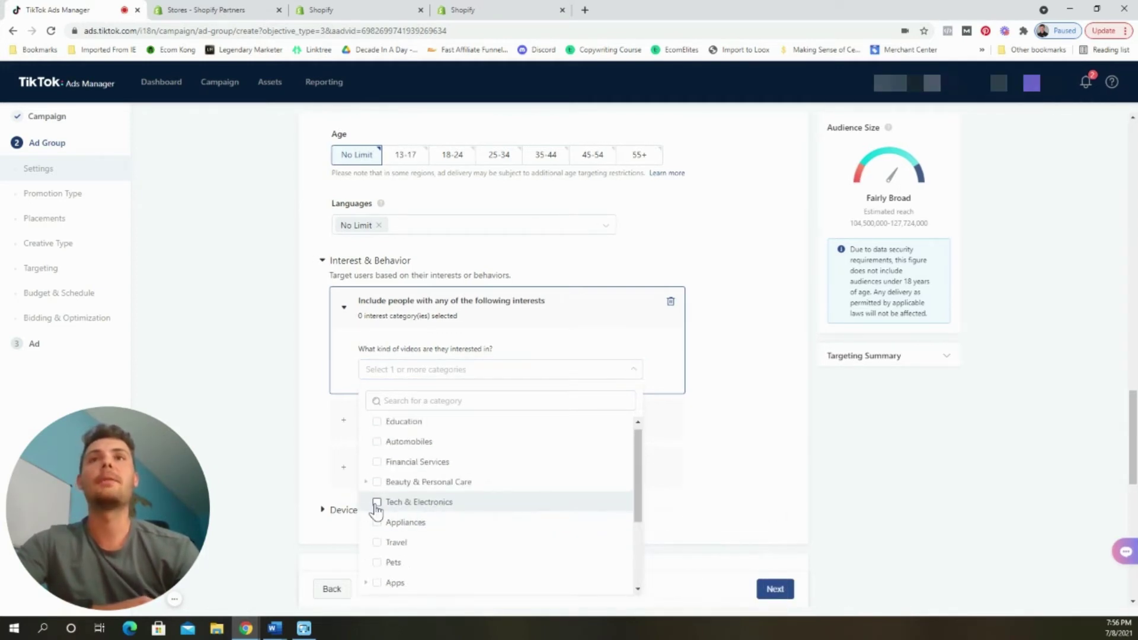
click(734, 343)
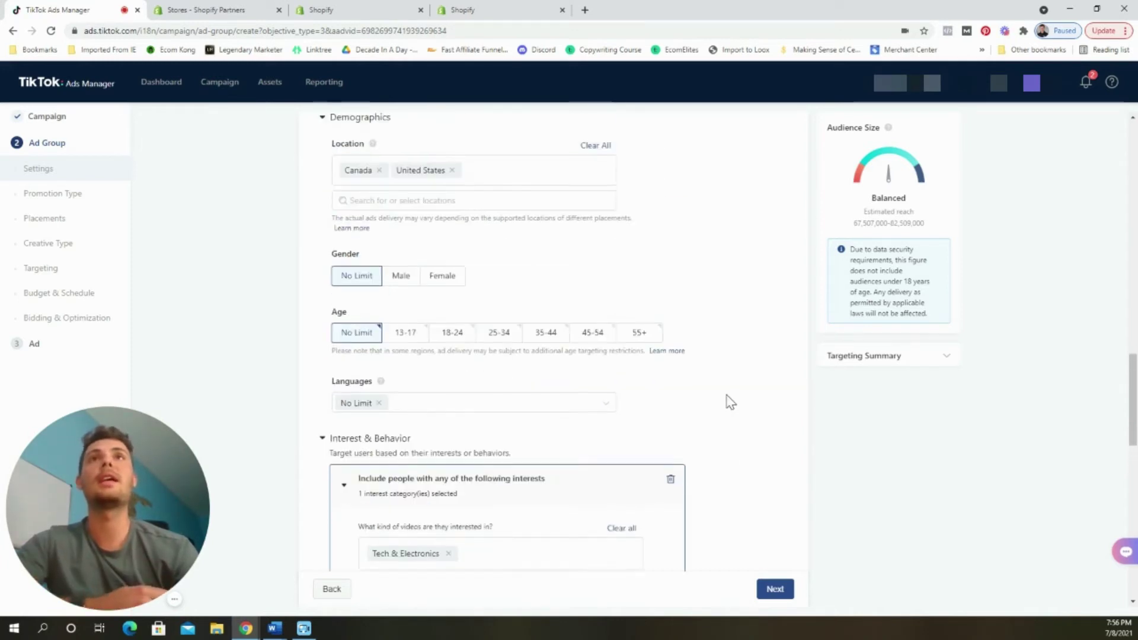
Select the Tech & Electronics interest tag text for copying
scroll(731, 402, up, 3)
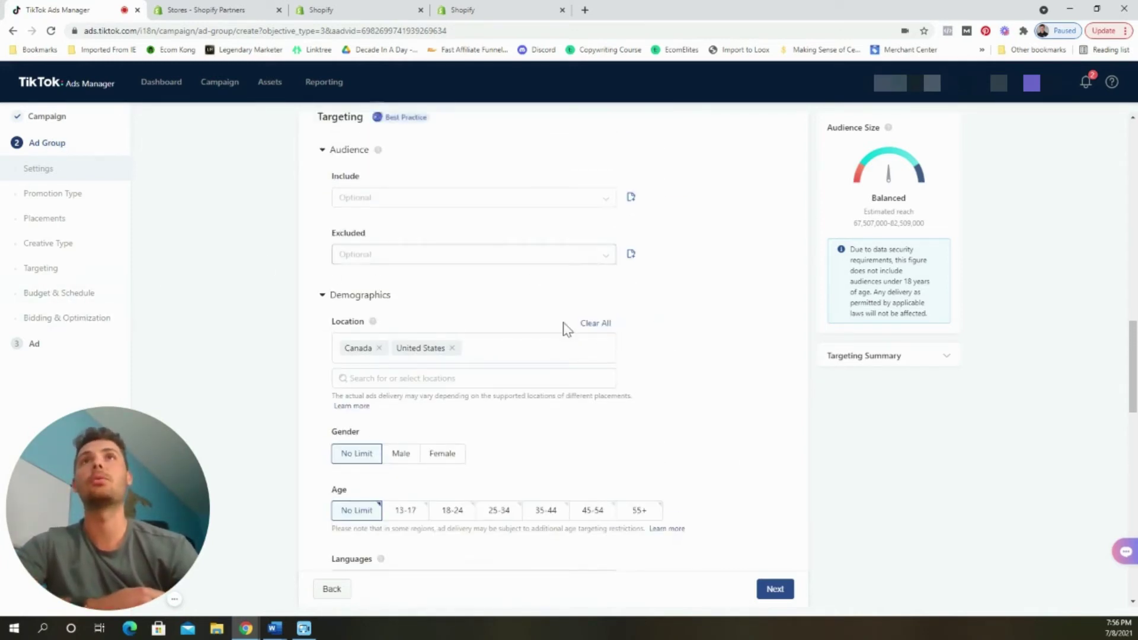
scroll(645, 416, down, 6)
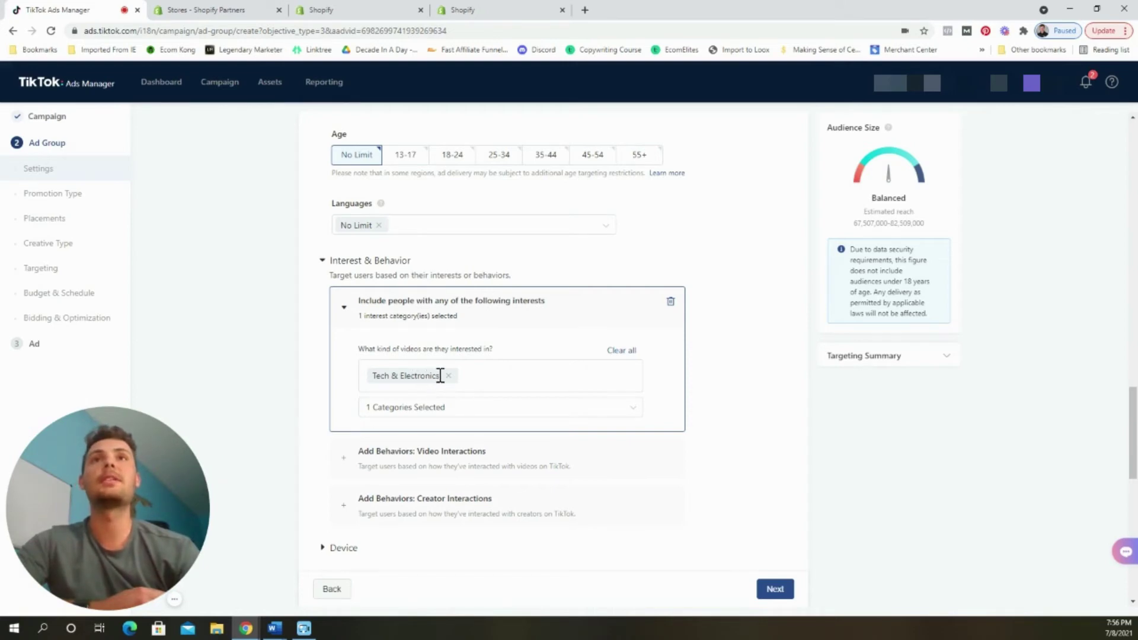
drag(439, 376, 384, 377)
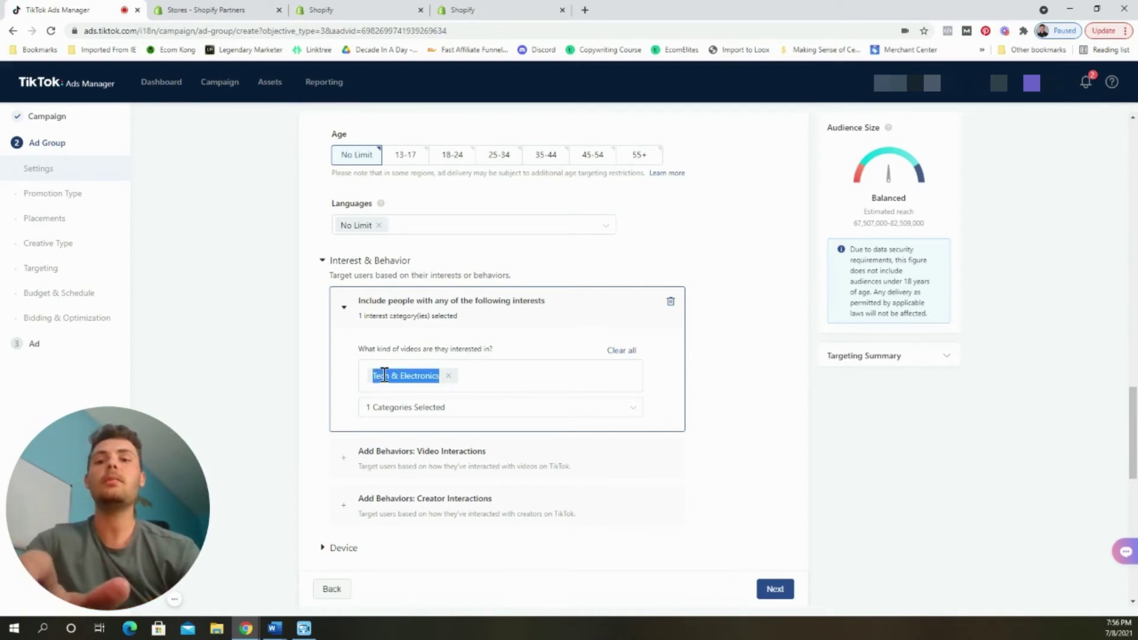
Paste 'Tech & Electronics' over the default ad group name
click(757, 343)
scroll(757, 344, up, 20)
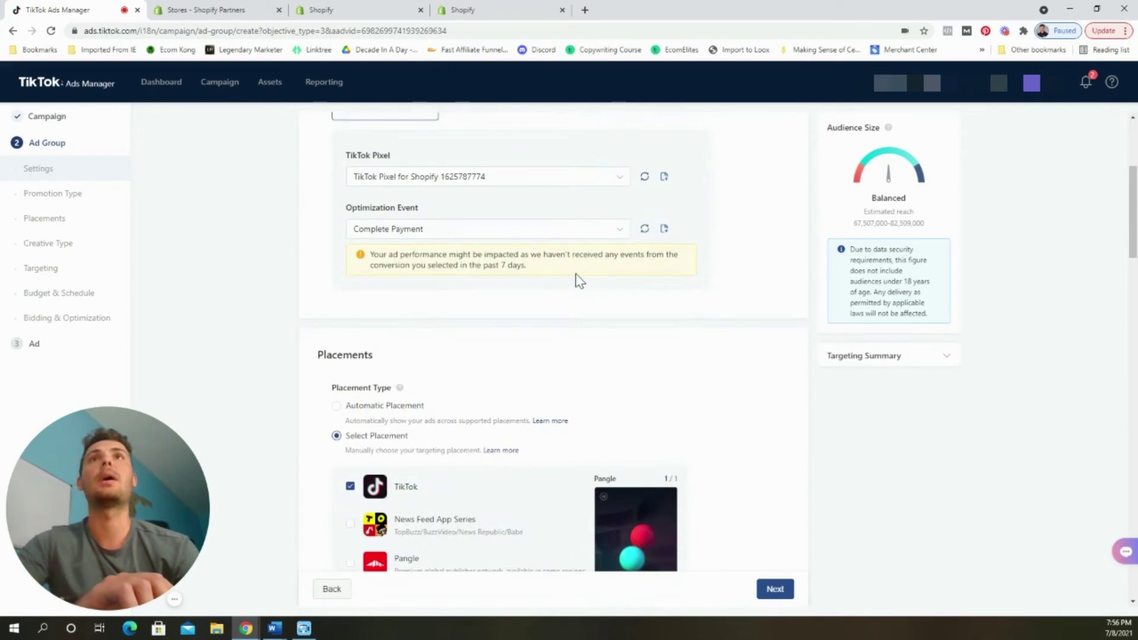
drag(444, 197, 287, 200)
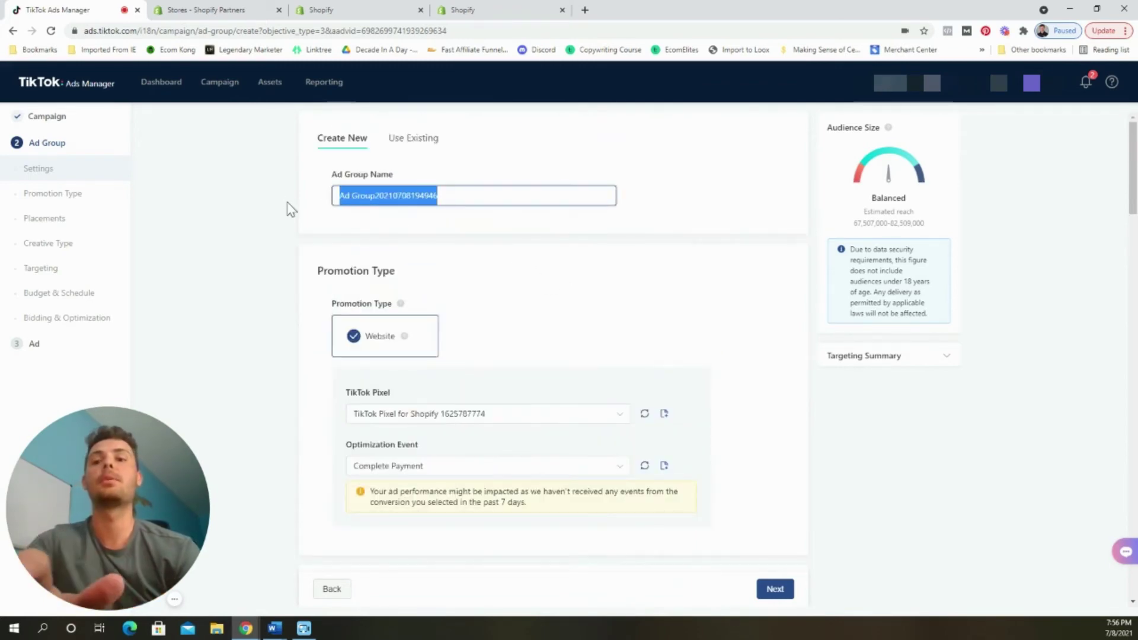
text(Tech & Electronics)
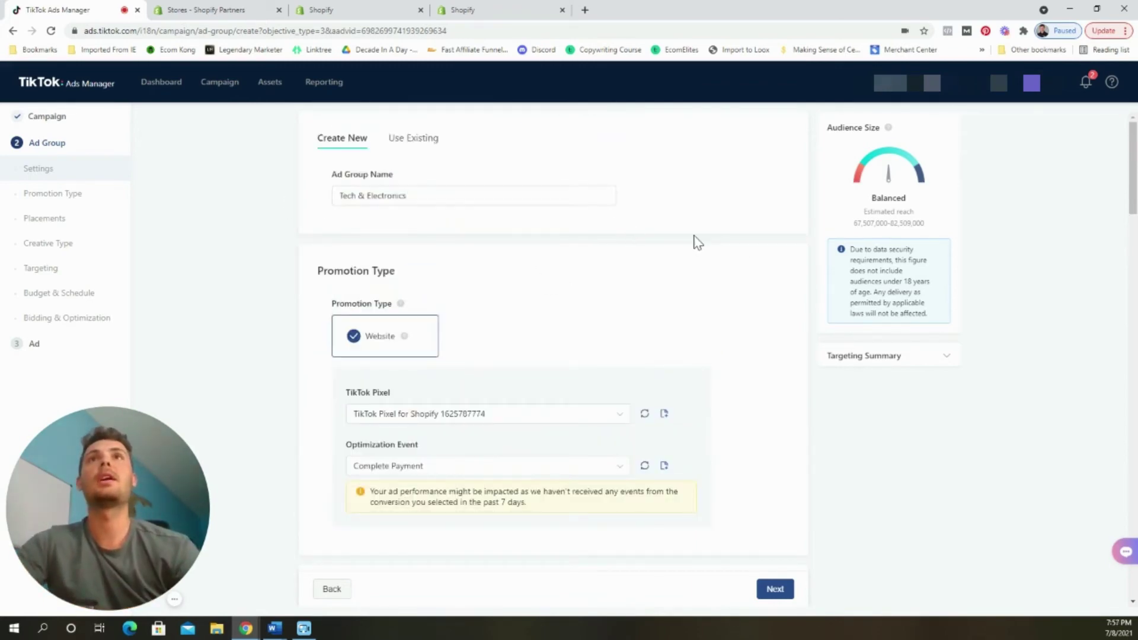
scroll(707, 271, down, 7)
scroll(710, 267, down, 5)
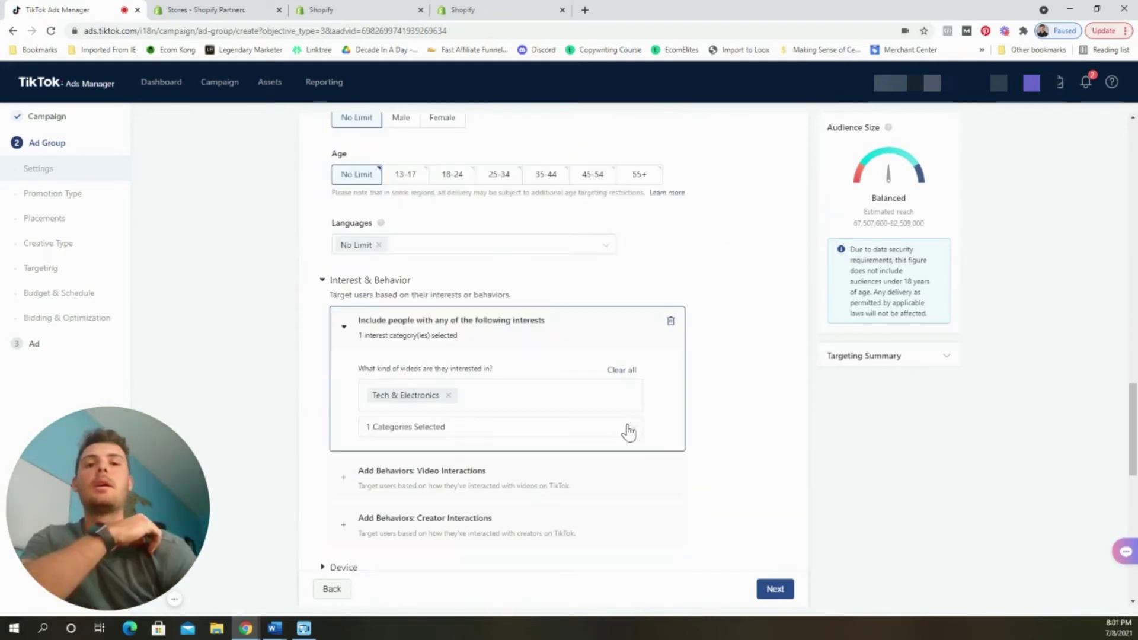
click(456, 494)
scroll(533, 392, down, 3)
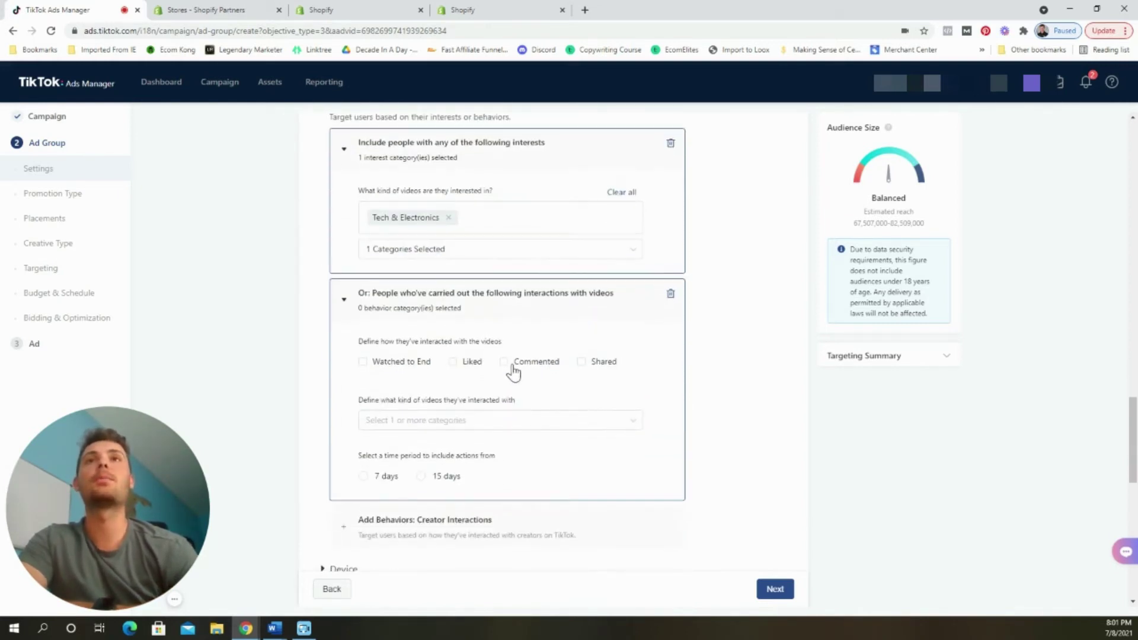
click(398, 372)
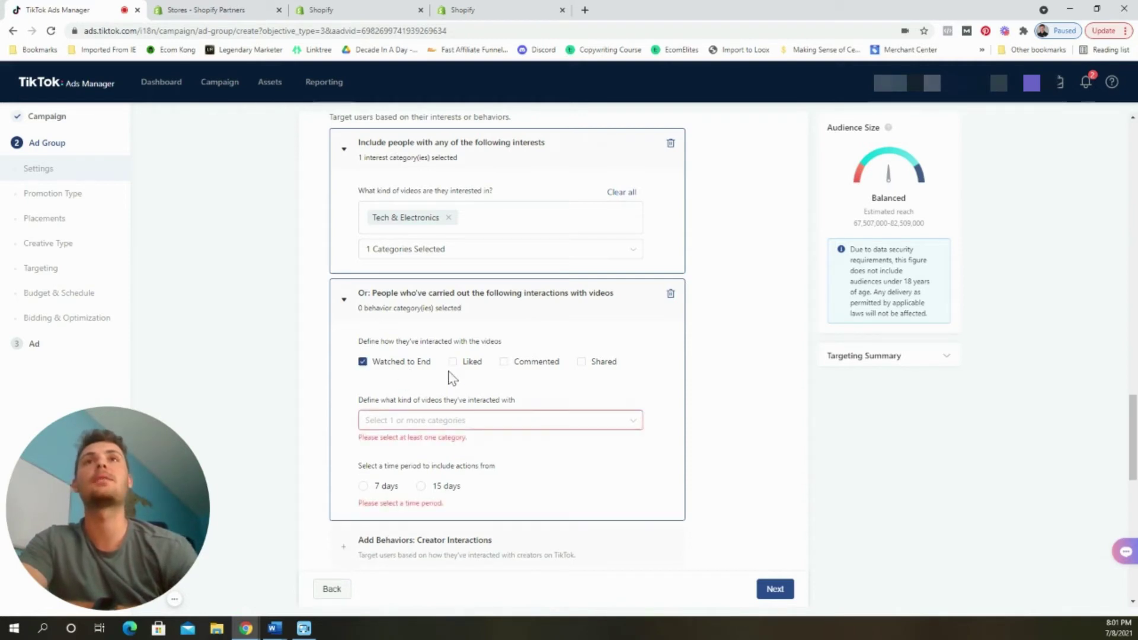
click(422, 425)
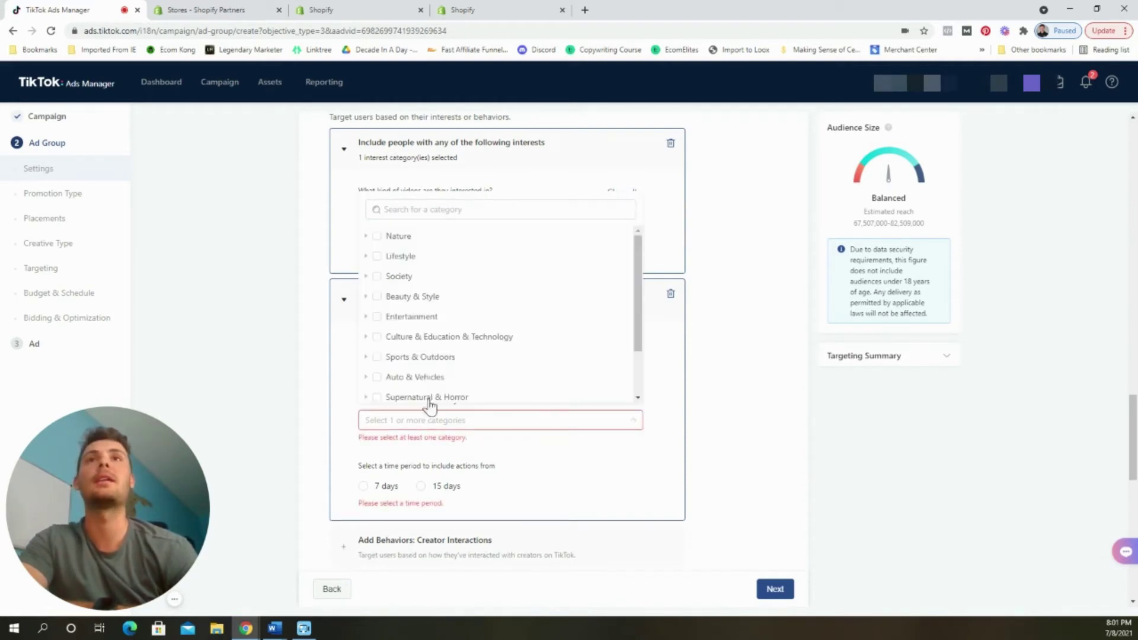
click(378, 358)
click(383, 516)
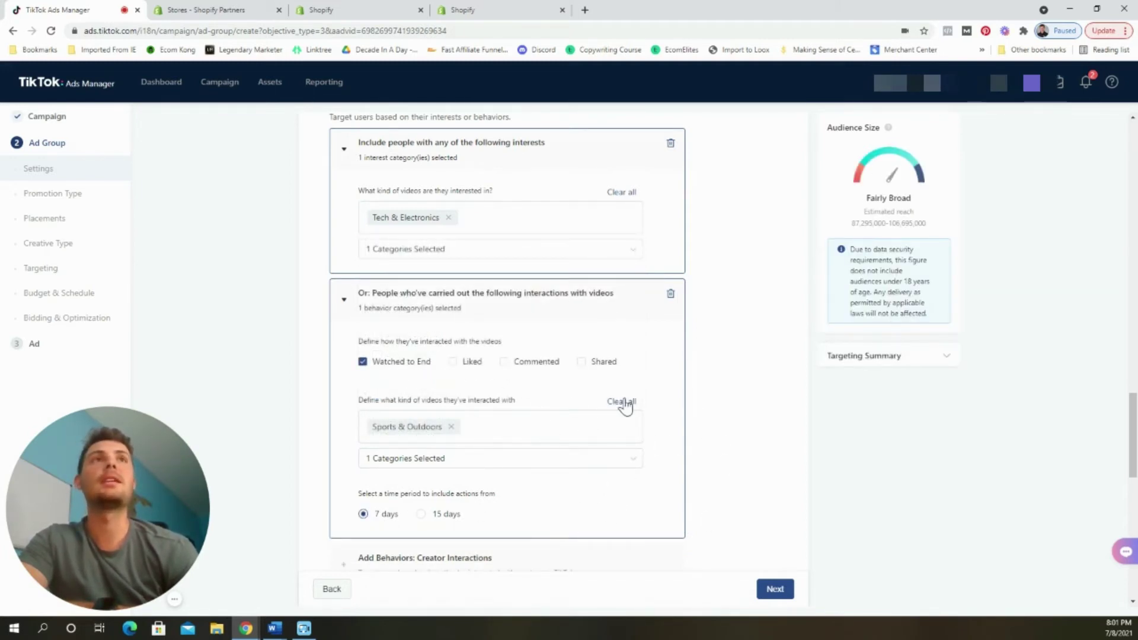
click(670, 294)
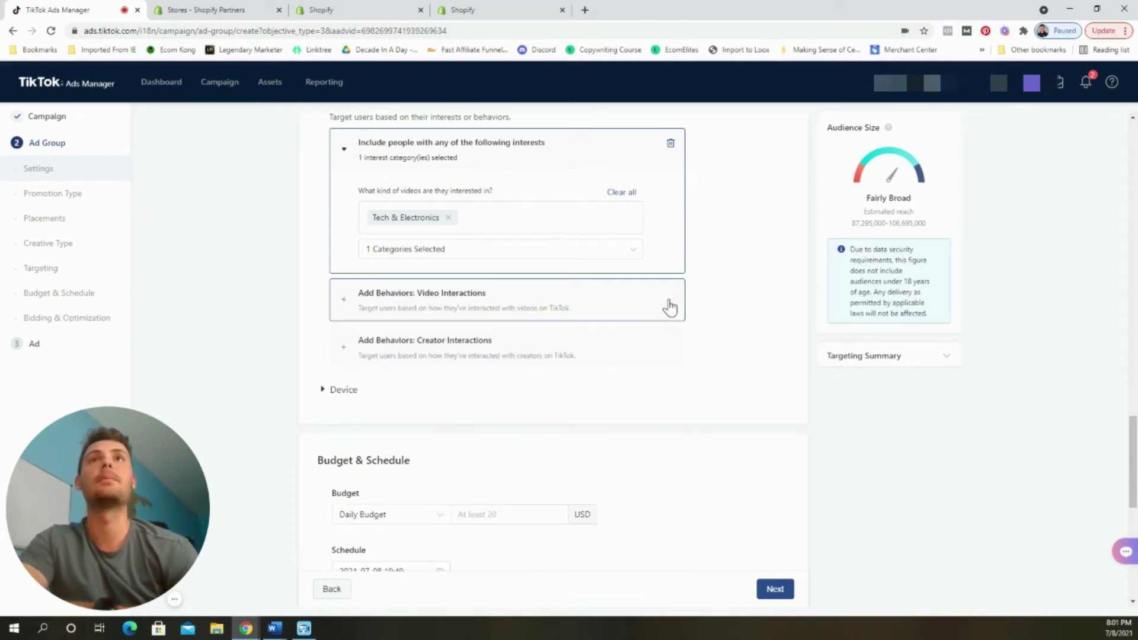
Add a creator-interaction behavior targeting people who followed Fitness & Health creators
click(431, 363)
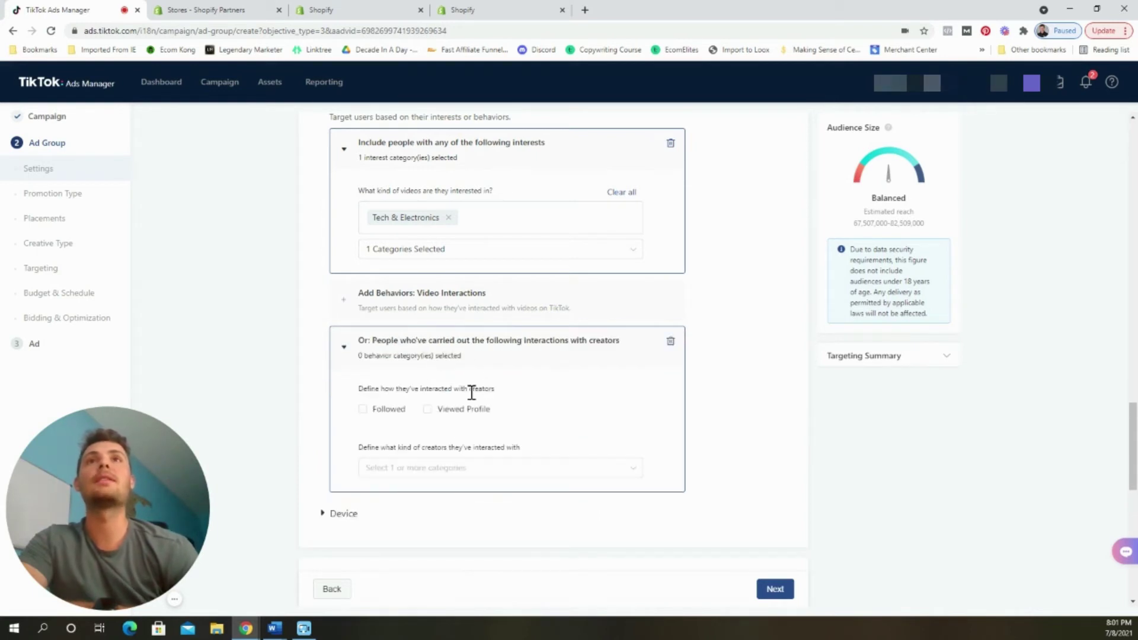
click(388, 410)
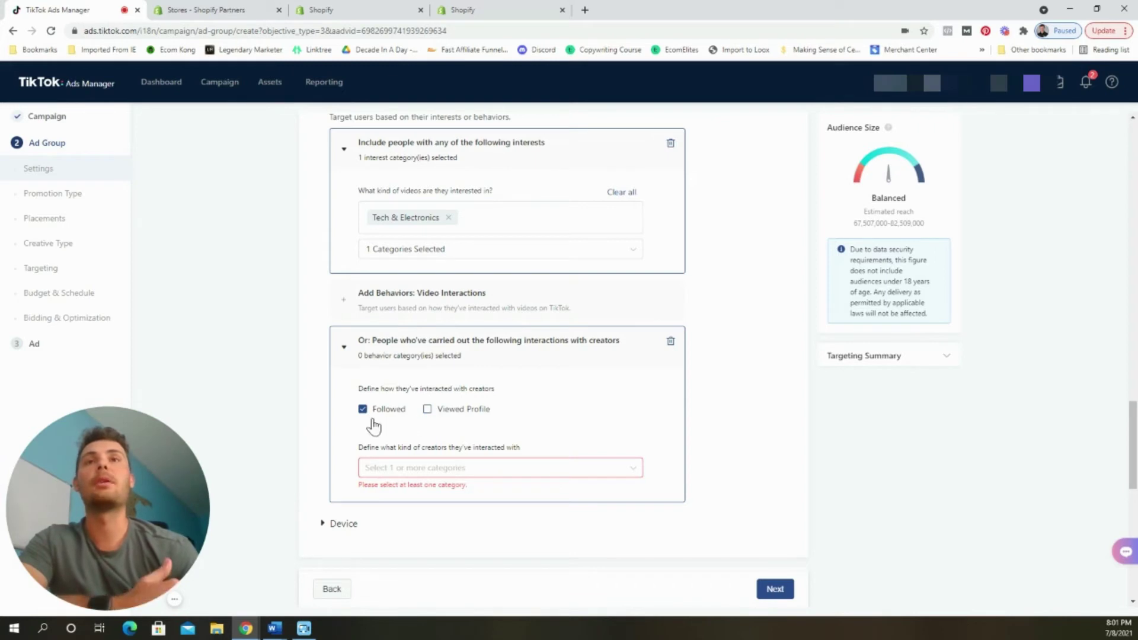
click(410, 471)
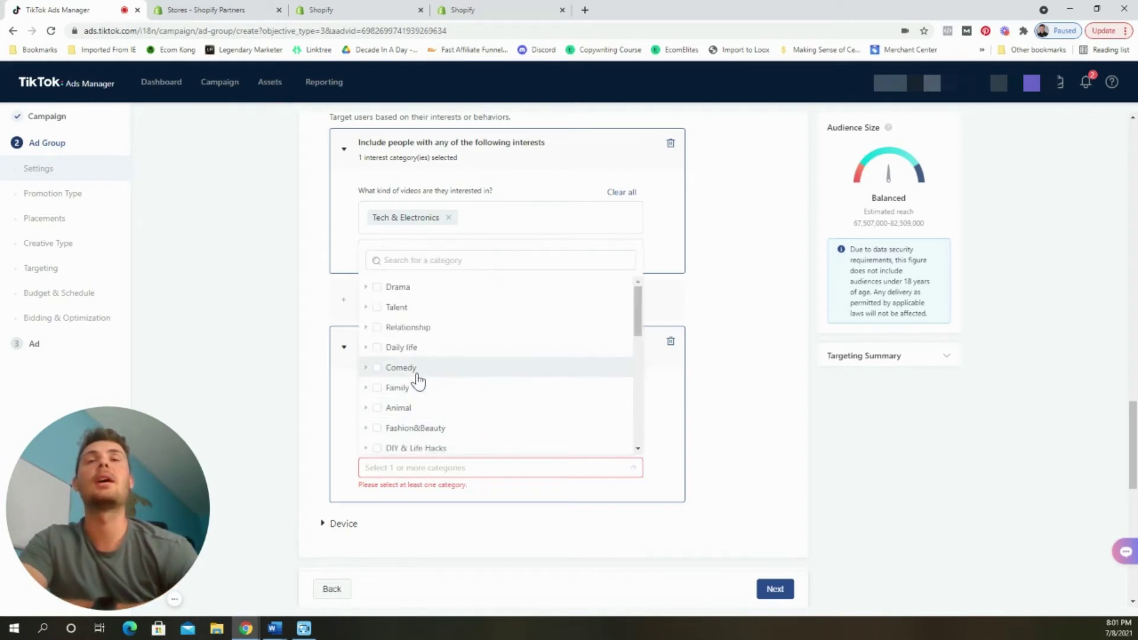
scroll(421, 373, down, 3)
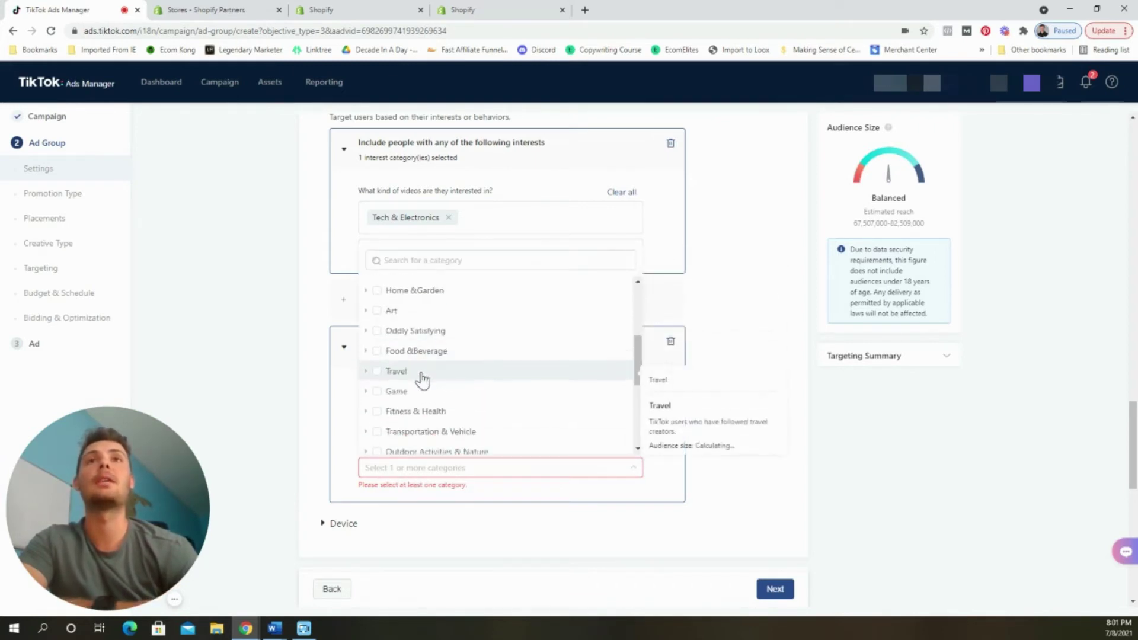
click(379, 411)
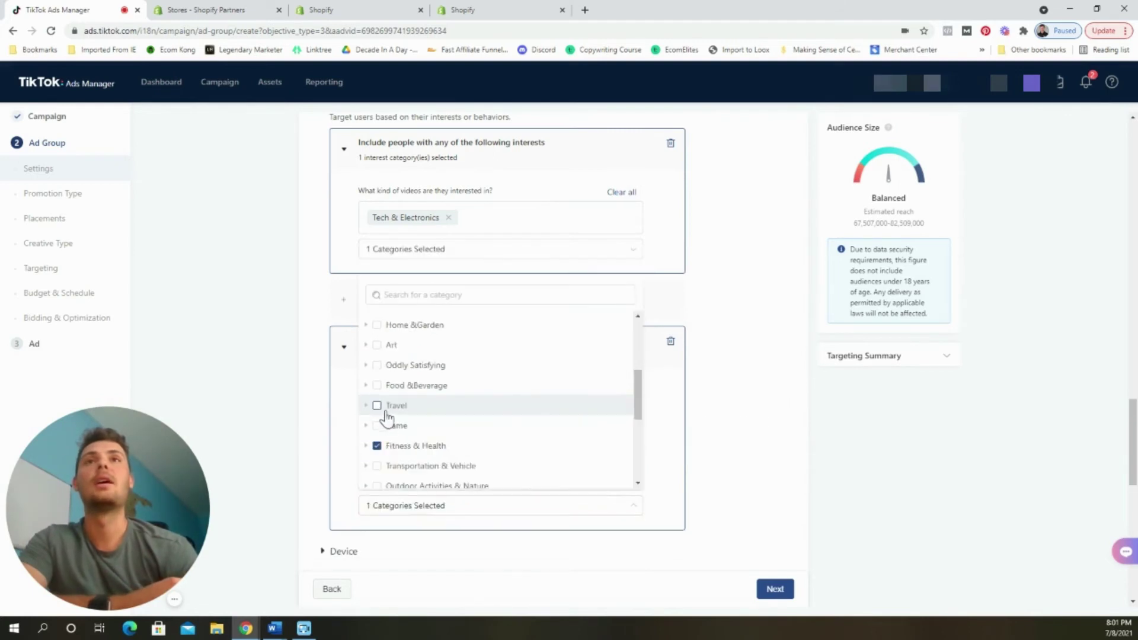
click(747, 410)
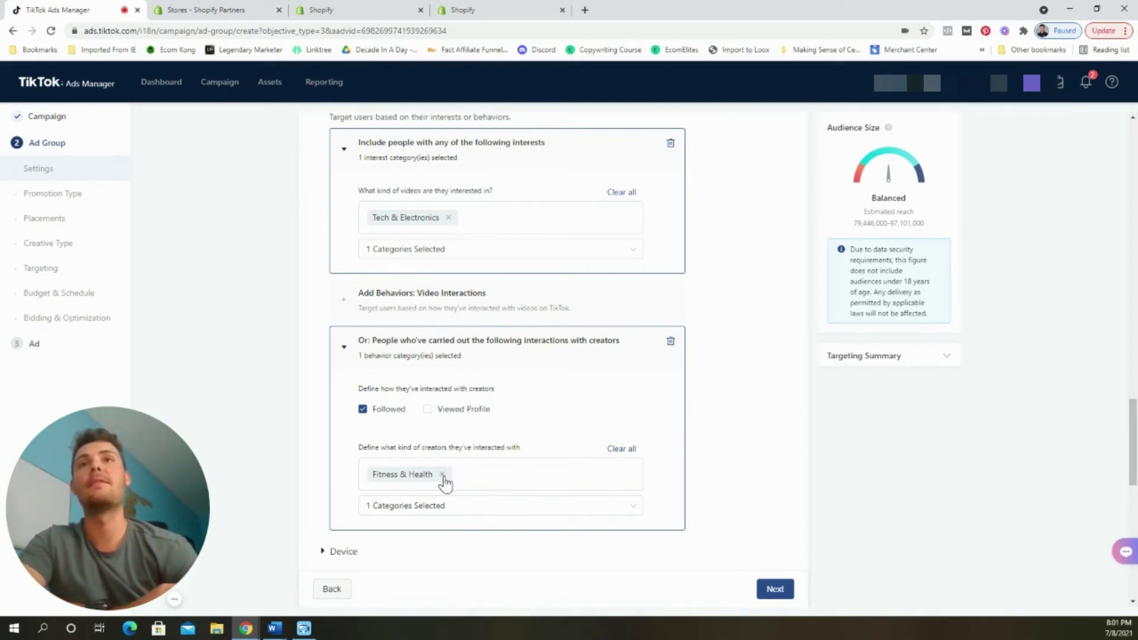
scroll(489, 392, up, 3)
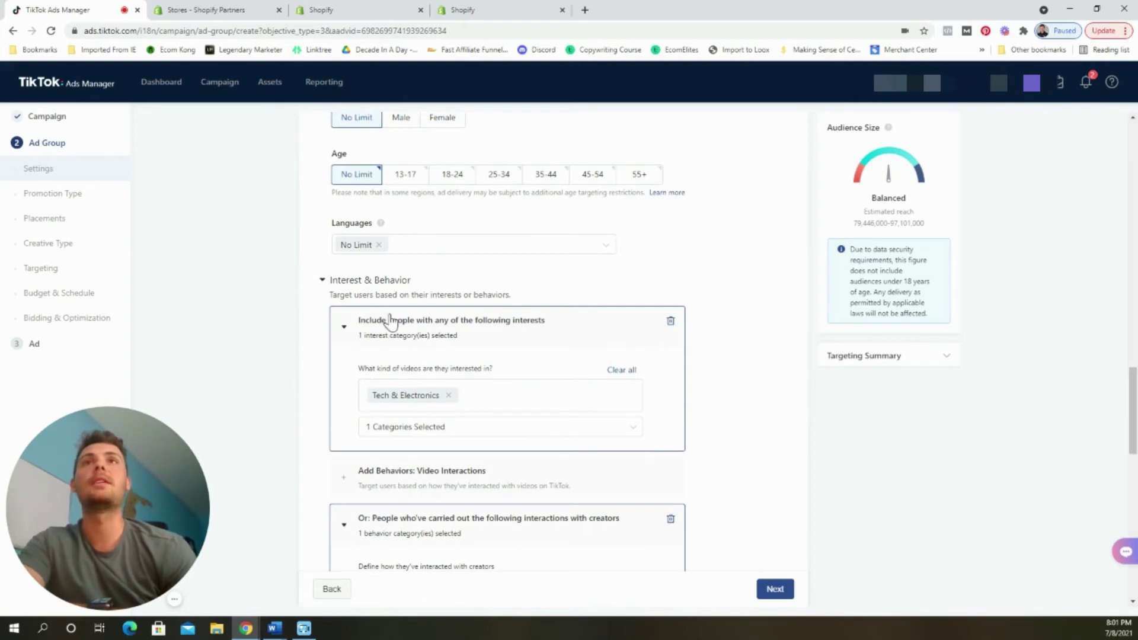
scroll(503, 445, down, 2)
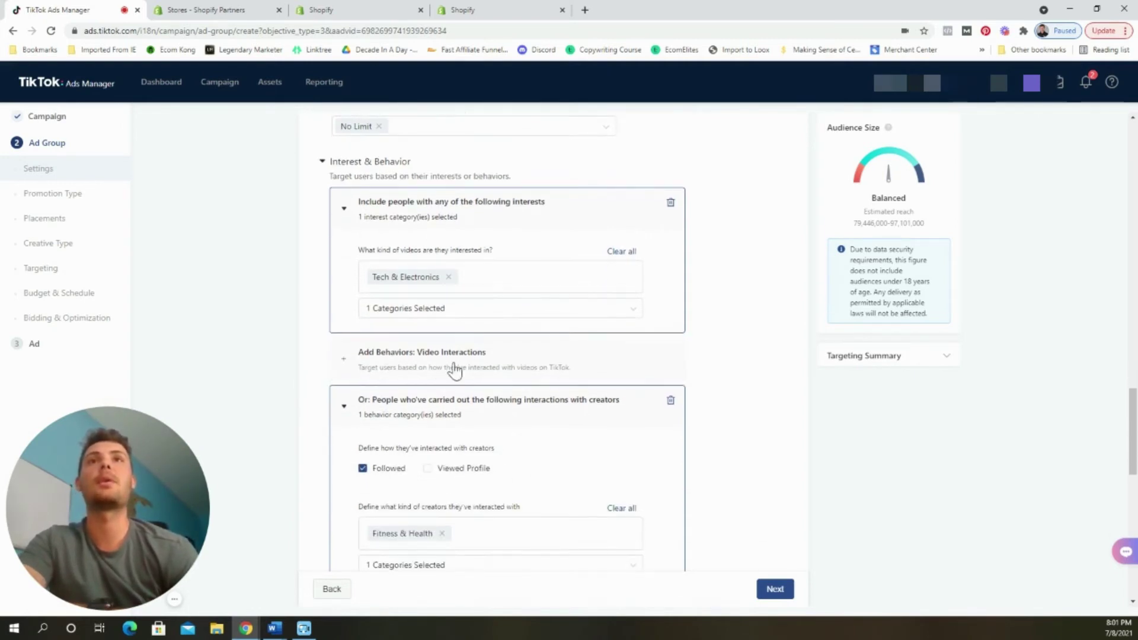
scroll(449, 462, down, 2)
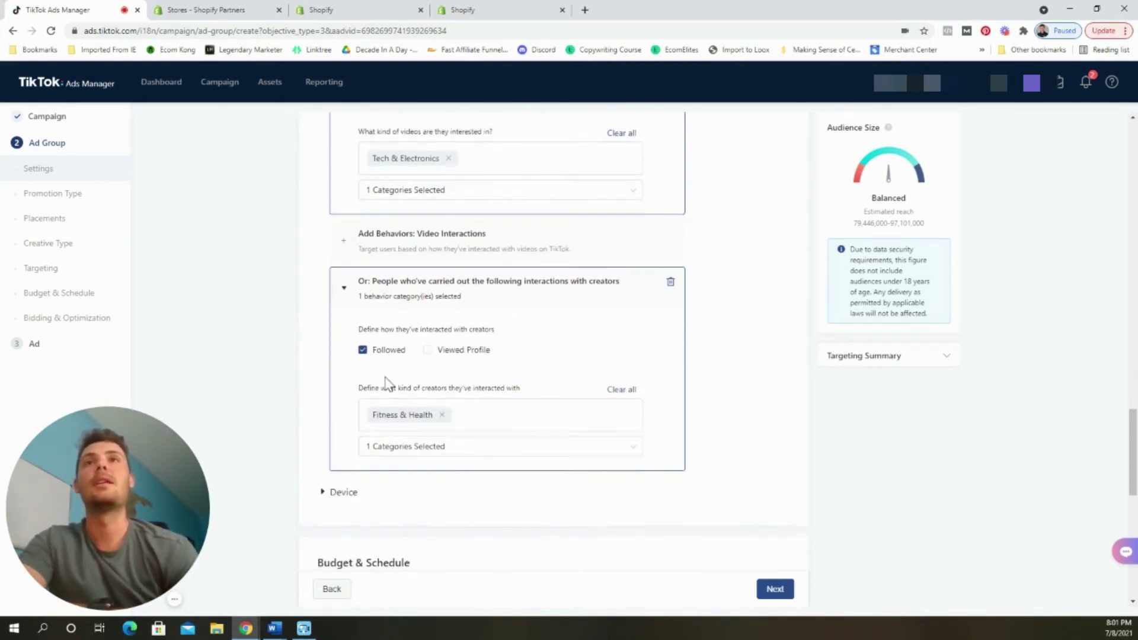
Untick Followed and delete the creator-interaction behavior block
click(363, 353)
click(669, 282)
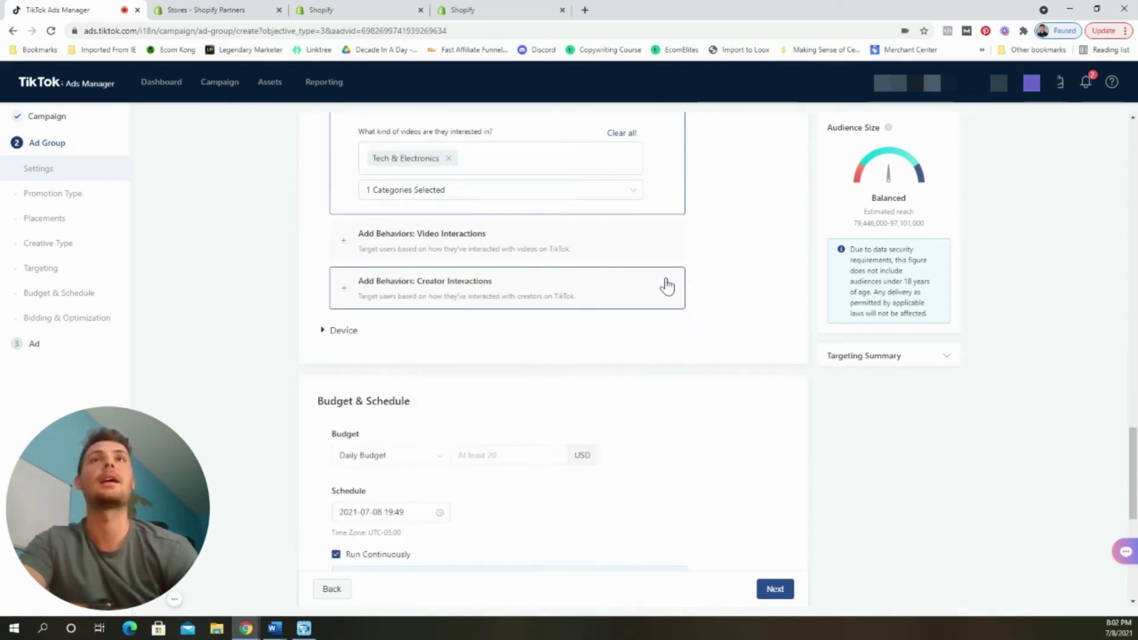
click(334, 332)
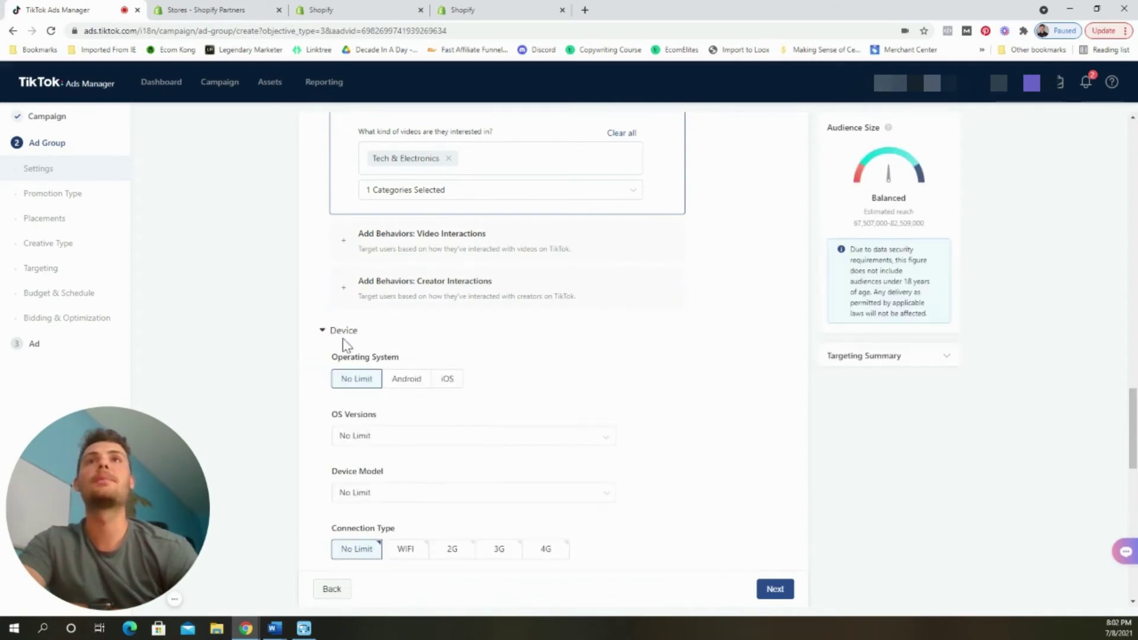
scroll(673, 409, down, 2)
scroll(592, 379, up, 1)
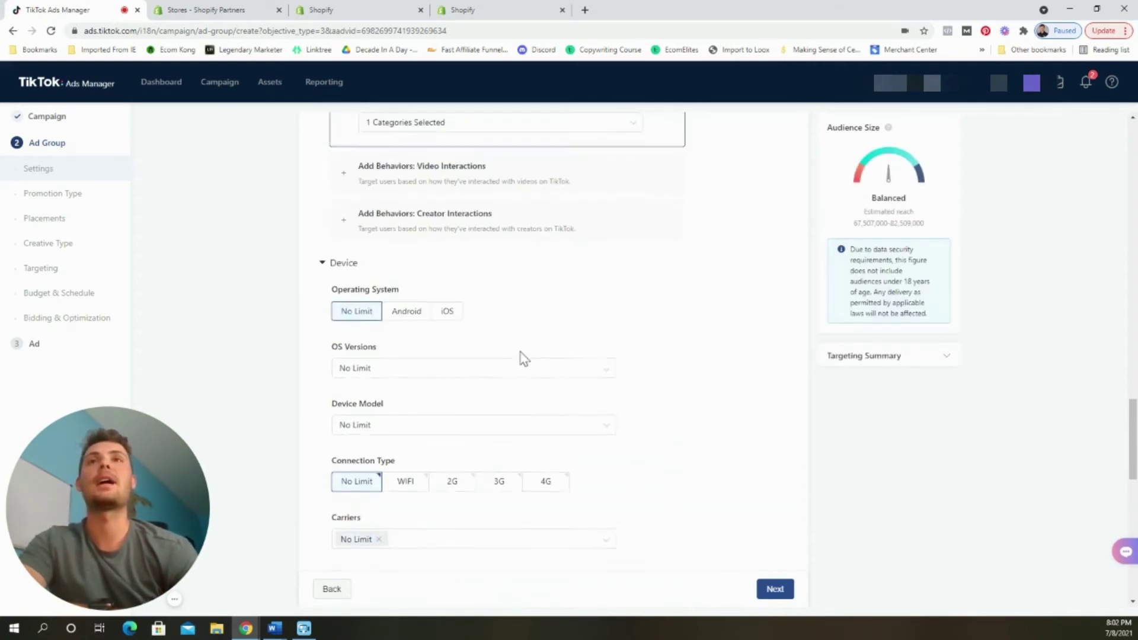
click(323, 271)
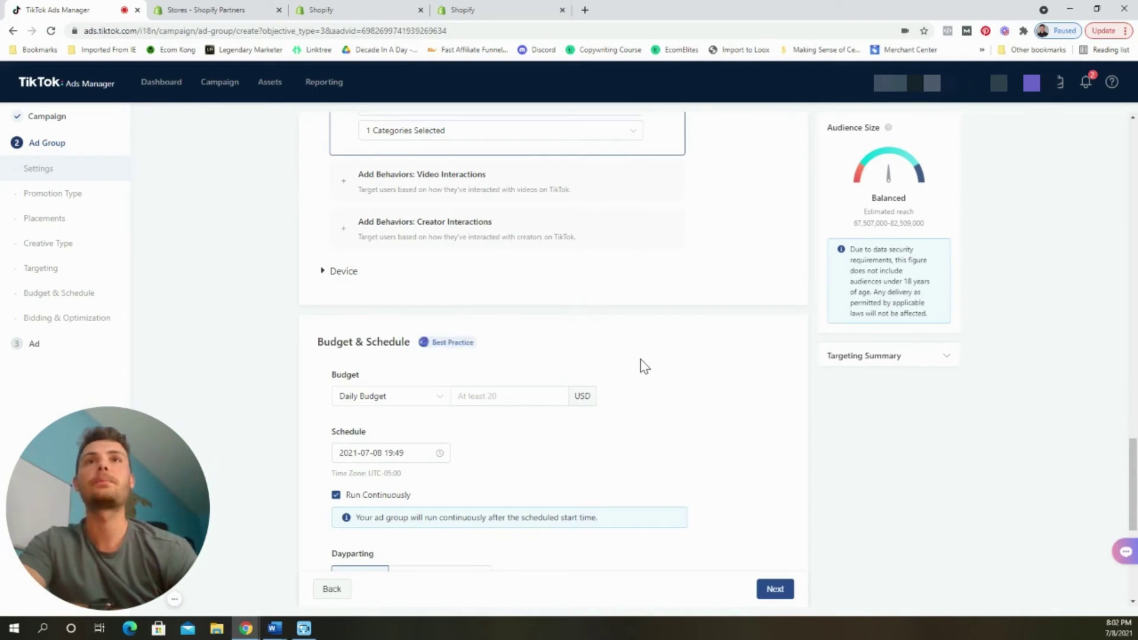
scroll(583, 452, down, 1)
Set the daily budget to 20.00 USD
click(527, 336)
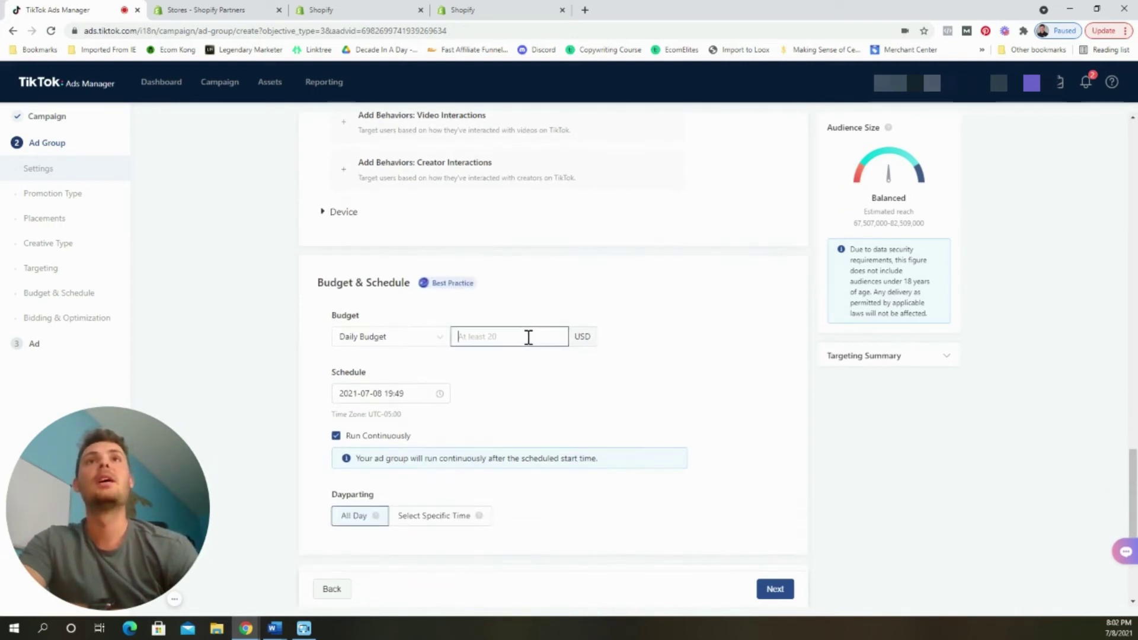
text(20)
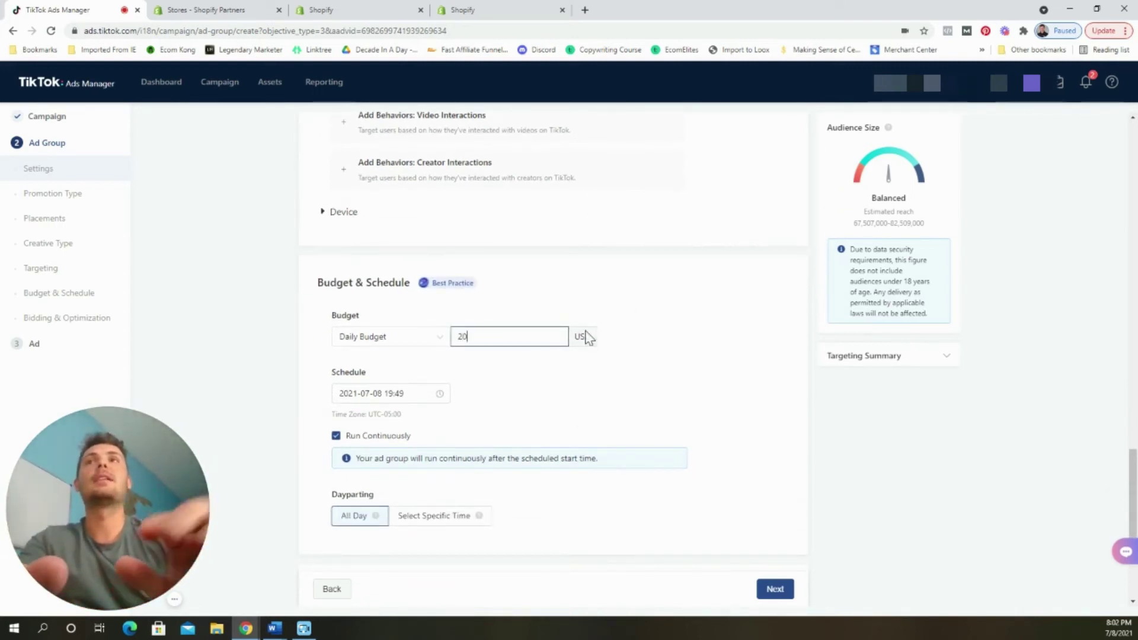
click(664, 347)
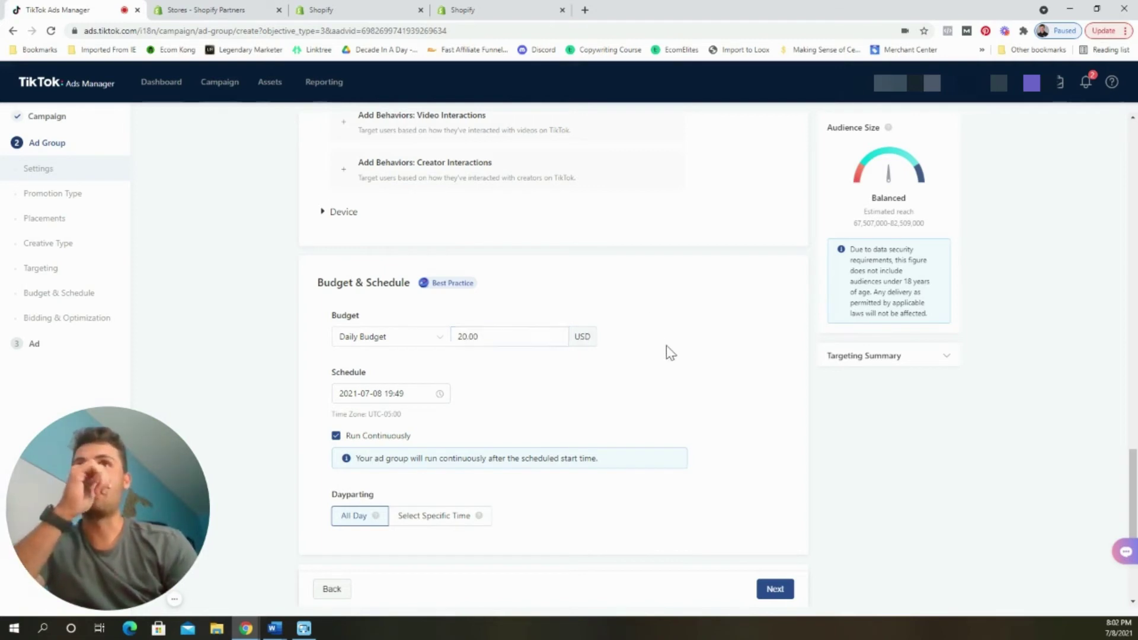
Schedule the ad group to start on 2021-07-10 at 12:00
click(421, 392)
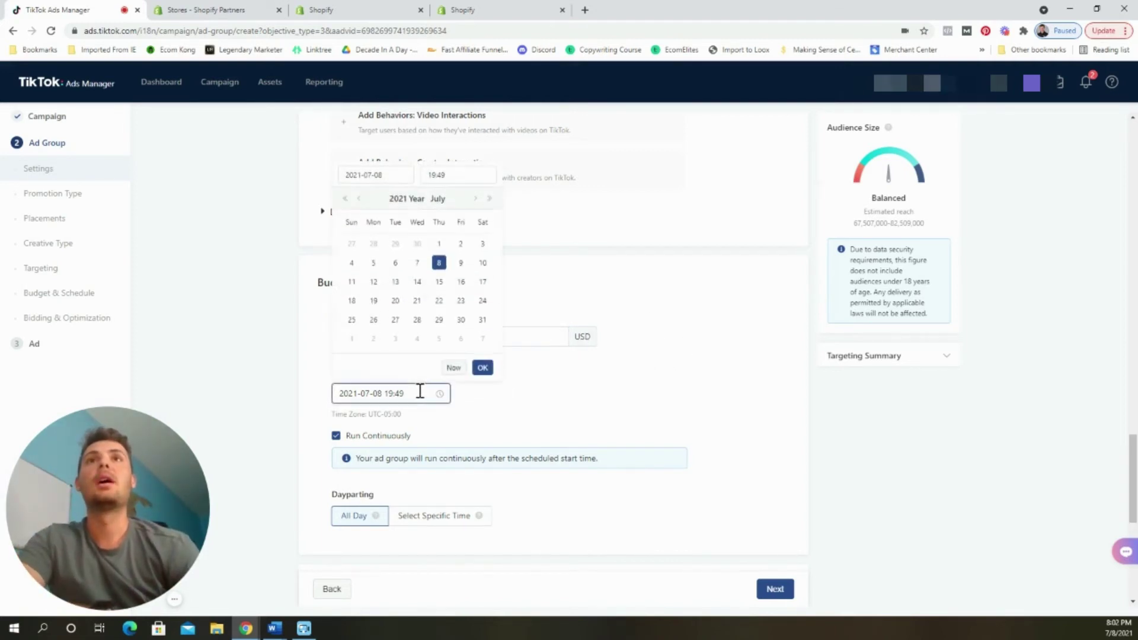
click(481, 264)
click(437, 173)
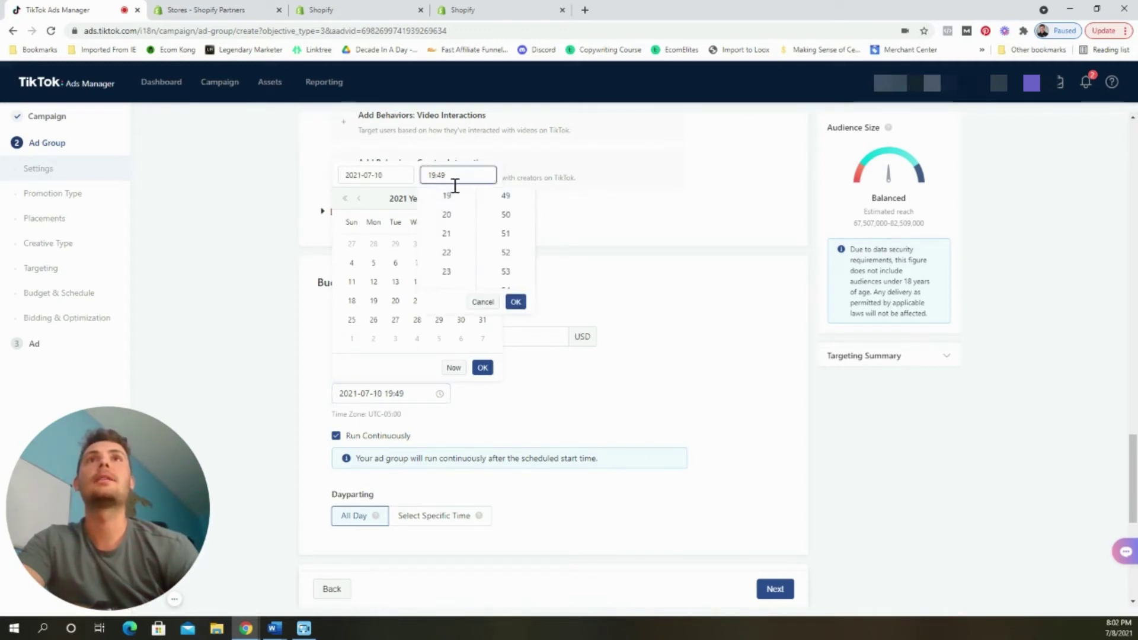
scroll(465, 228, up, 5)
click(466, 230)
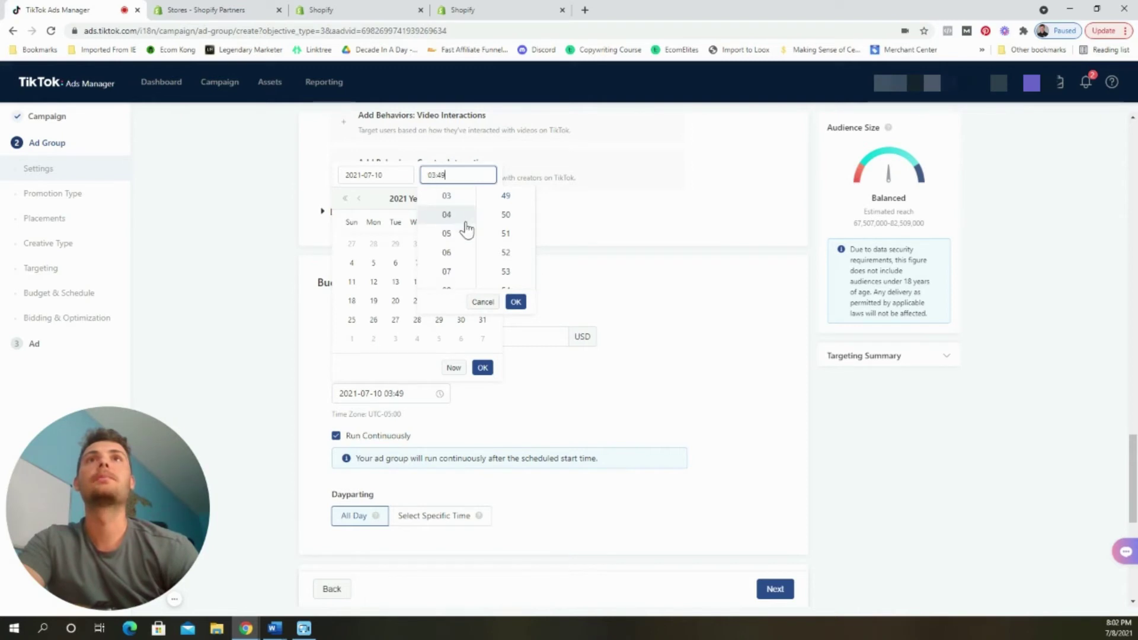
scroll(467, 231, down, 2)
click(467, 233)
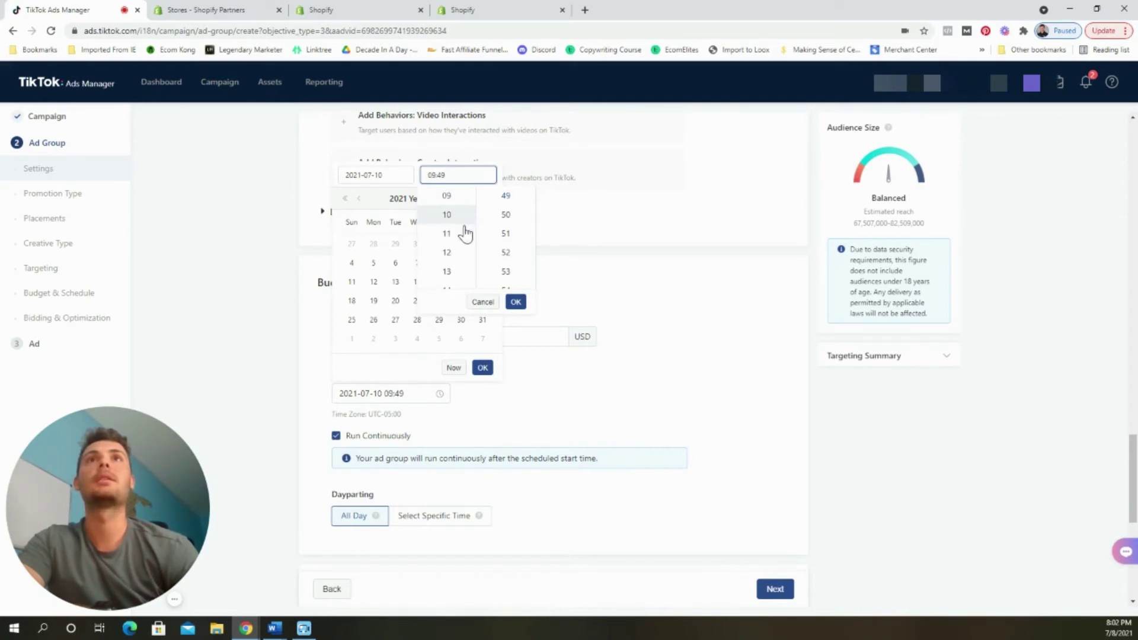
click(460, 256)
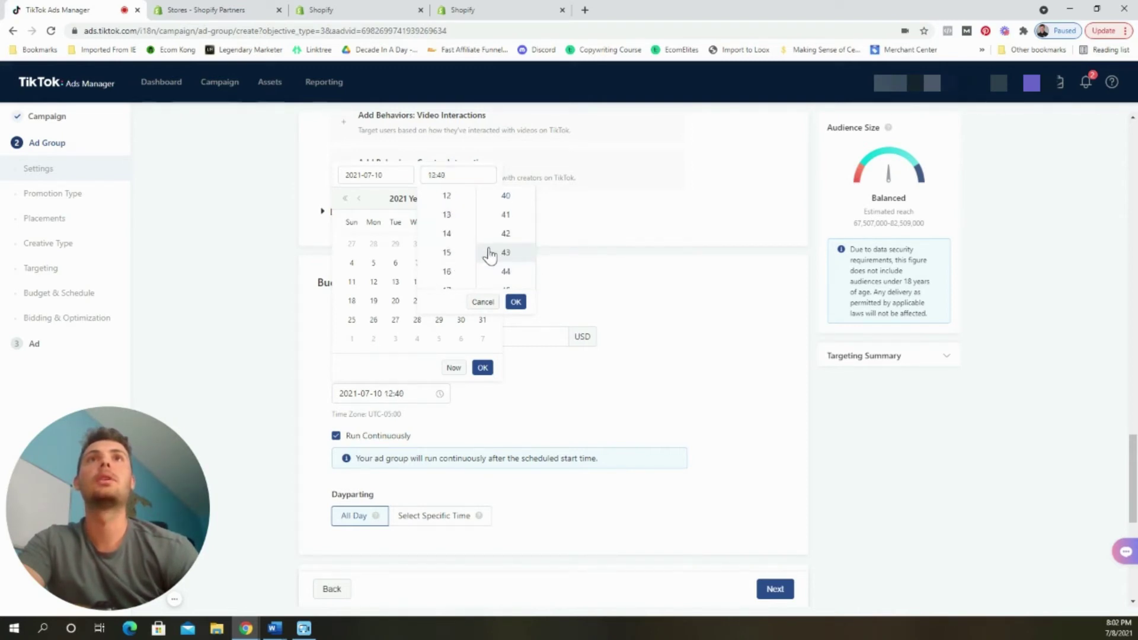
scroll(489, 253, up, 10)
click(490, 252)
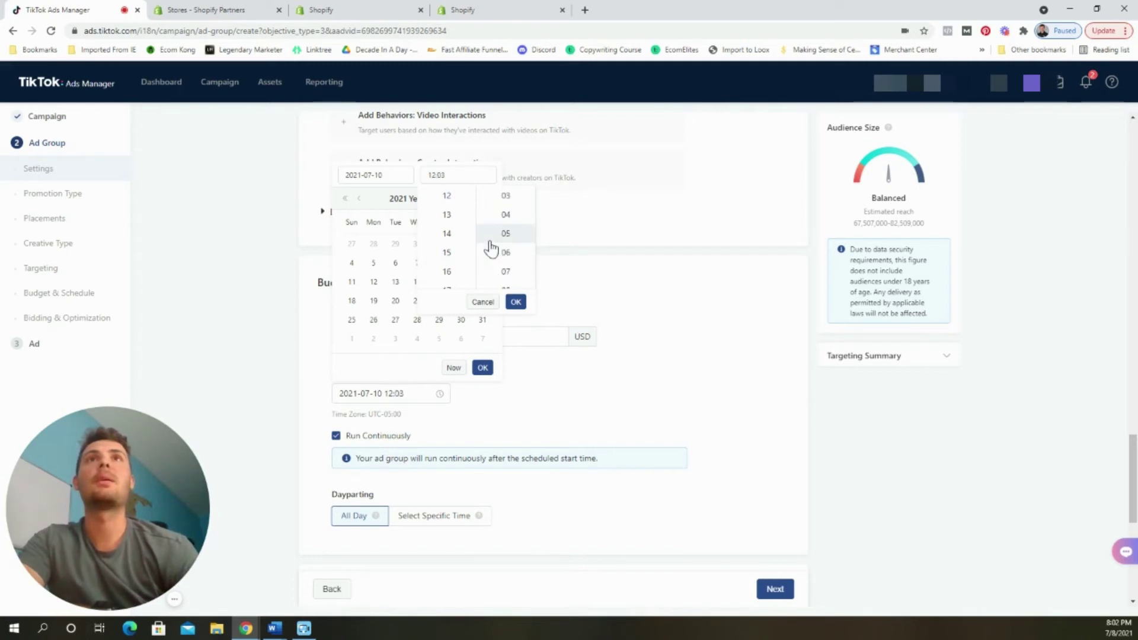
scroll(504, 231, up, 2)
click(508, 201)
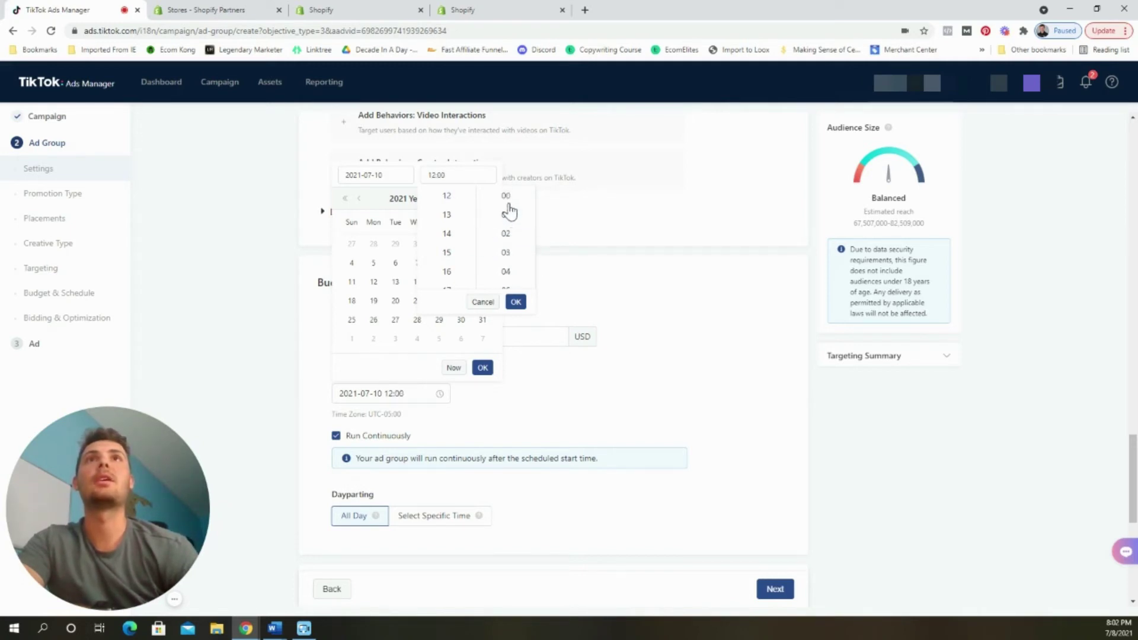
click(515, 303)
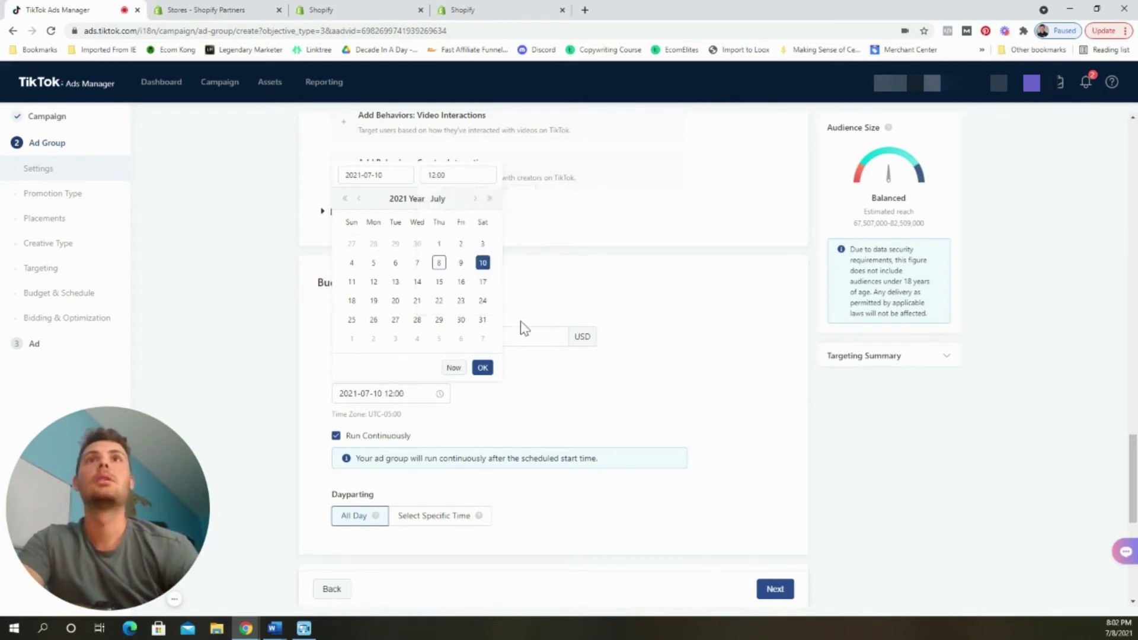
click(482, 371)
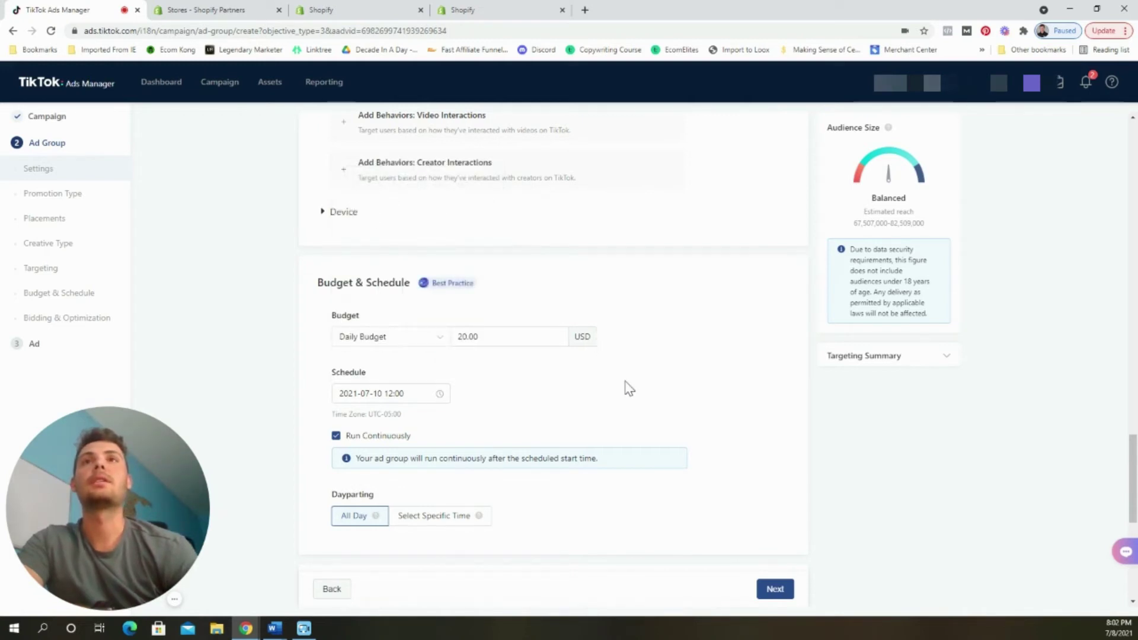
scroll(625, 387, down, 2)
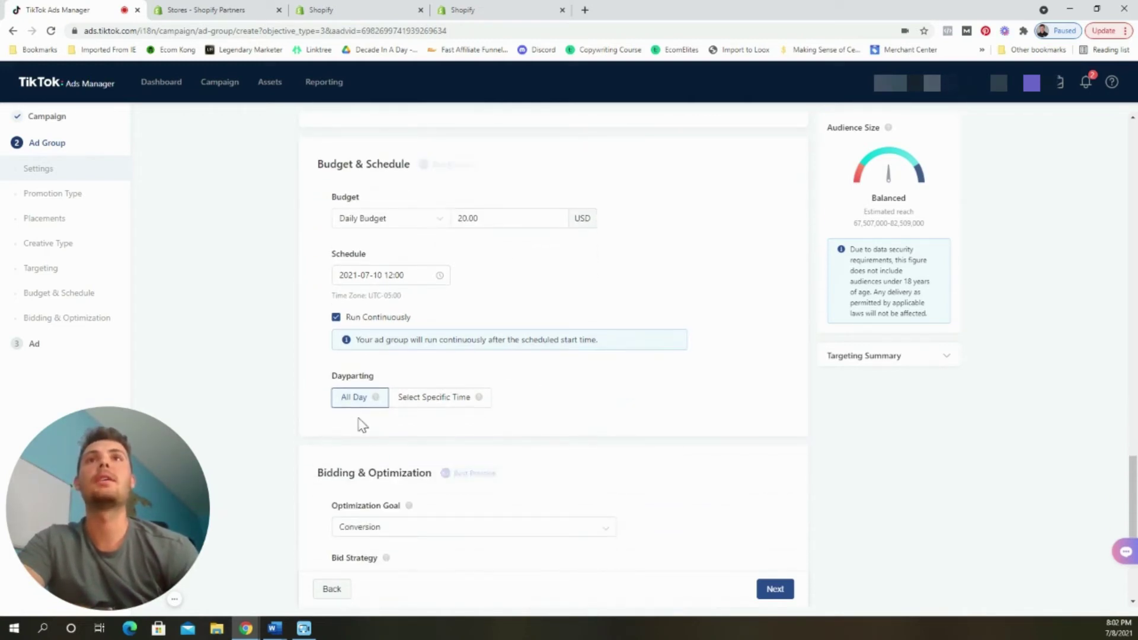
scroll(492, 425, down, 2)
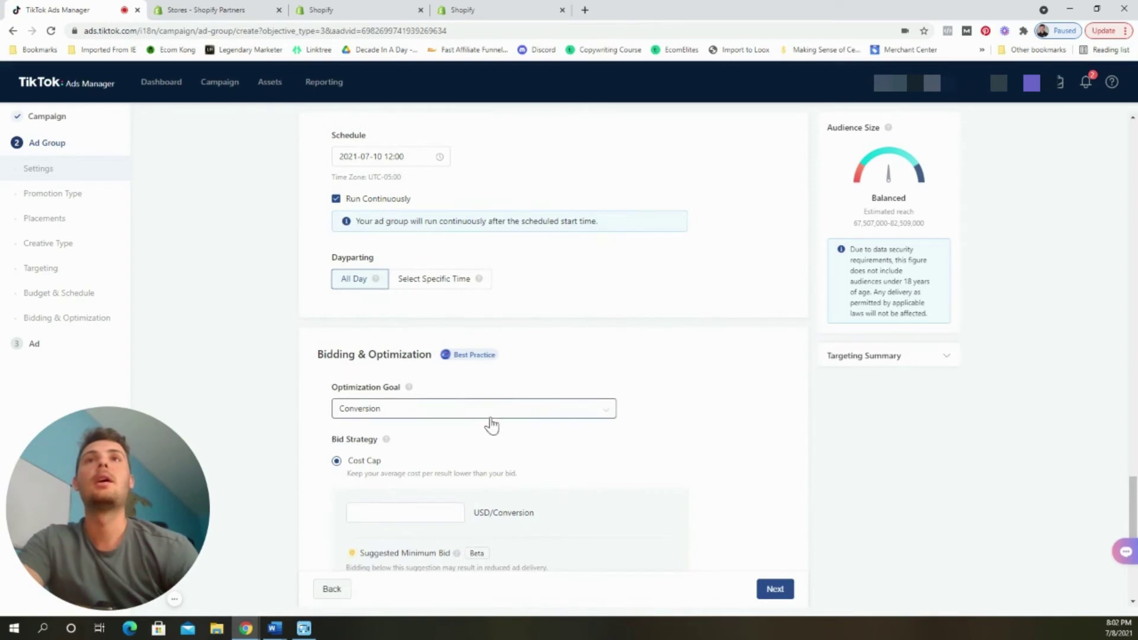
scroll(481, 433, down, 1)
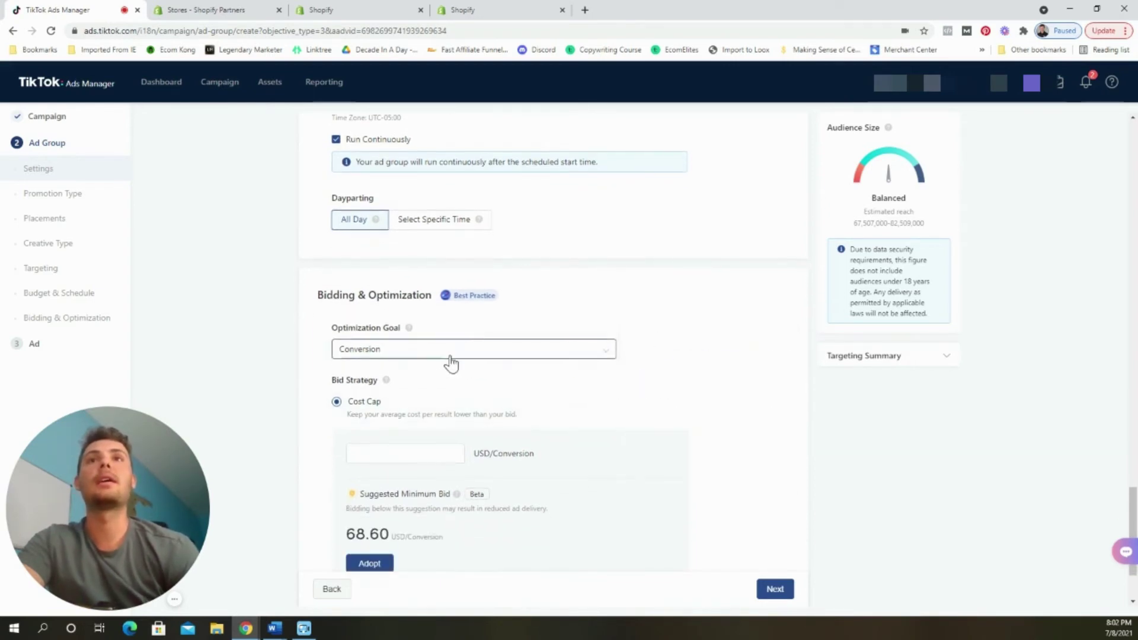
scroll(475, 356, down, 2)
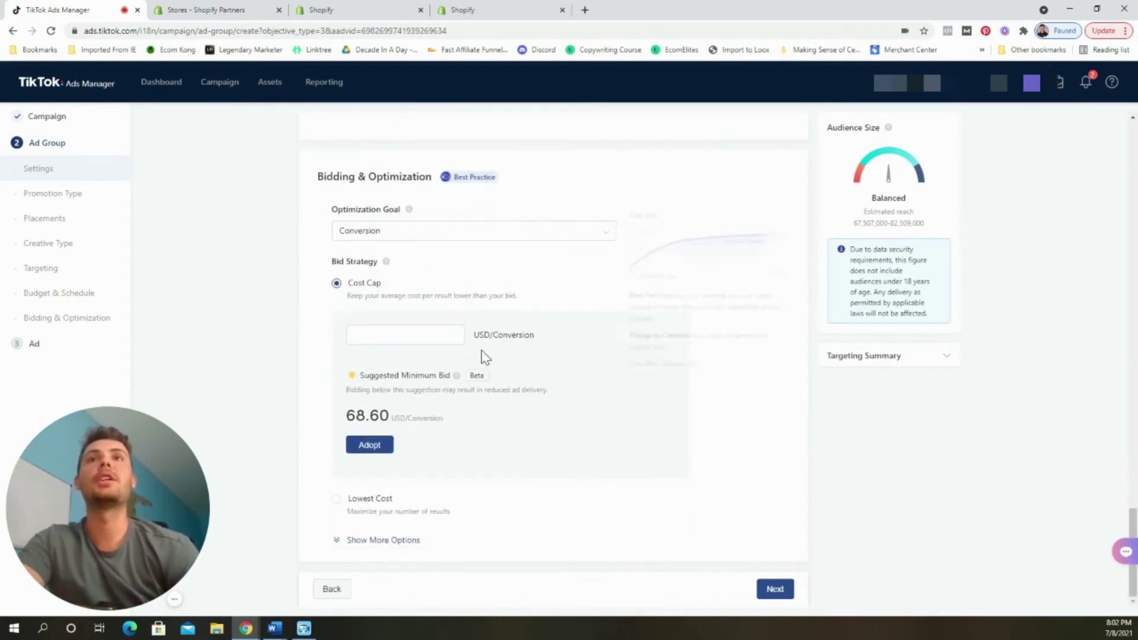
click(375, 505)
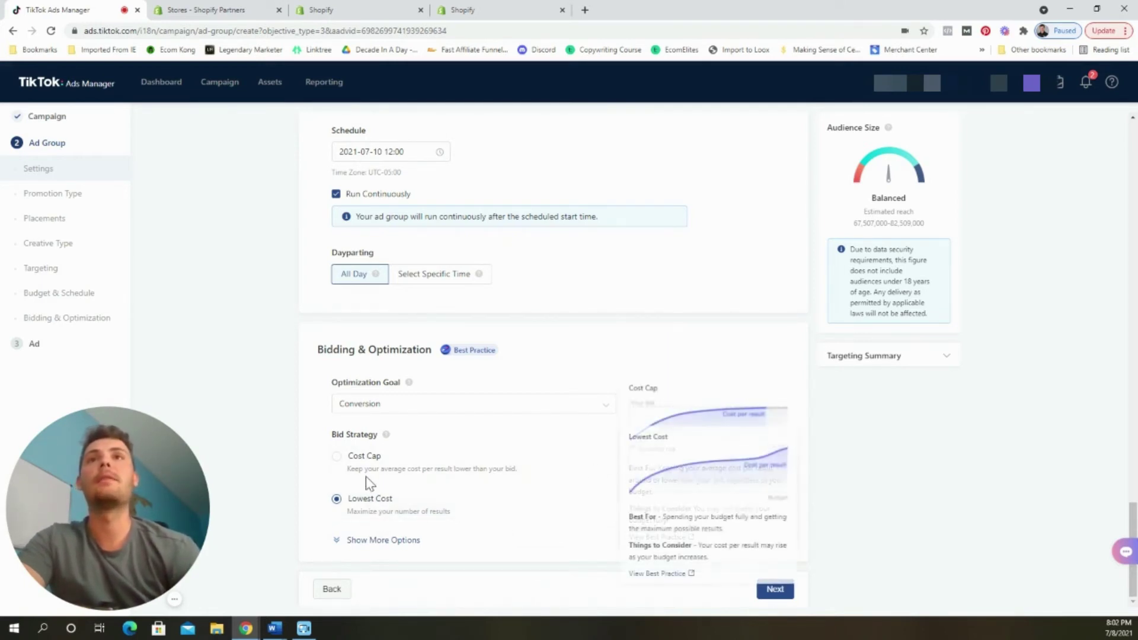
click(362, 458)
scroll(450, 460, down, 1)
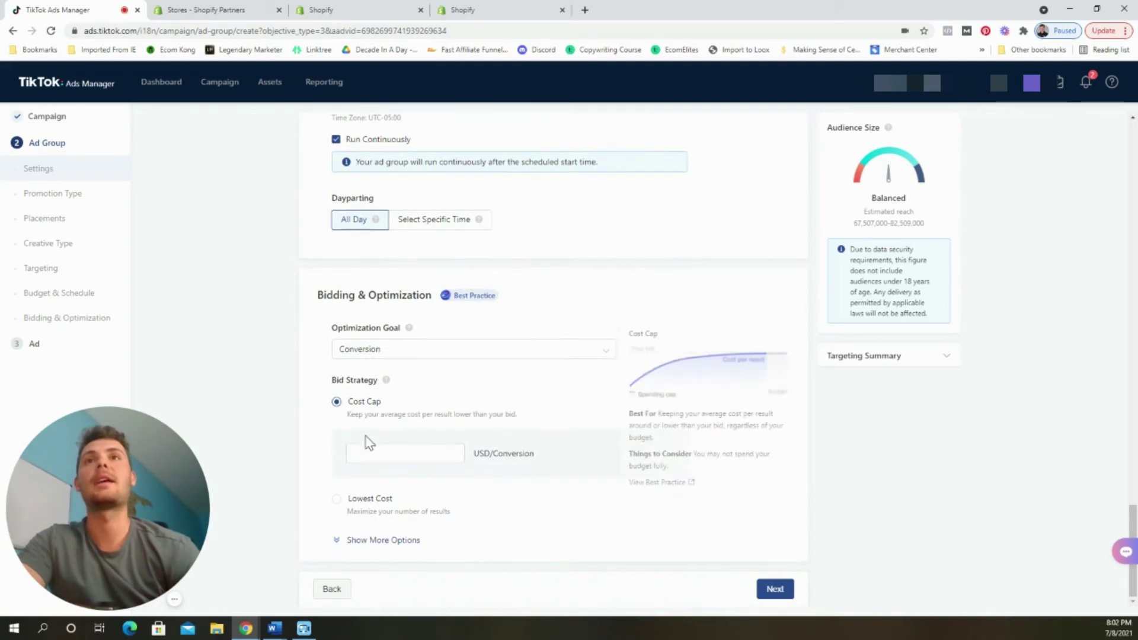
scroll(407, 429, down, 3)
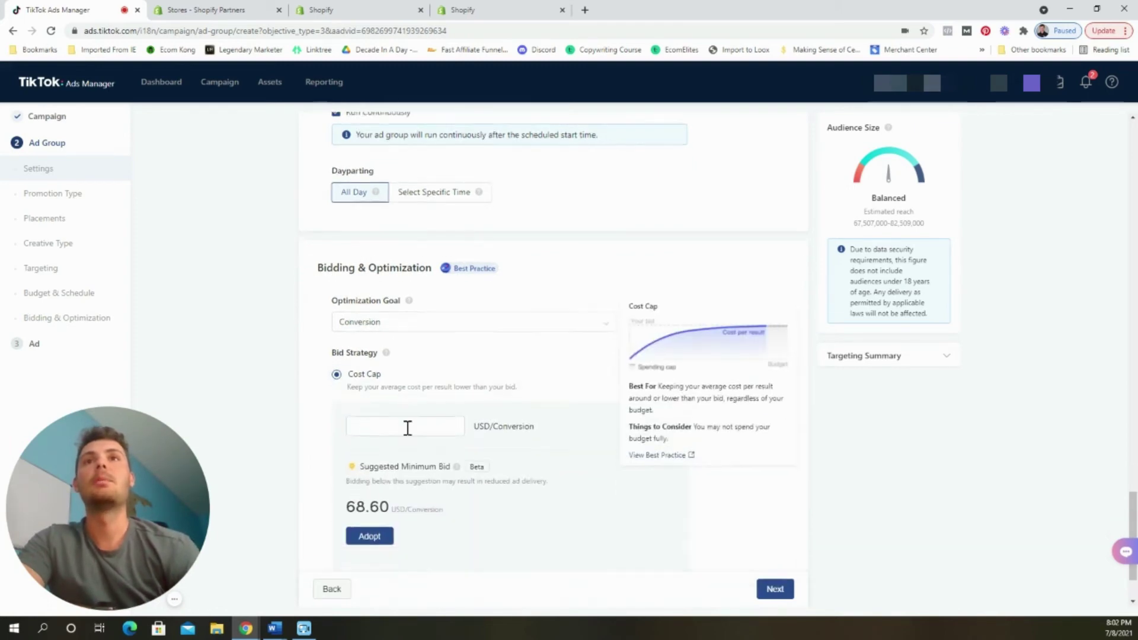
click(386, 500)
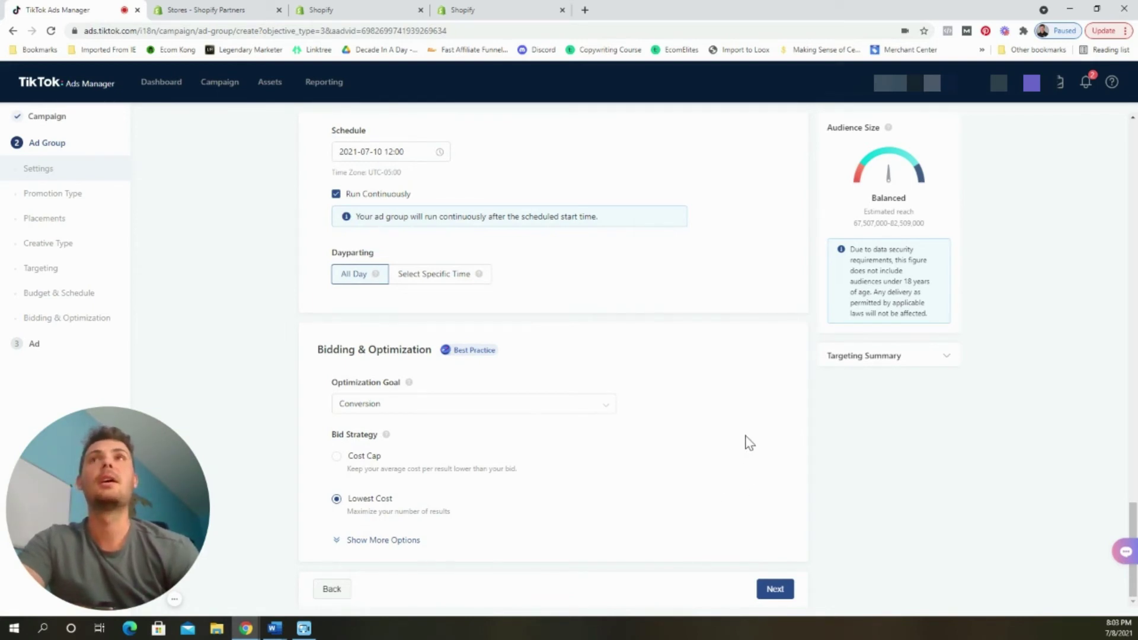
click(776, 590)
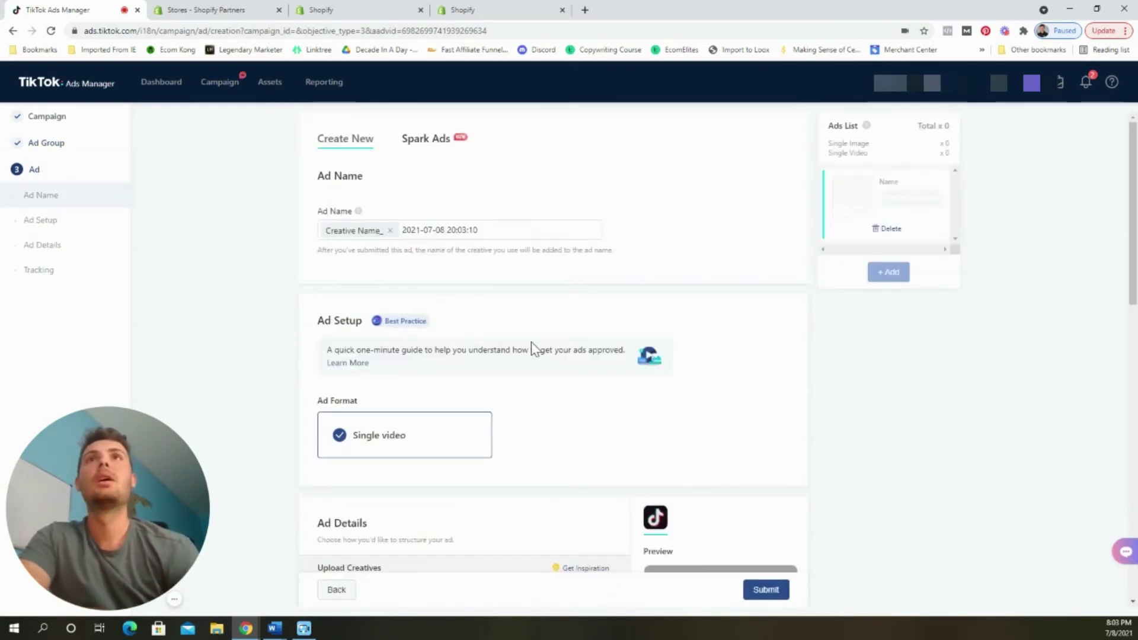
scroll(531, 356, down, 2)
scroll(531, 351, down, 4)
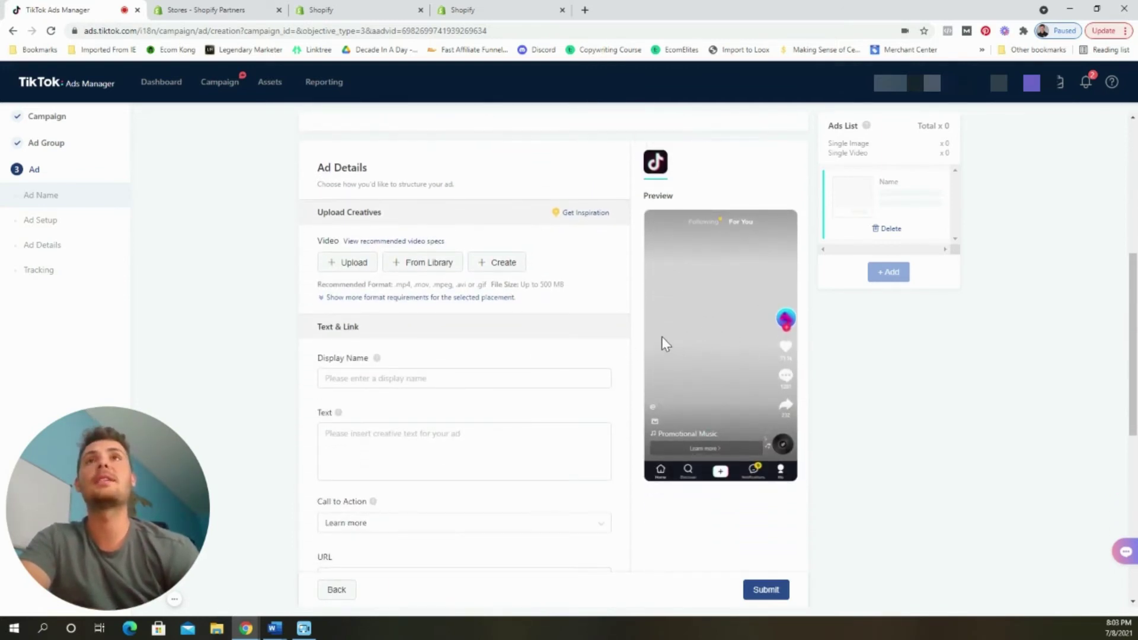
click(340, 273)
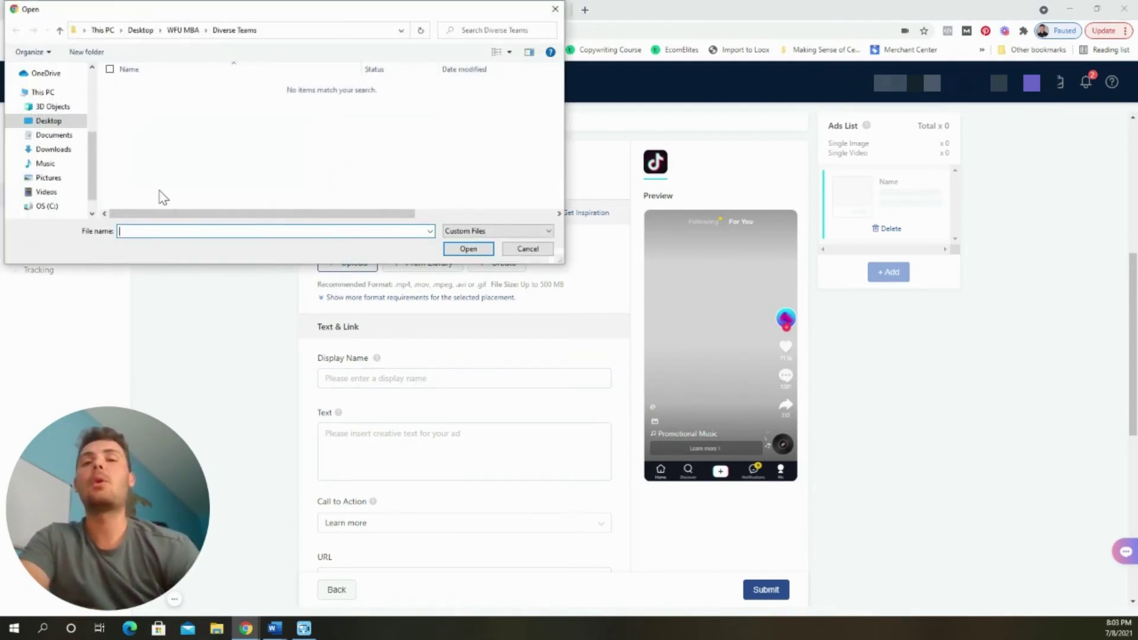
click(53, 150)
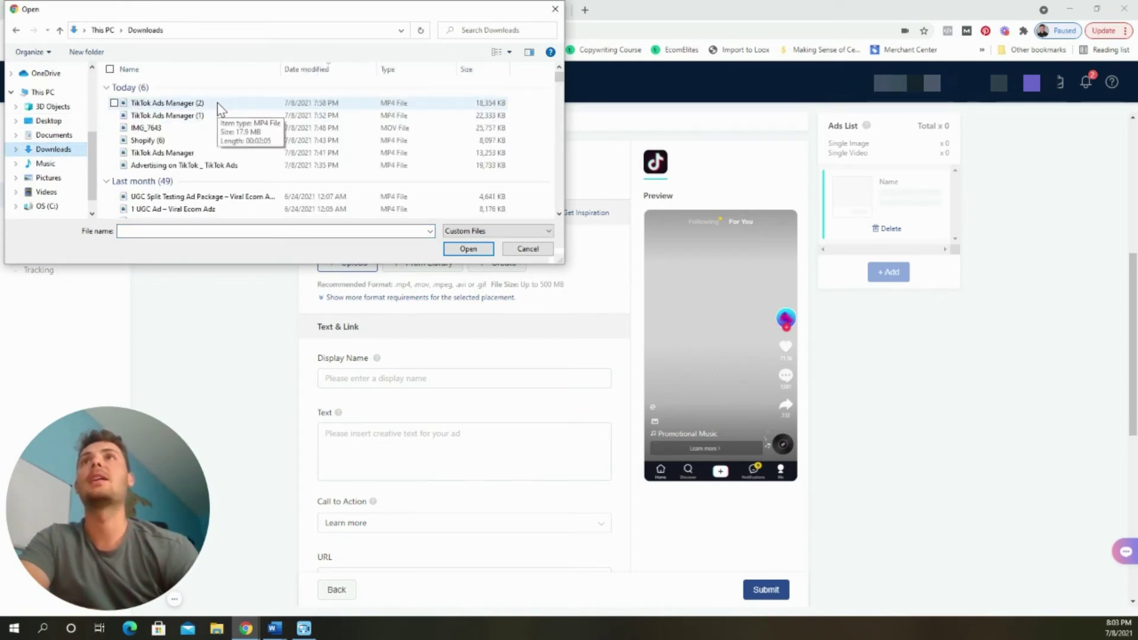
double_click(199, 128)
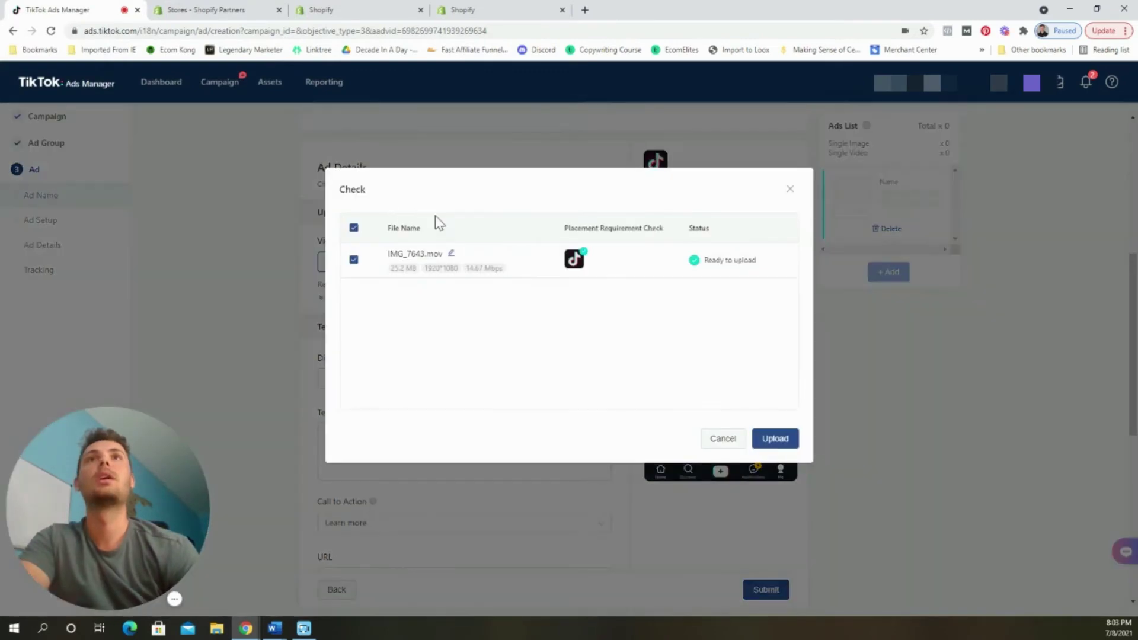
click(772, 443)
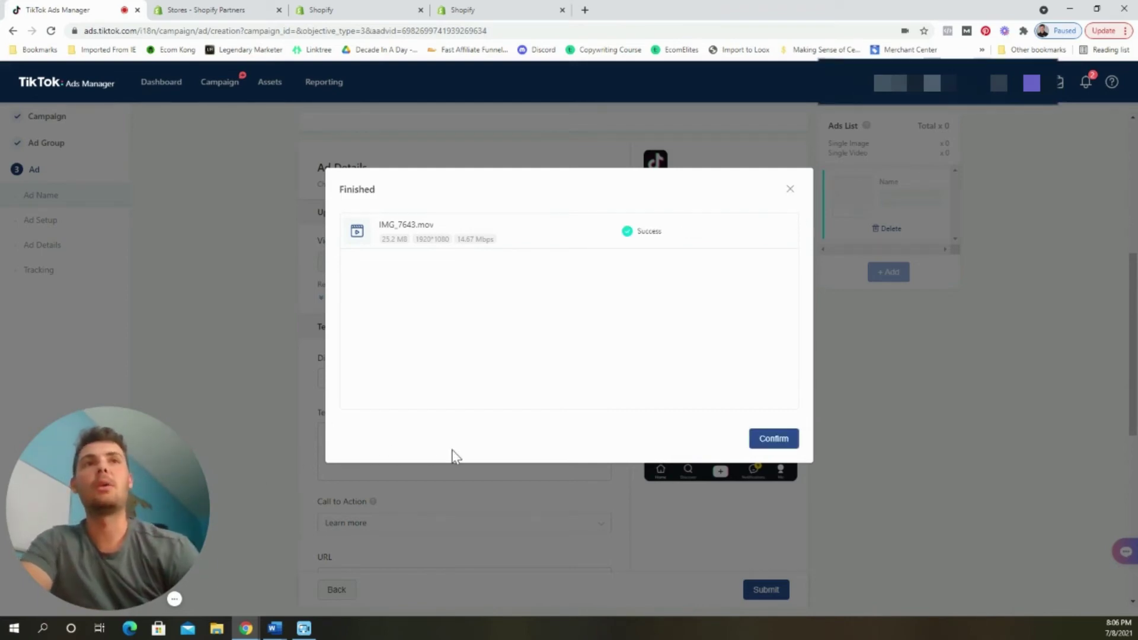
click(774, 439)
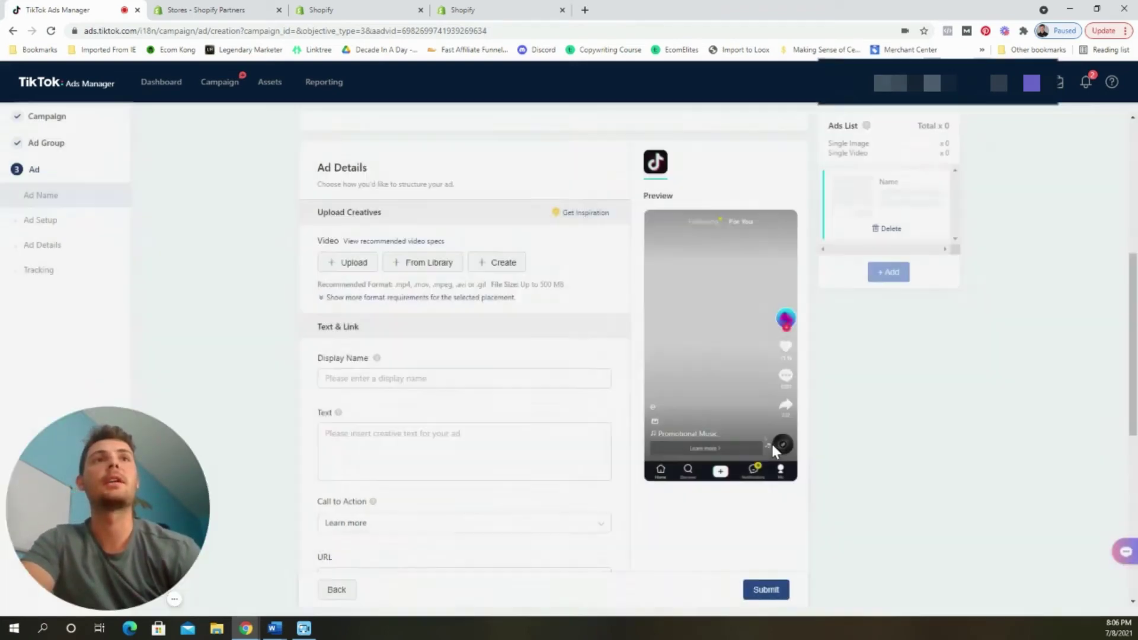
click(437, 274)
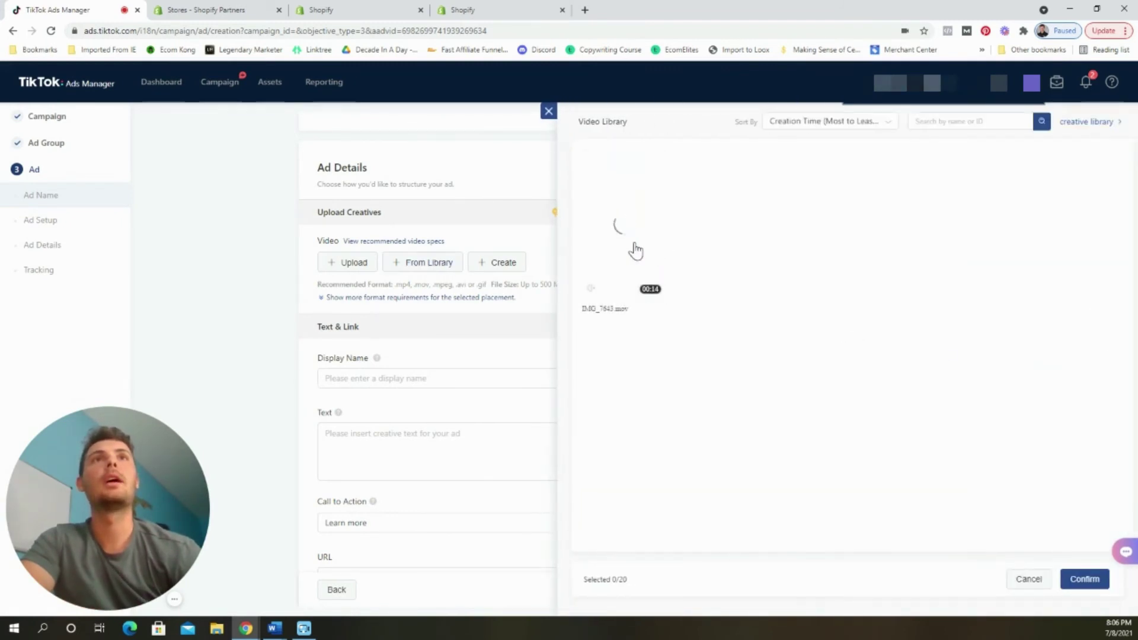
click(1084, 579)
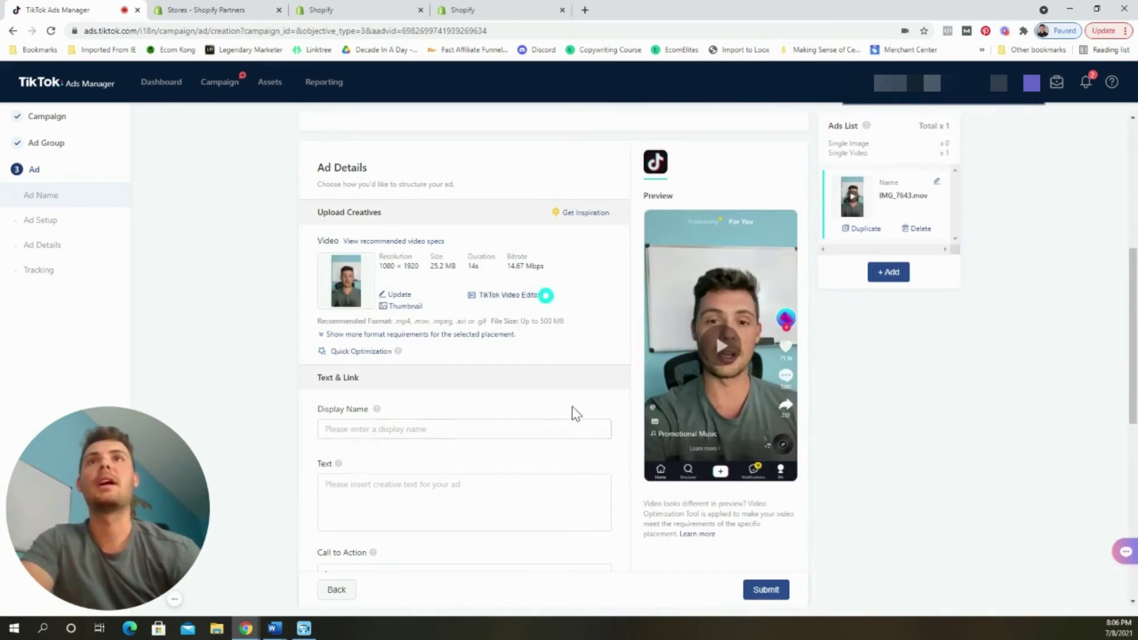
scroll(573, 411, down, 1)
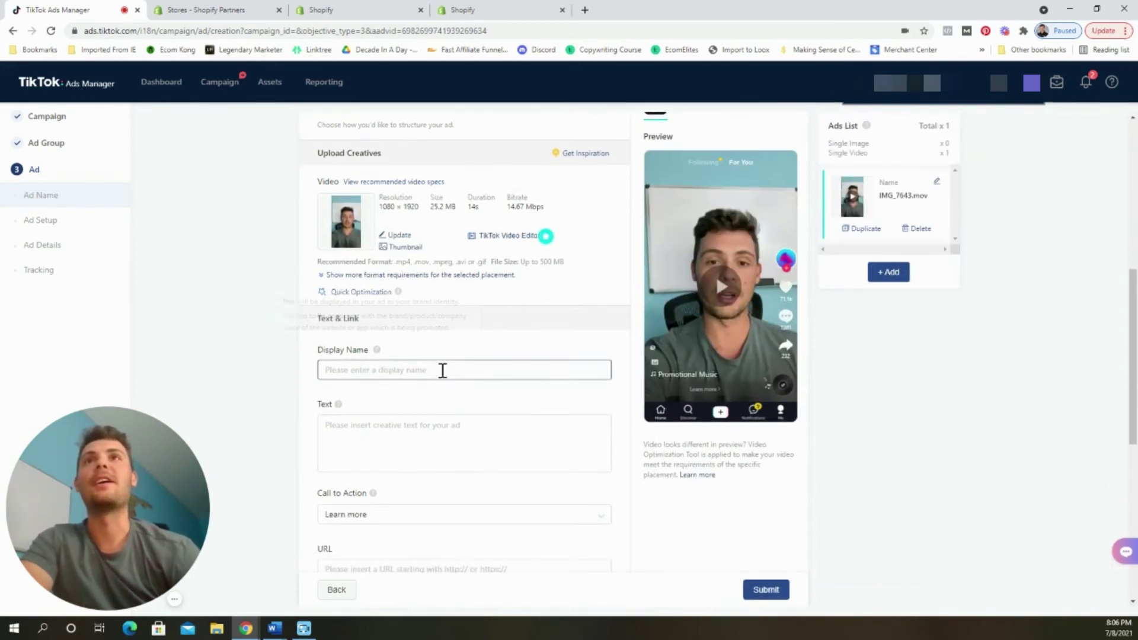
click(439, 371)
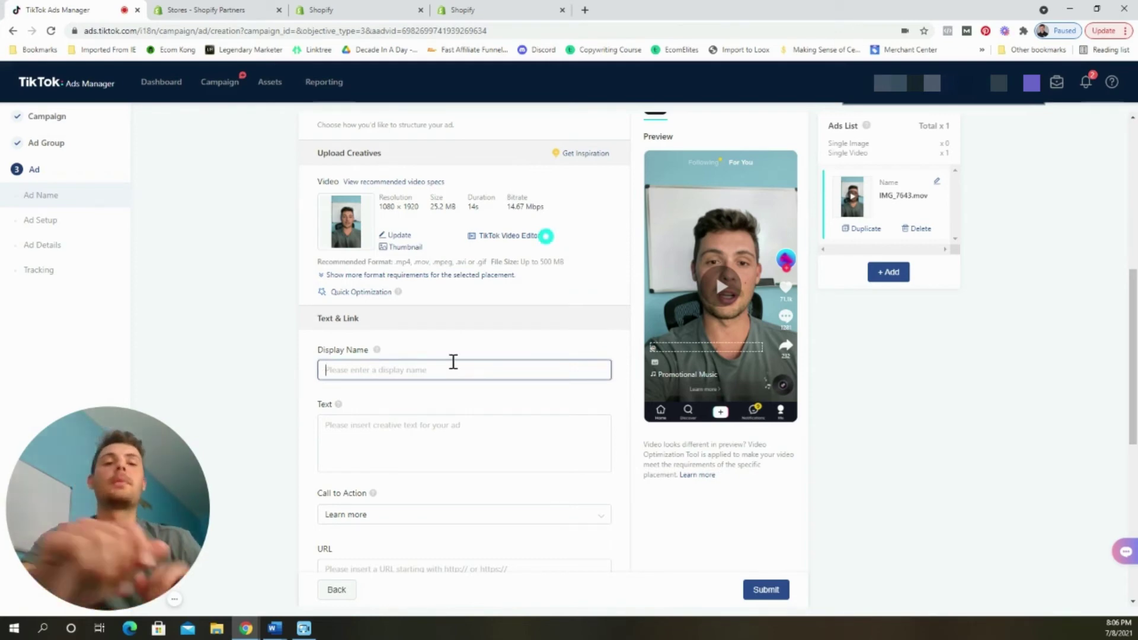
text(Power B)
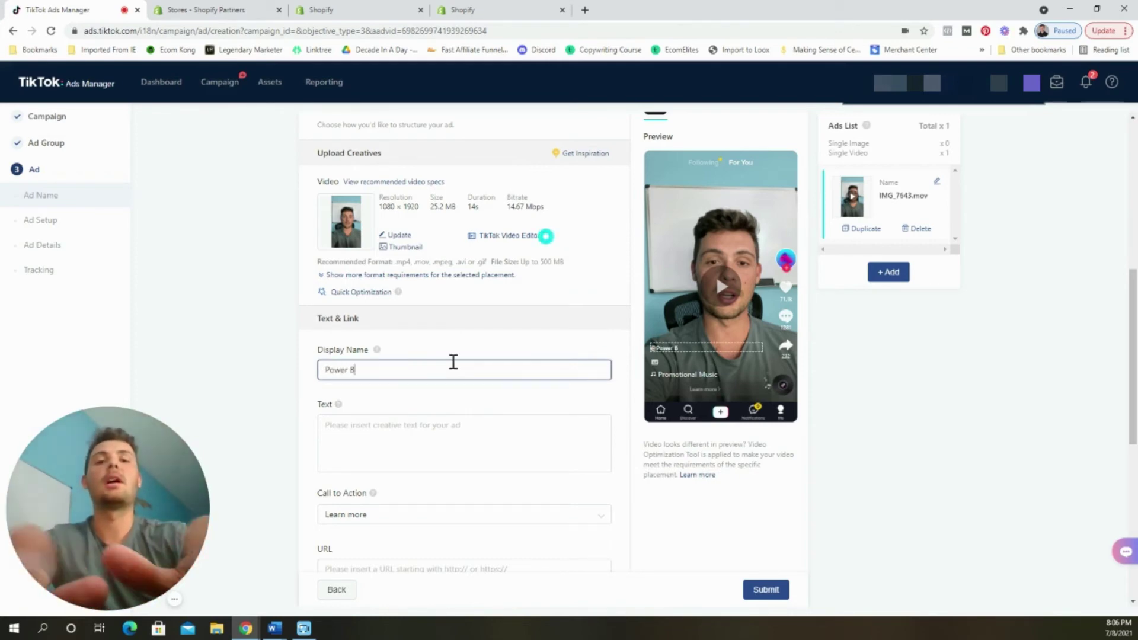
text(rush)
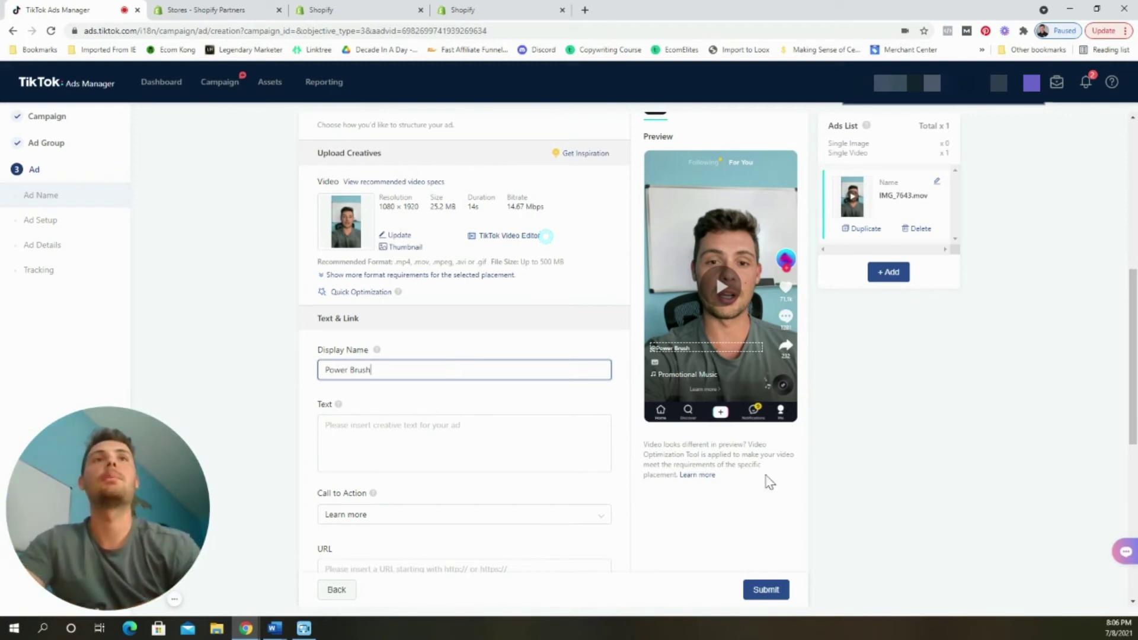
click(874, 482)
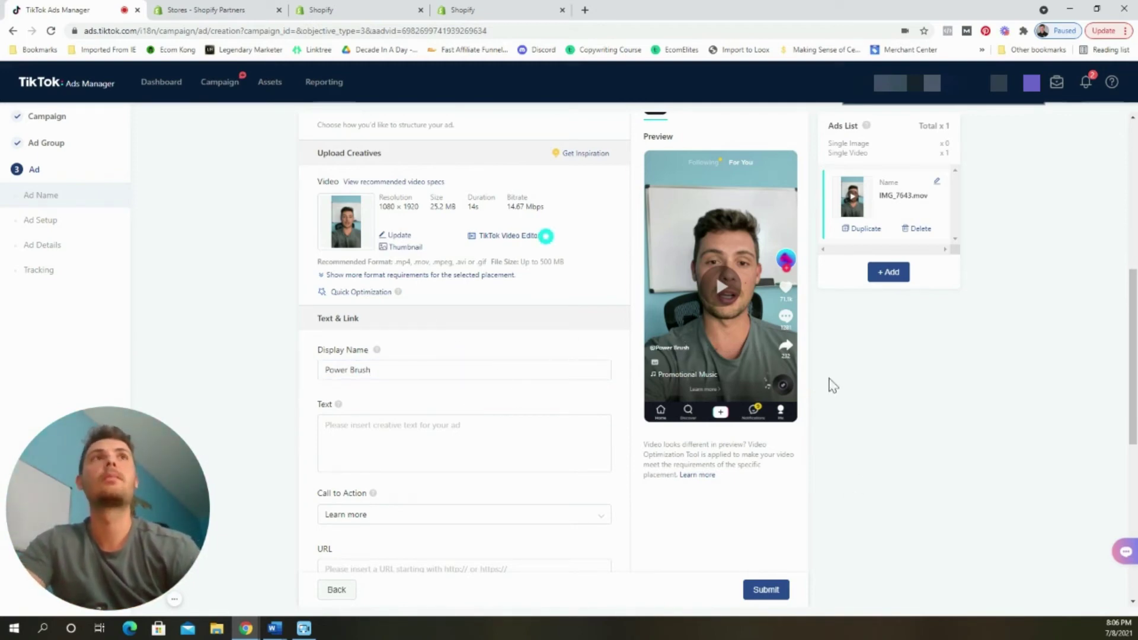
scroll(917, 384, up, 1)
scroll(919, 379, down, 1)
click(459, 443)
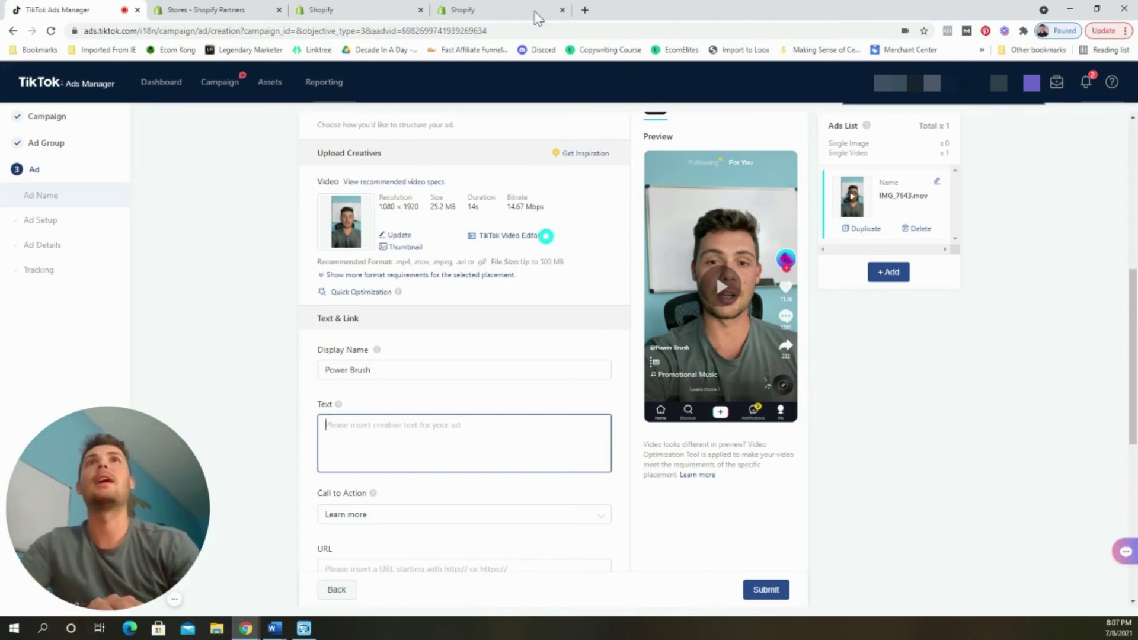
click(460, 9)
click(382, 9)
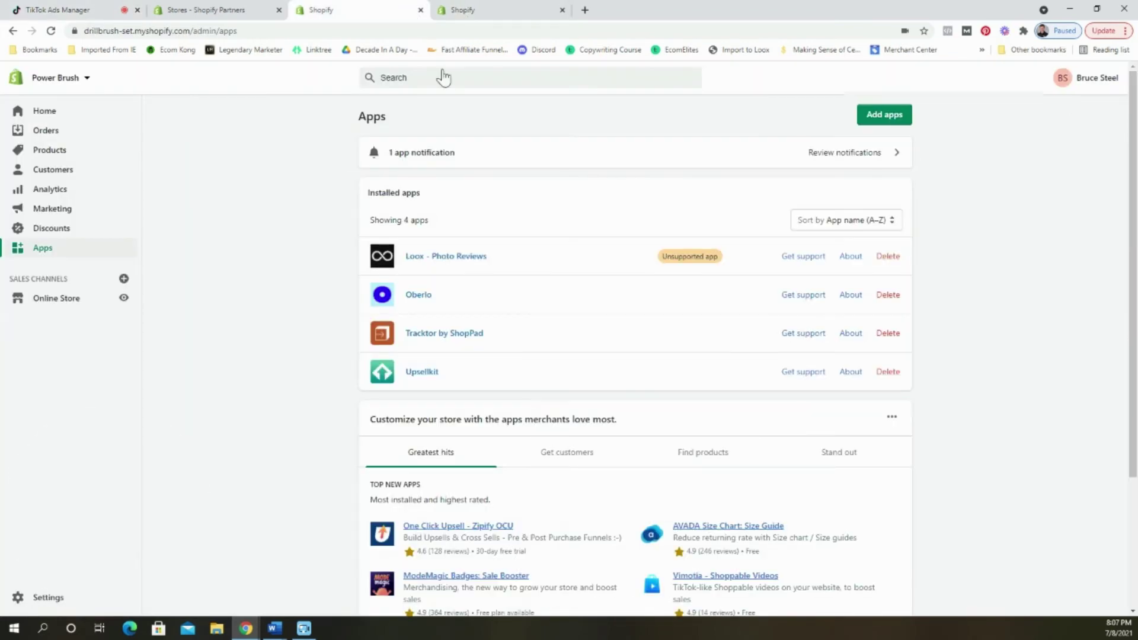
click(64, 153)
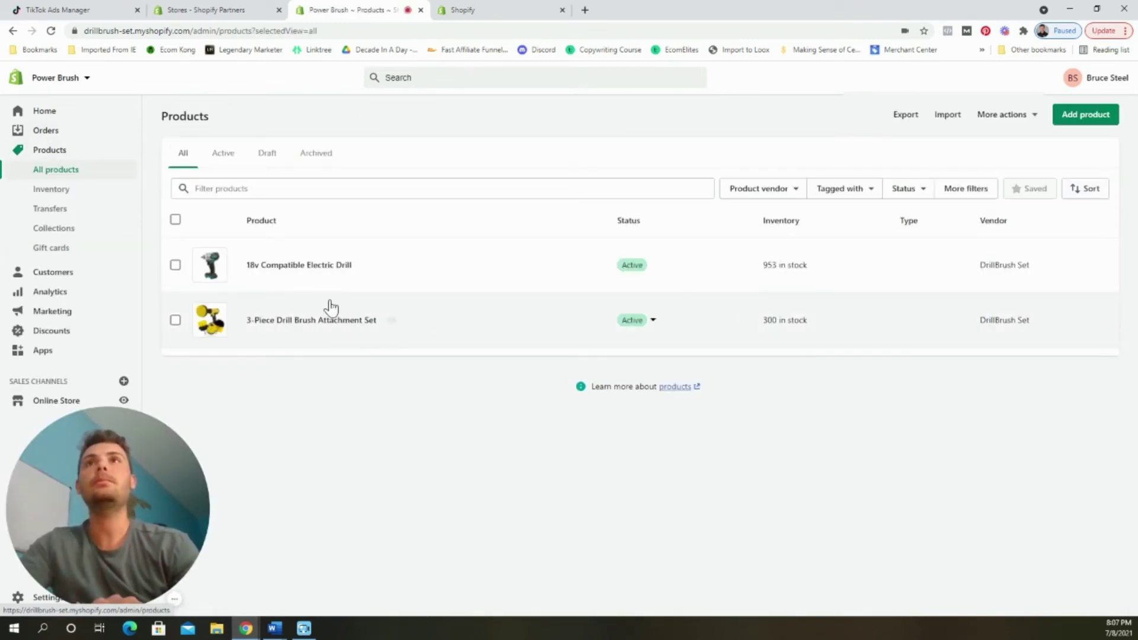
click(339, 321)
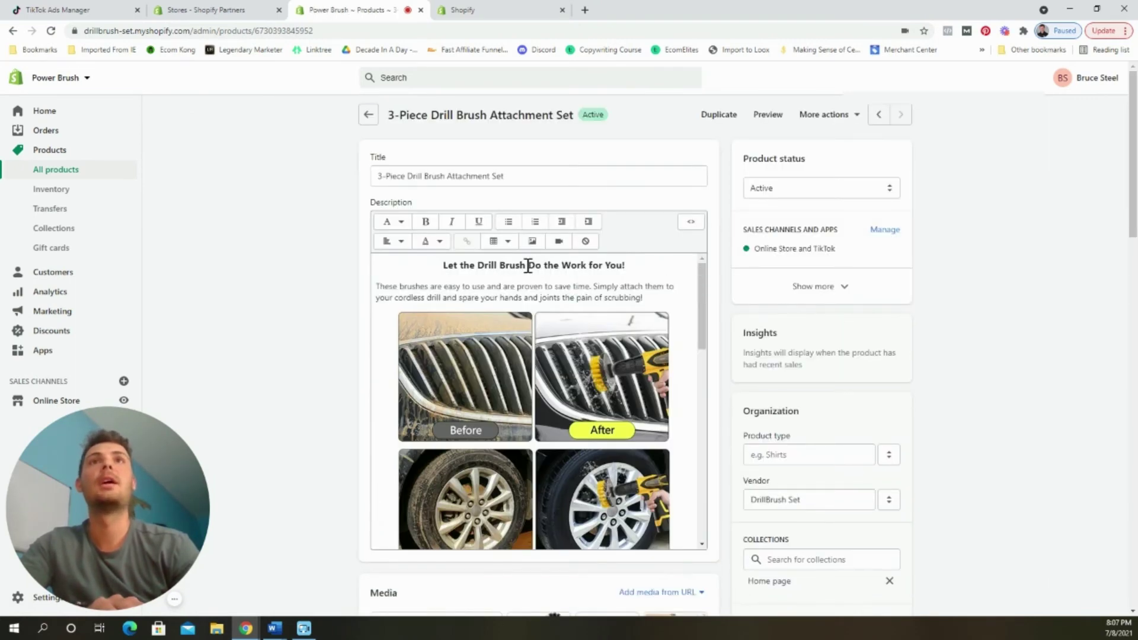
click(65, 10)
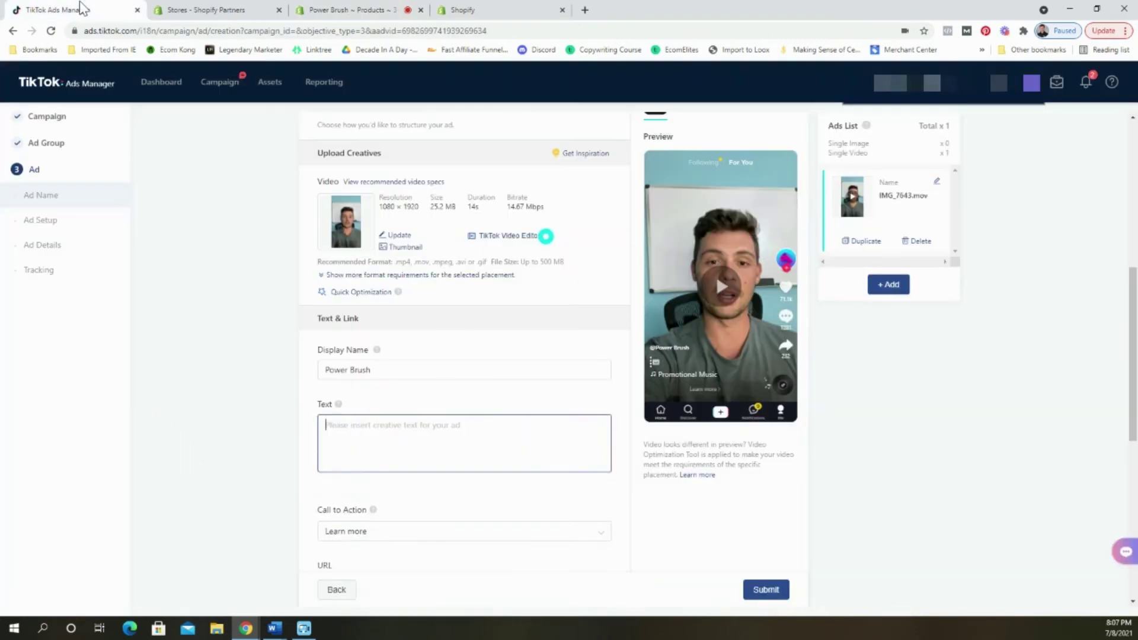
click(441, 427)
text(L)
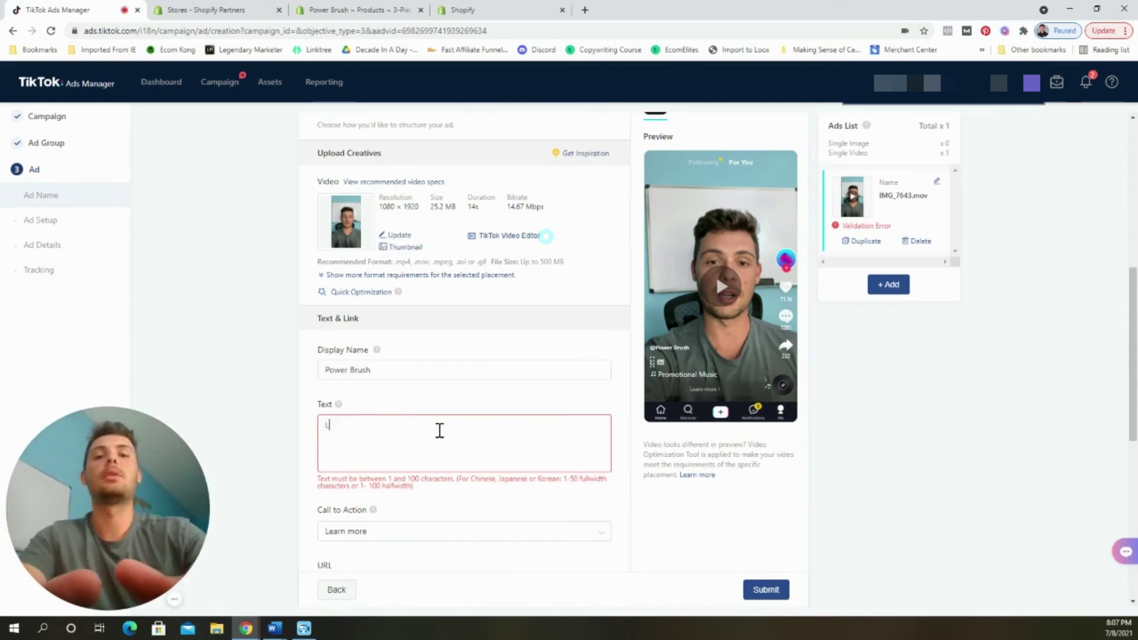
text(et's go)
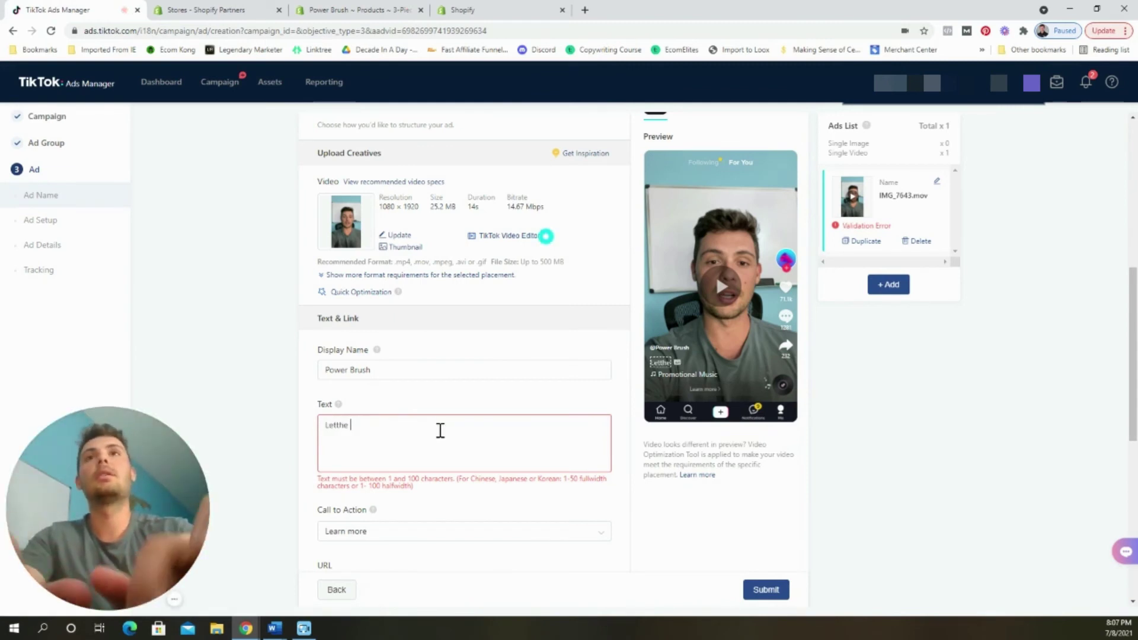
key(BackSpace)
key(BackSpace)
key(BackSpace)
key(BackSpace)
key(BackSpace)
text(the d)
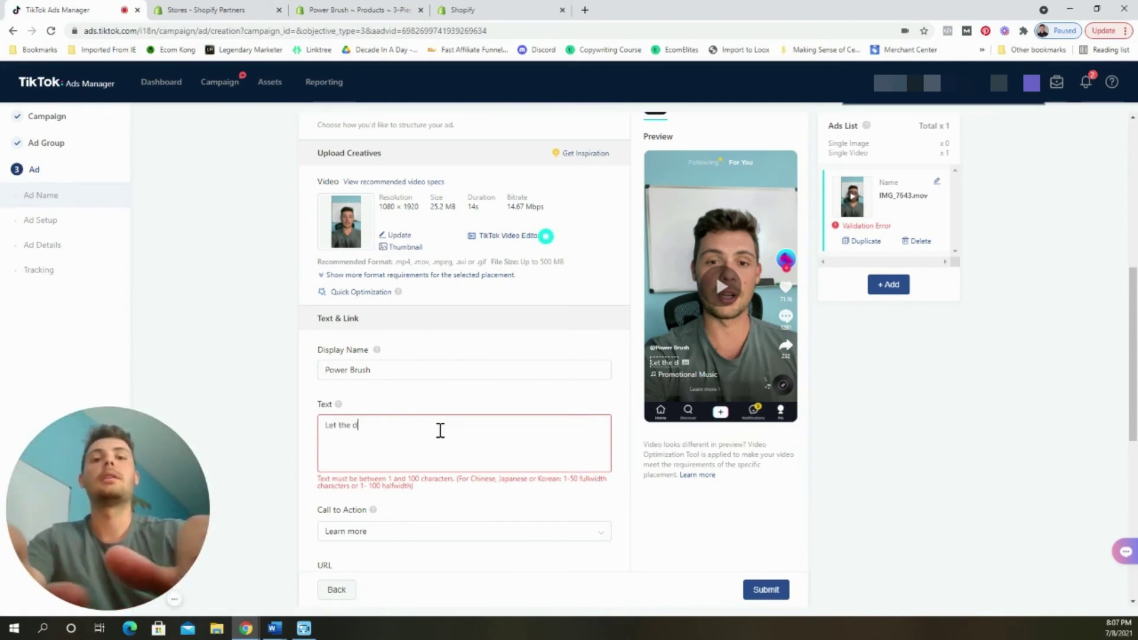
text(rill brush)
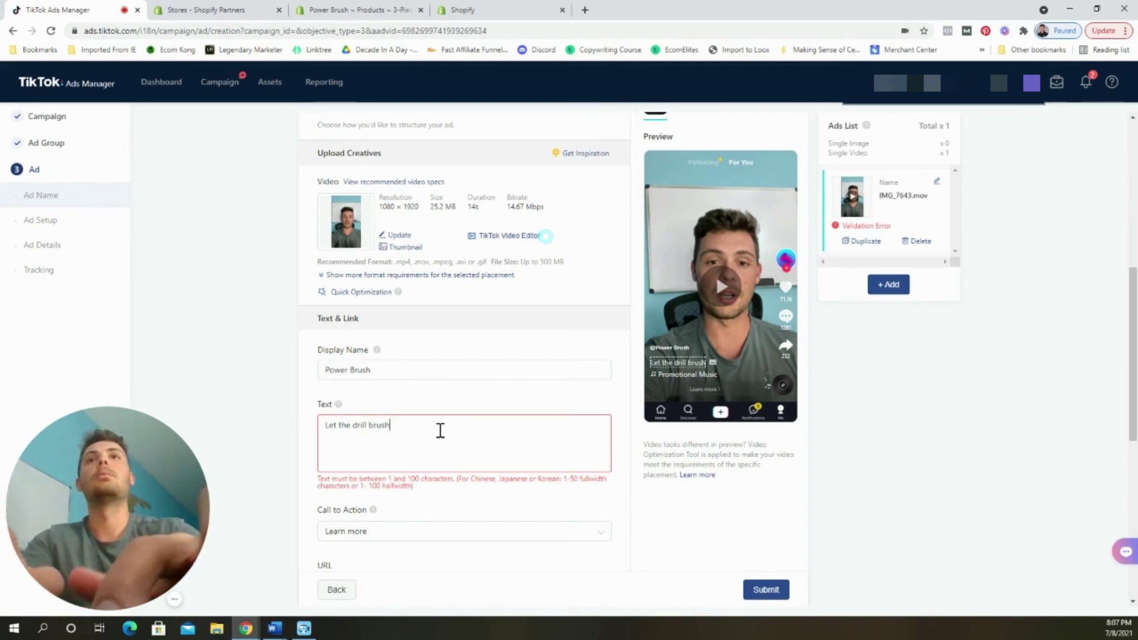
text( set do the )
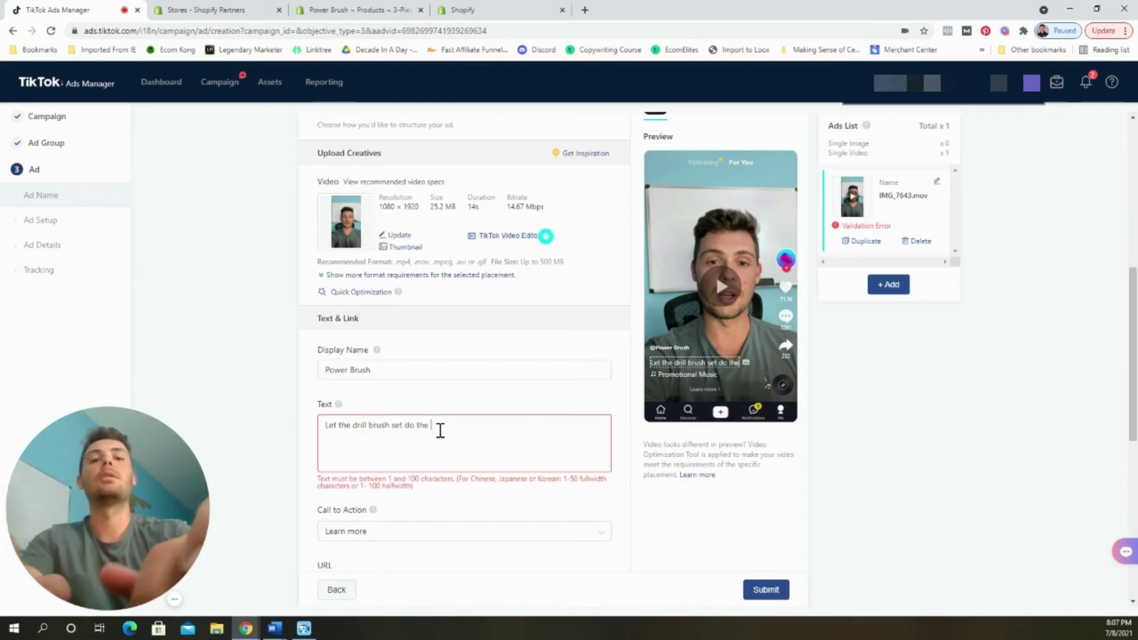
text(work for you!)
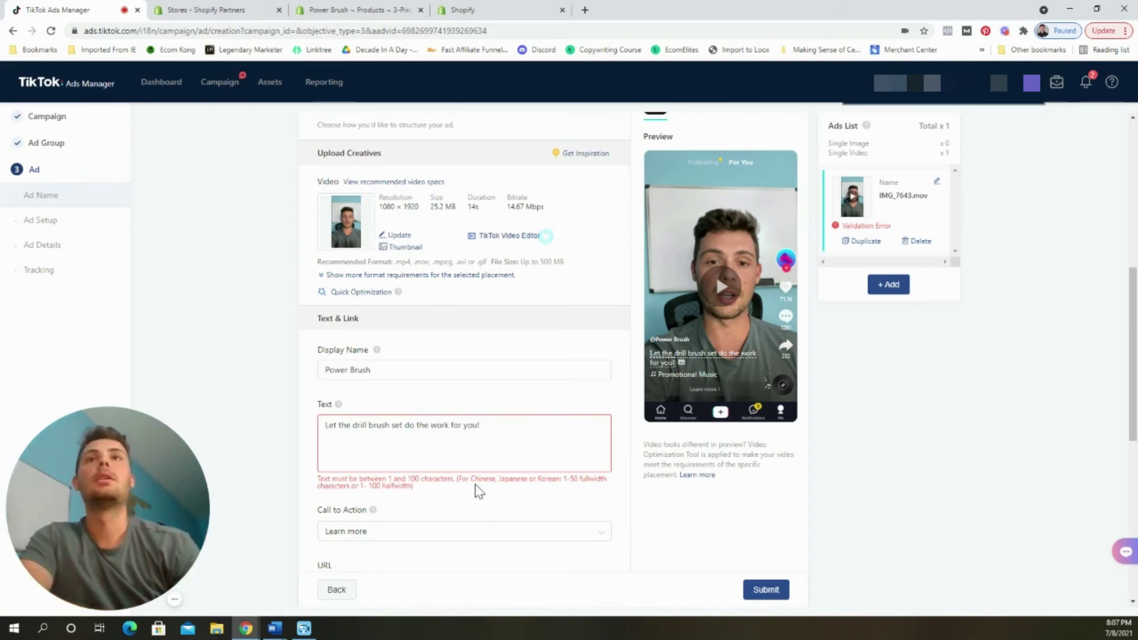
click(464, 504)
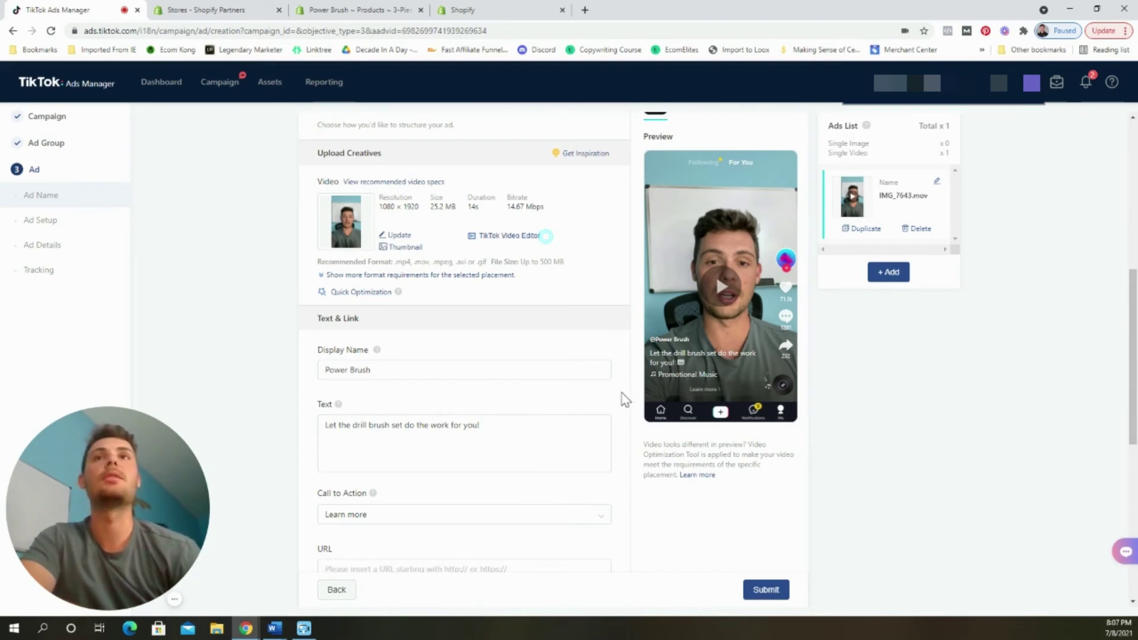
scroll(508, 445, down, 3)
scroll(532, 389, up, 1)
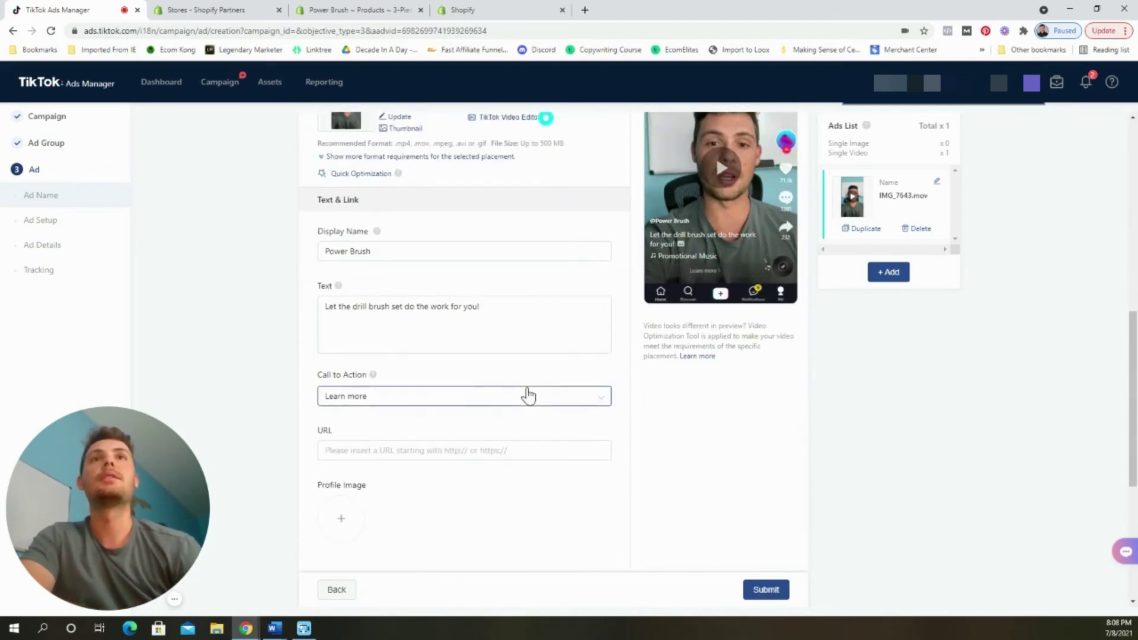
click(528, 396)
click(421, 462)
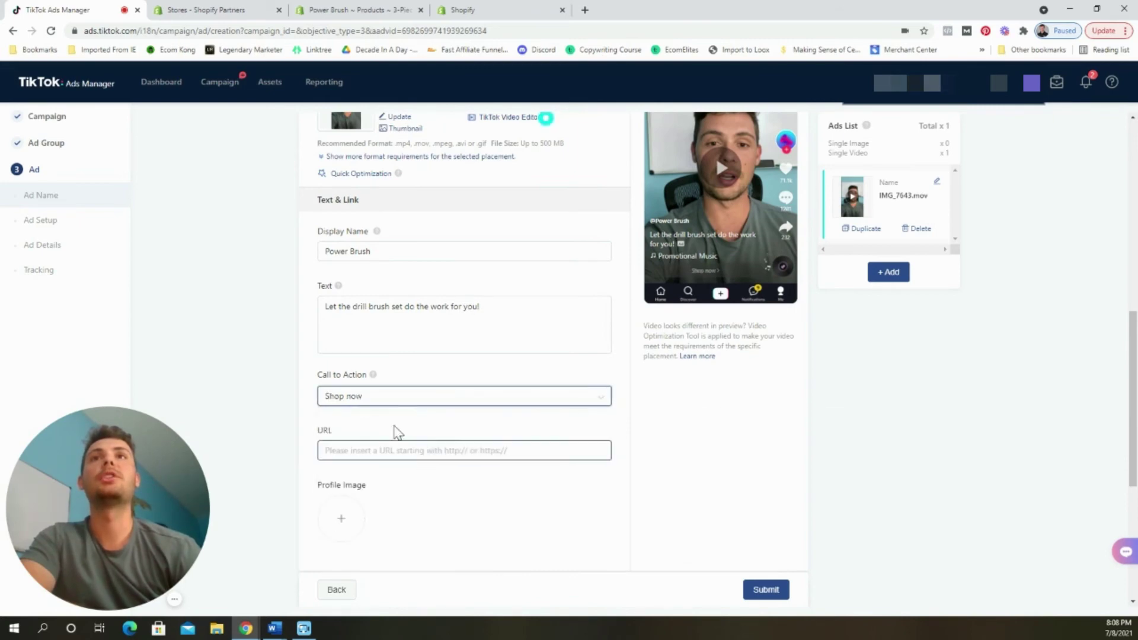
click(447, 452)
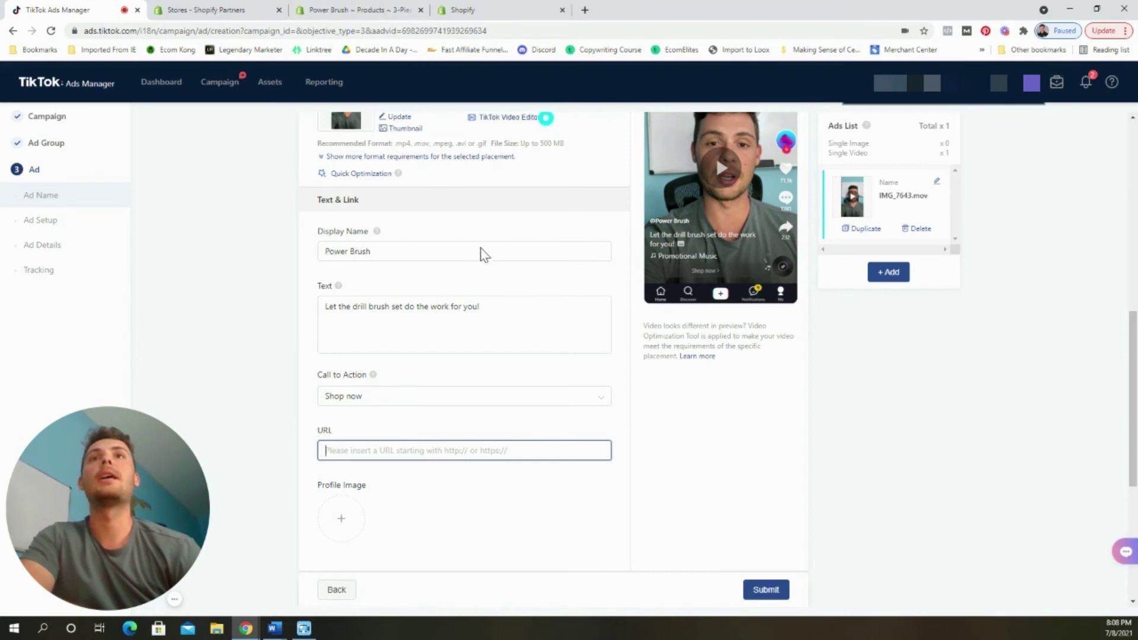
click(456, 12)
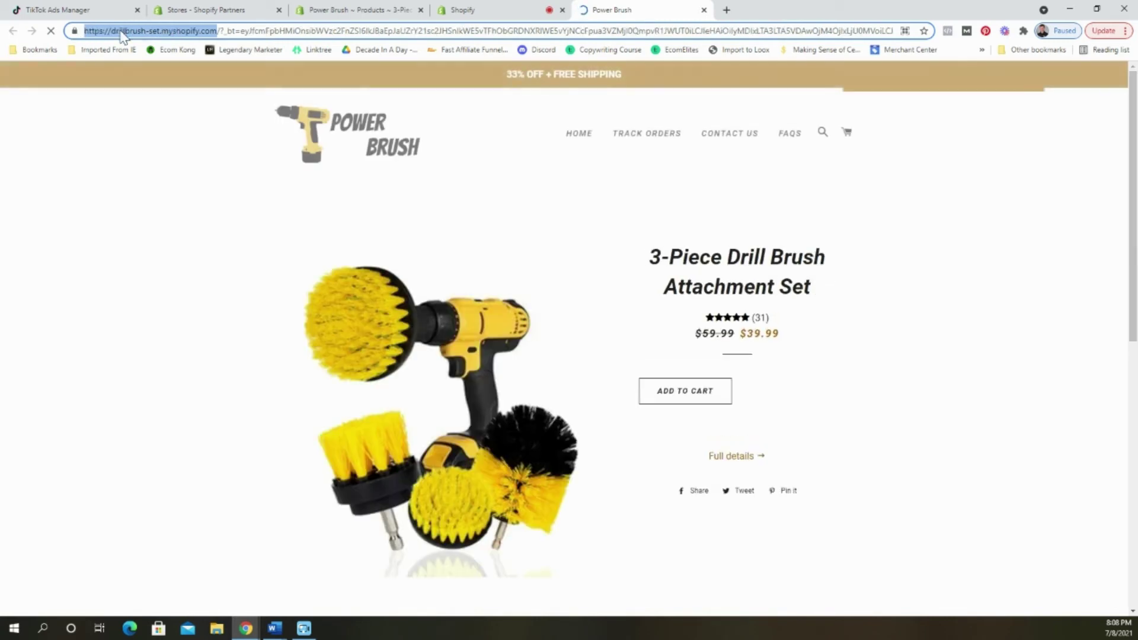
click(468, 9)
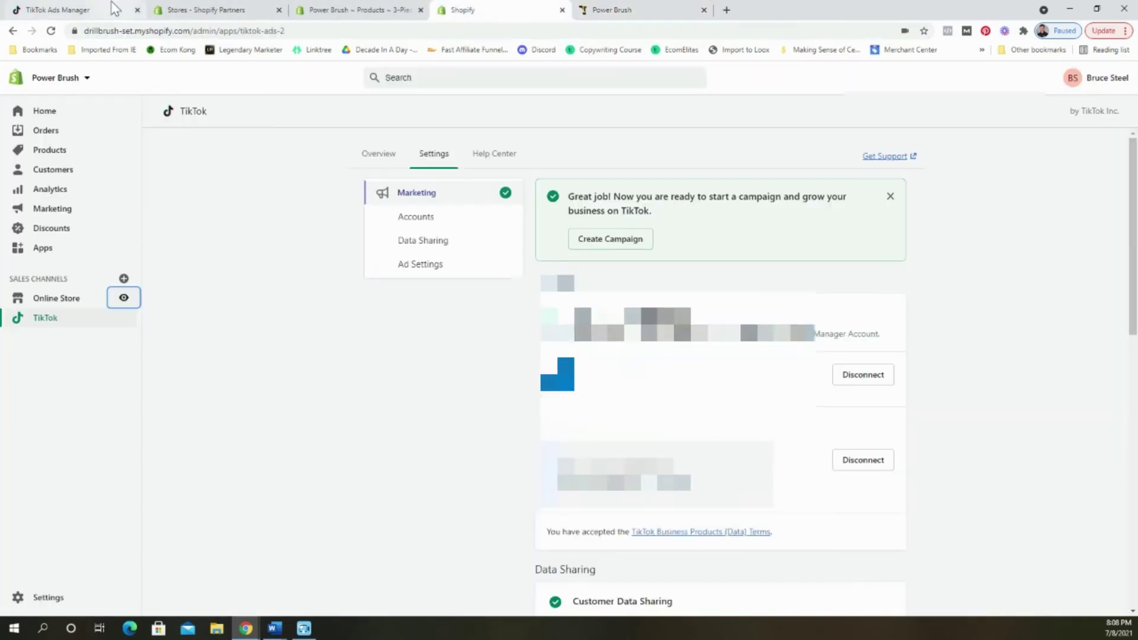
click(89, 10)
text(https://drillbrush-set.myshopify.com/)
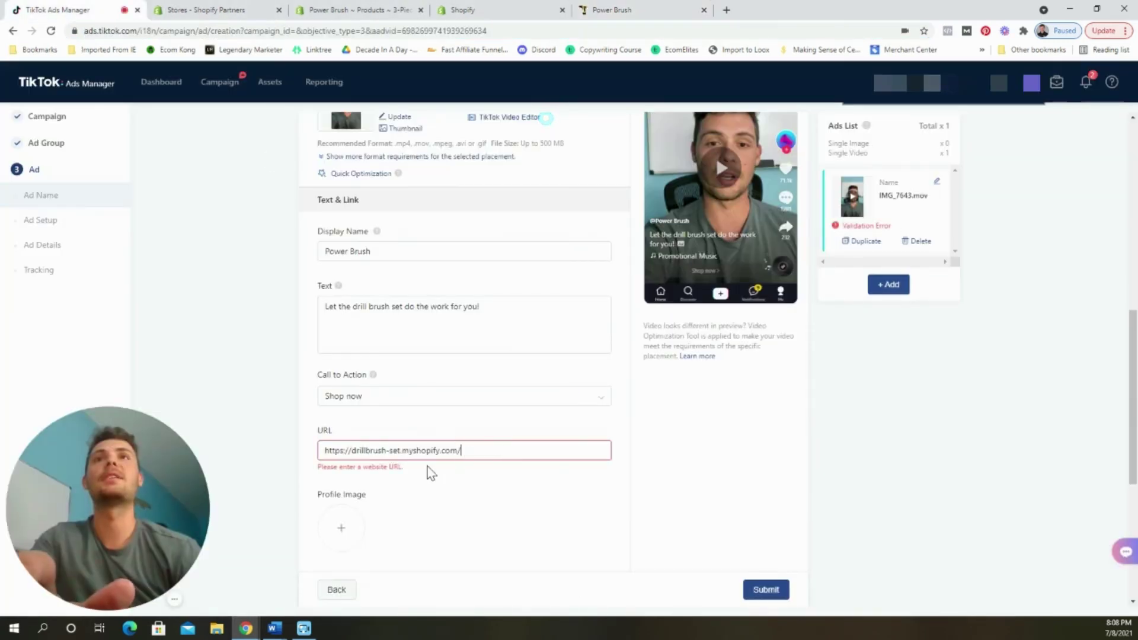
click(670, 469)
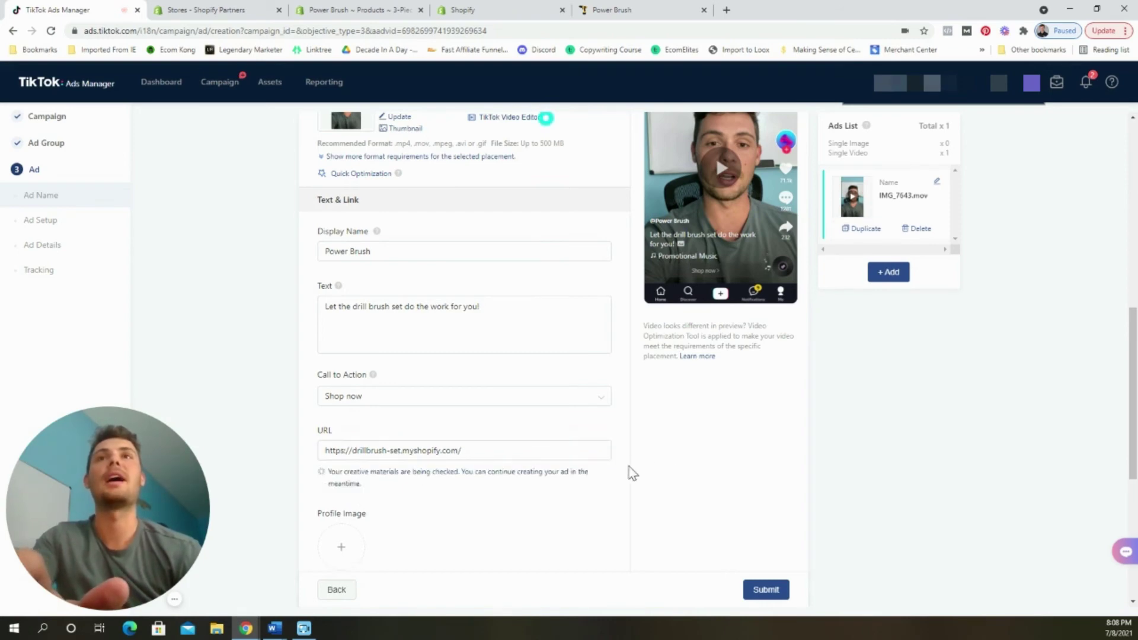
scroll(411, 432, down, 1)
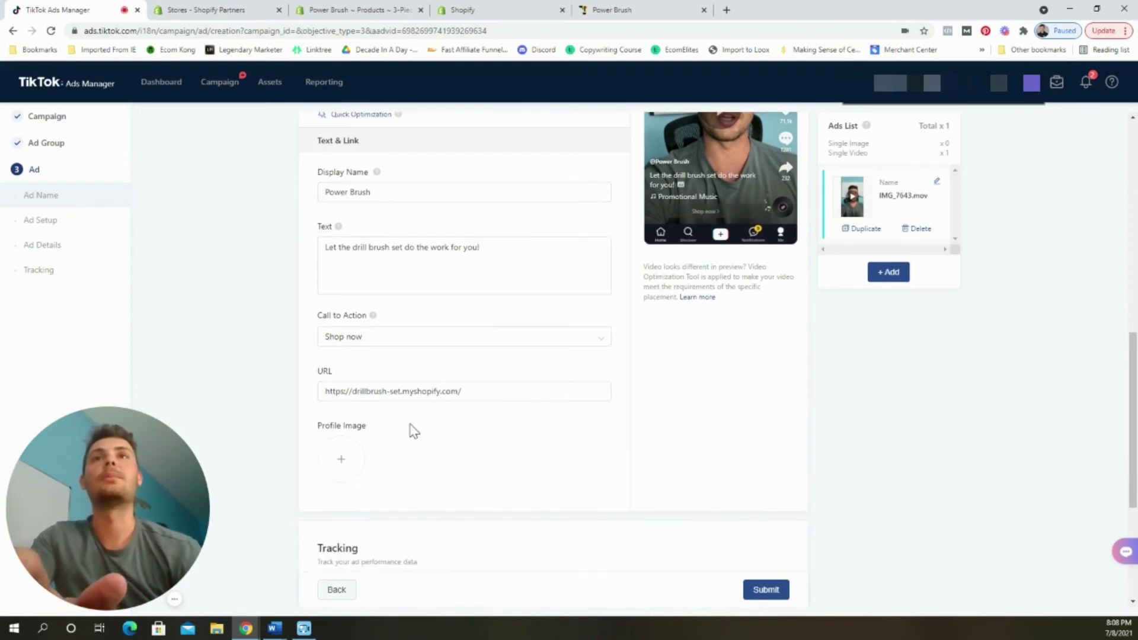
scroll(492, 442, up, 2)
scroll(415, 492, down, 3)
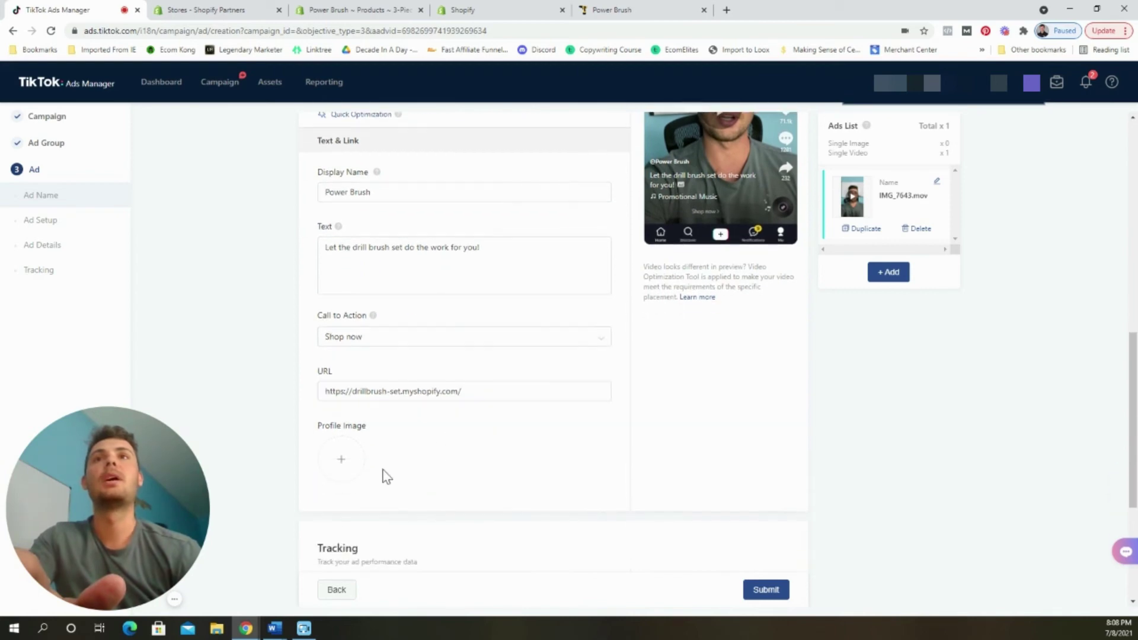
scroll(747, 314, up, 3)
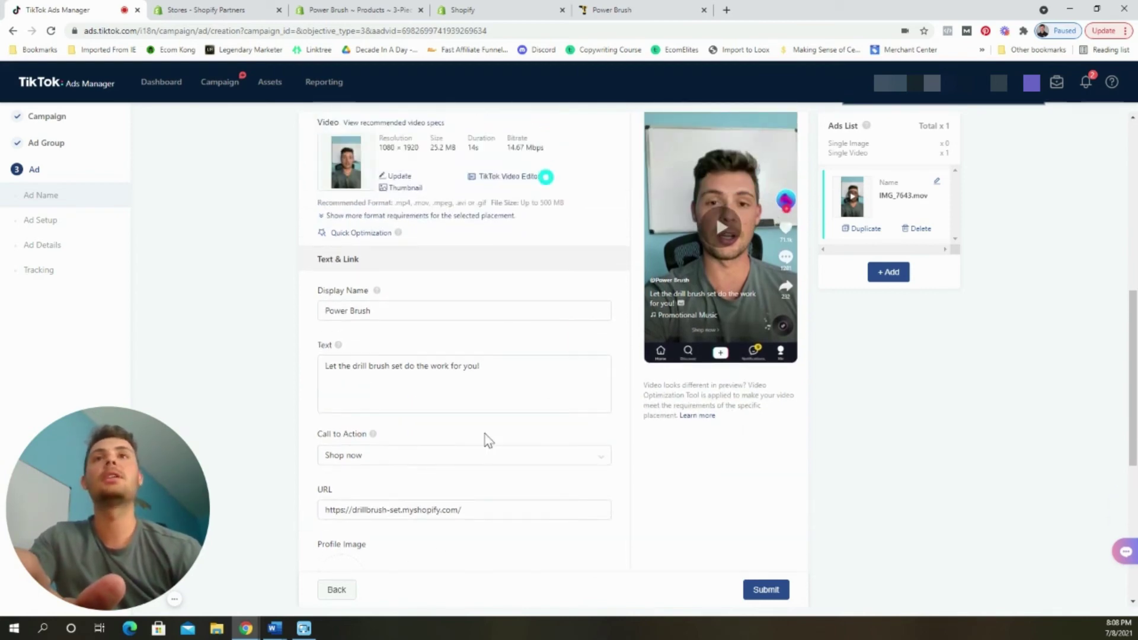
scroll(488, 440, down, 2)
click(350, 459)
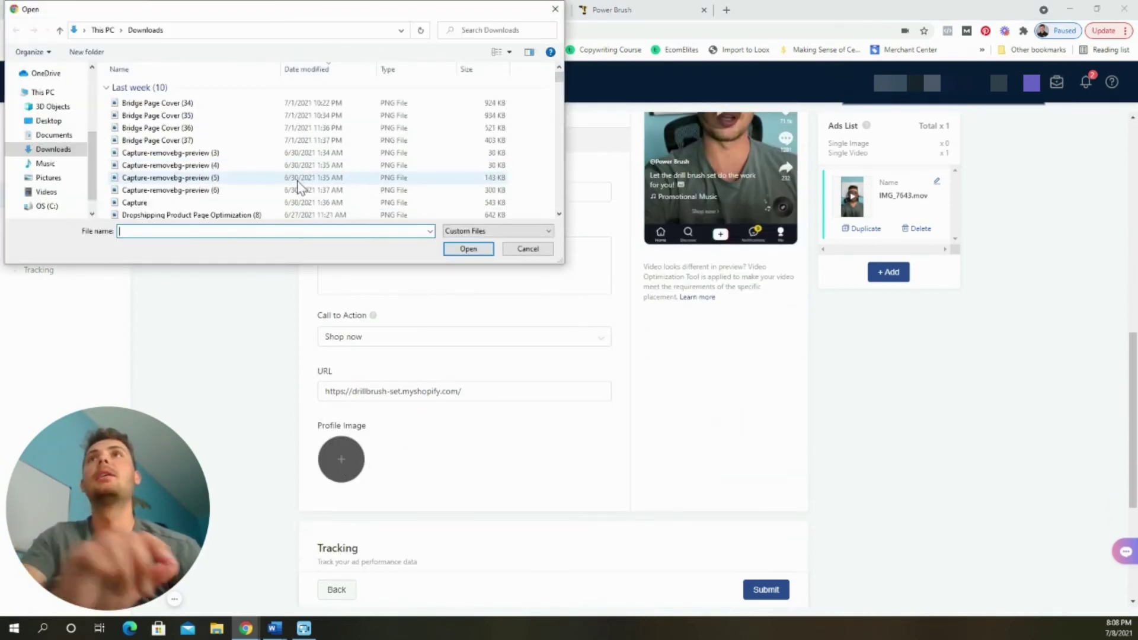
double_click(207, 105)
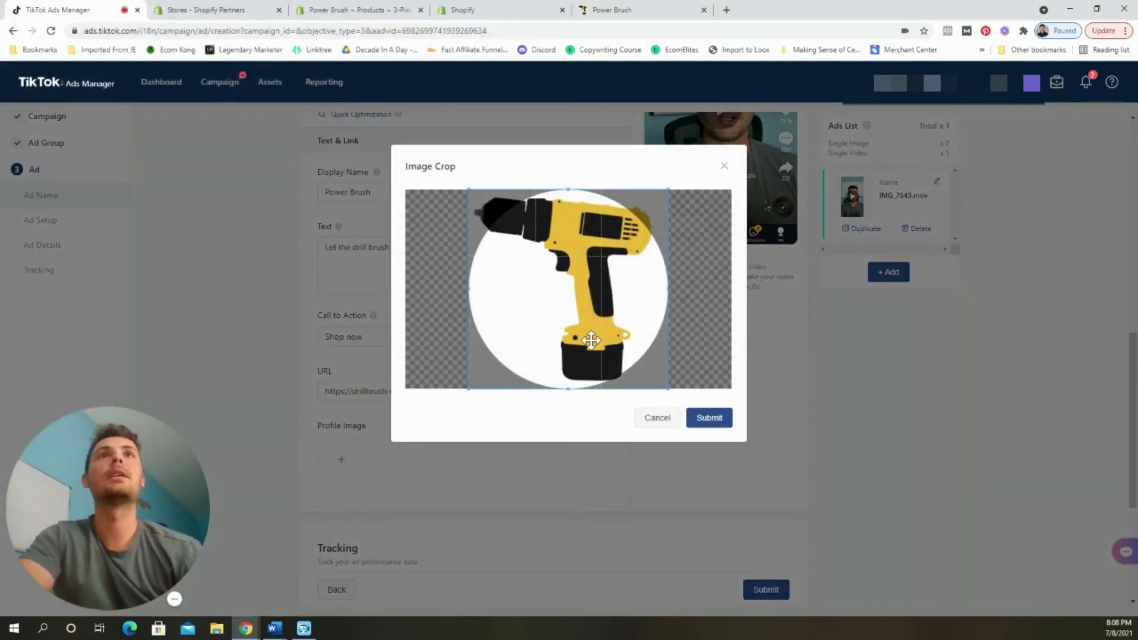
click(711, 418)
scroll(972, 468, up, 2)
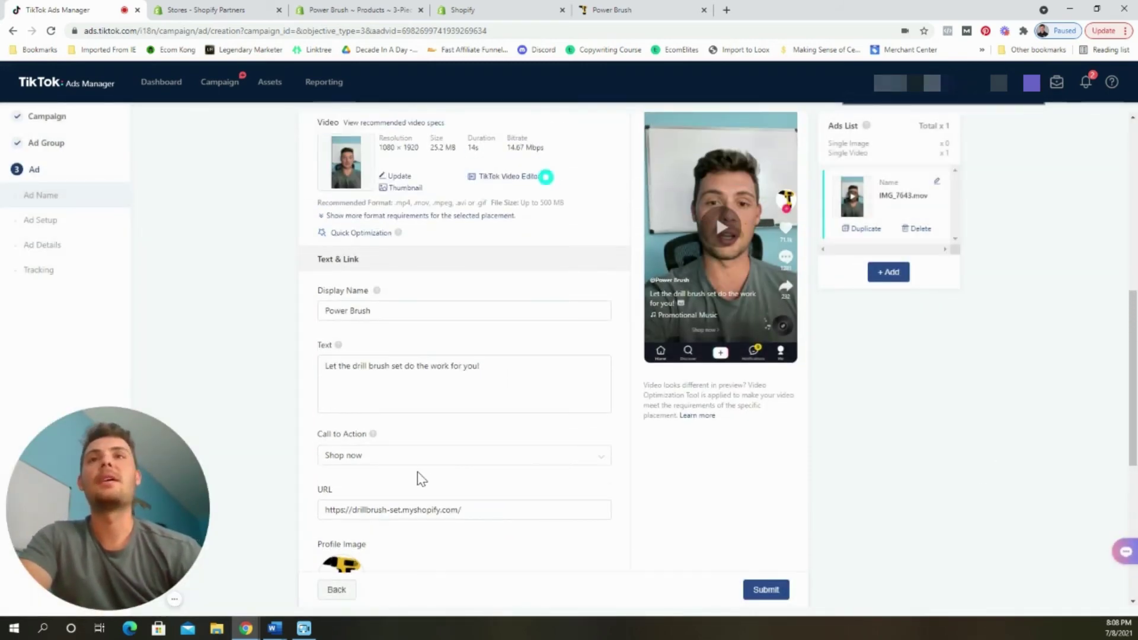
scroll(436, 511, down, 1)
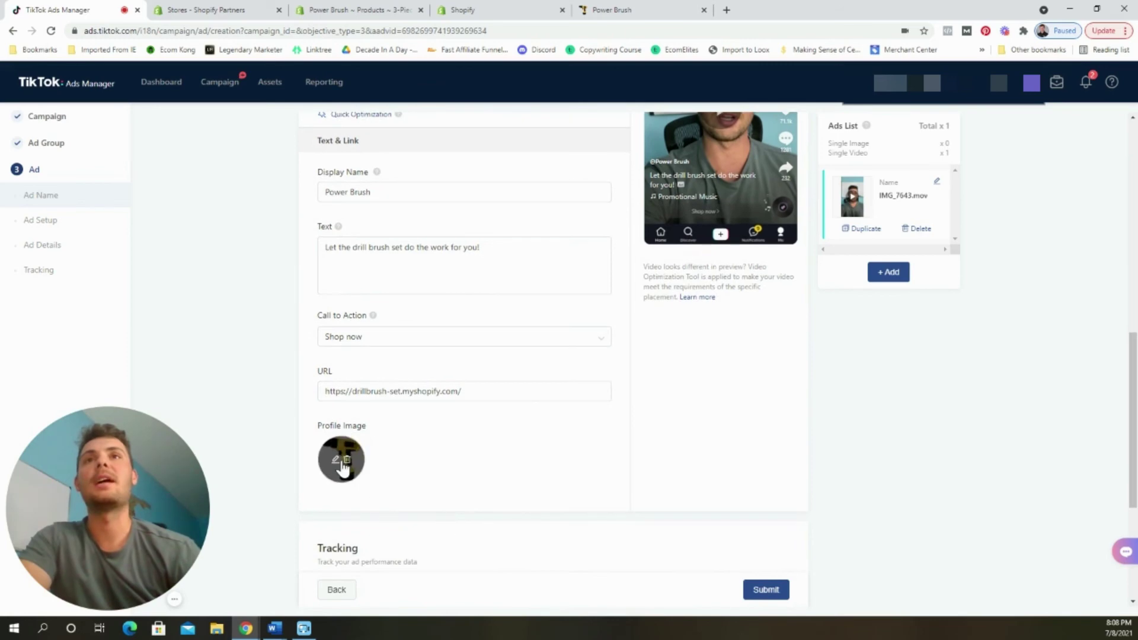
scroll(563, 460, up, 3)
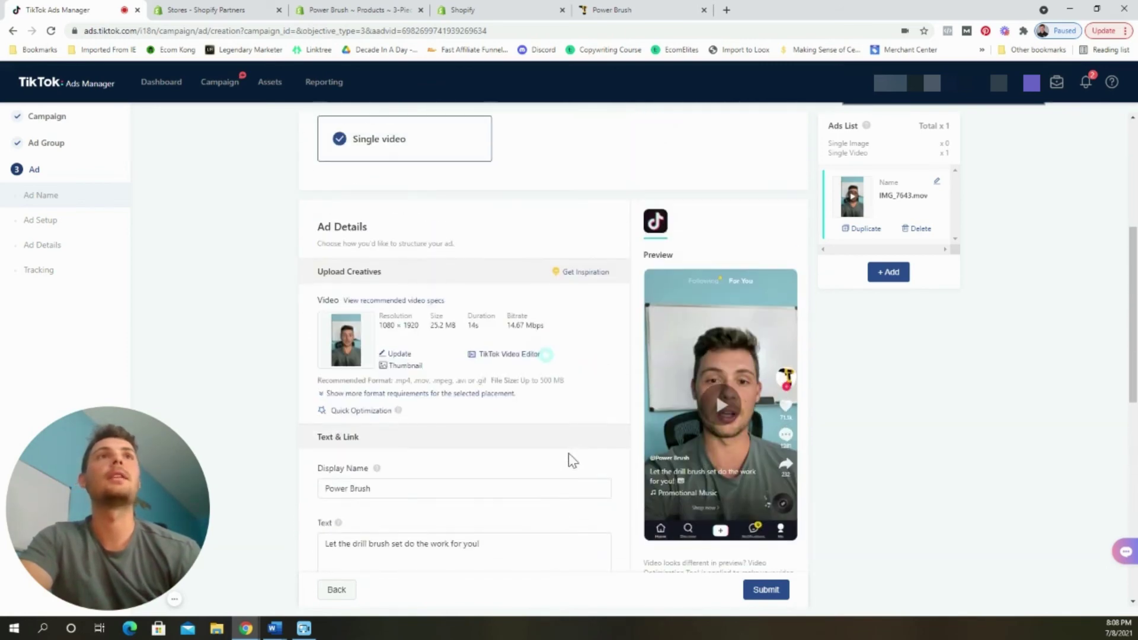
scroll(628, 436, down, 1)
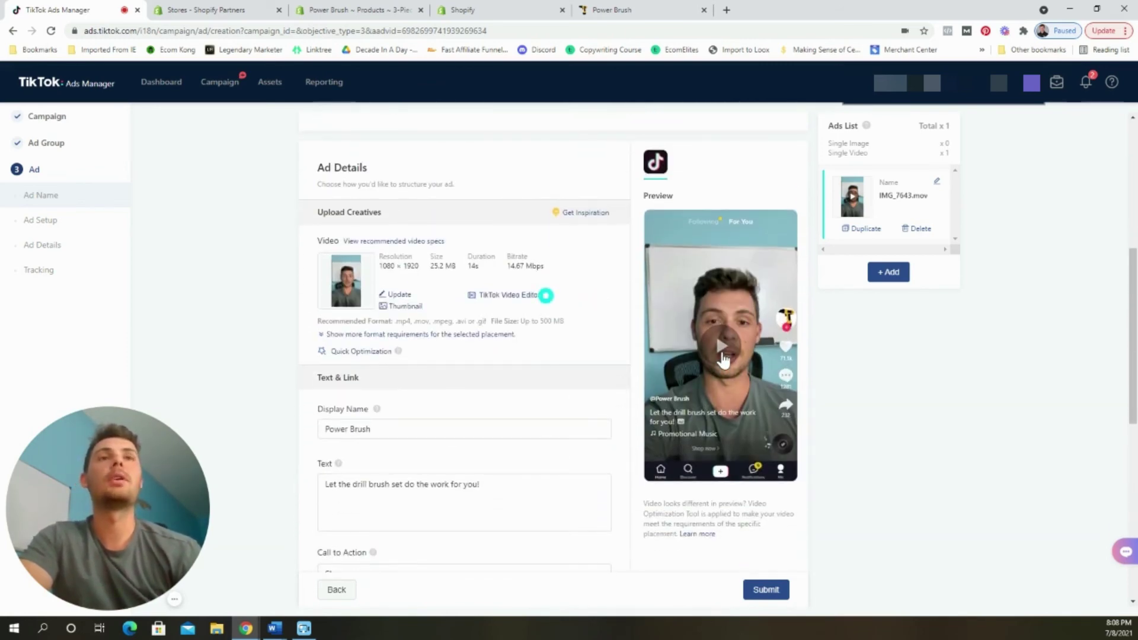
click(722, 352)
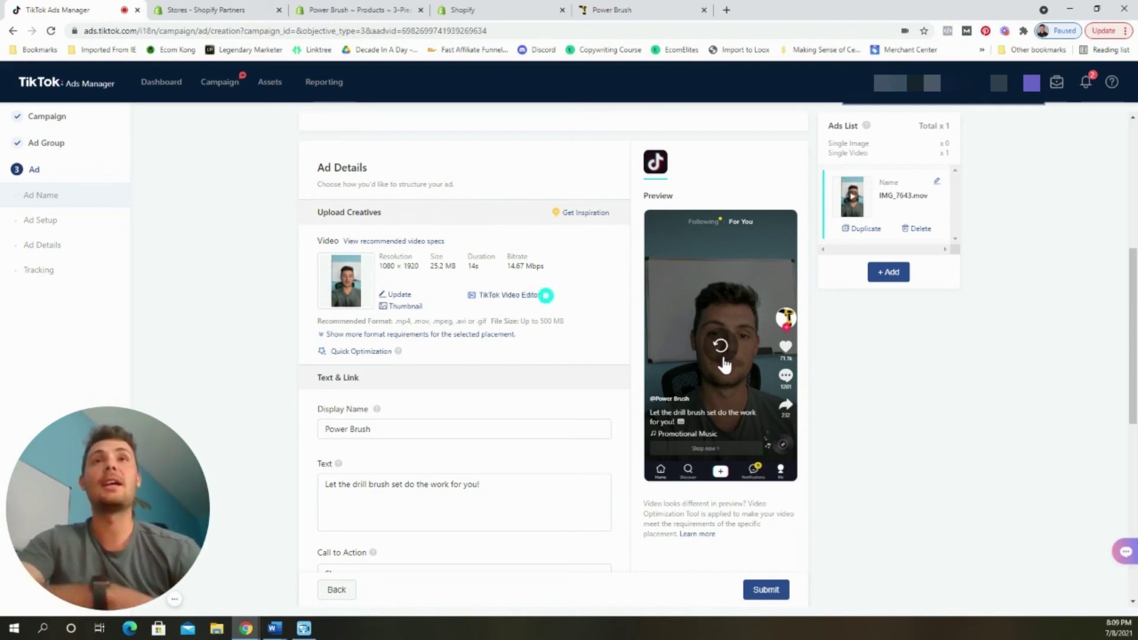
click(522, 299)
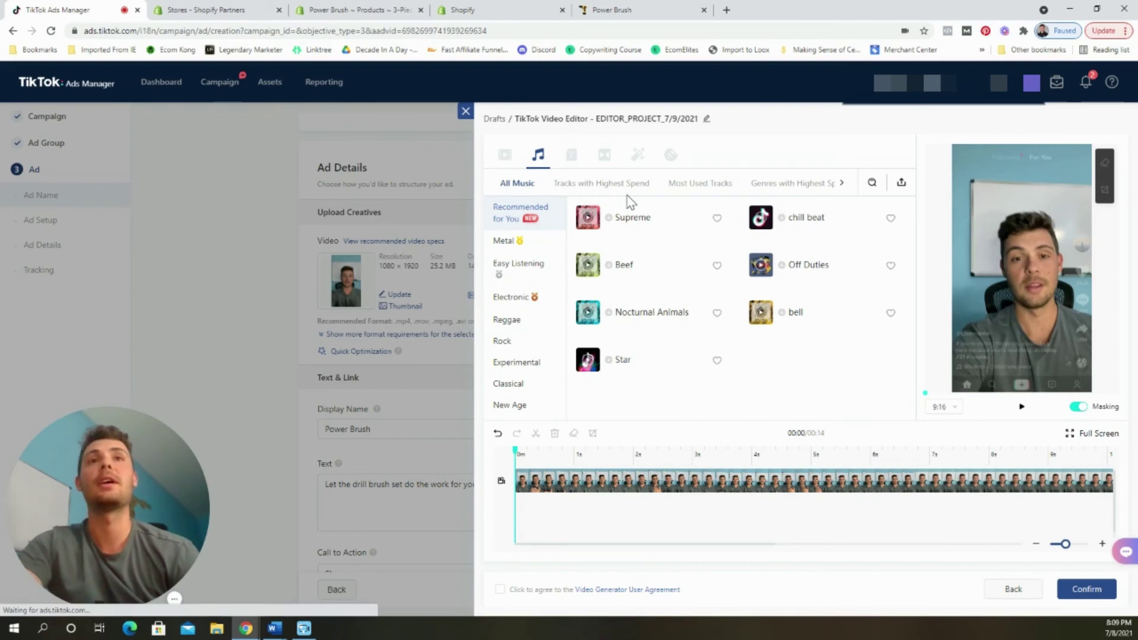
click(465, 111)
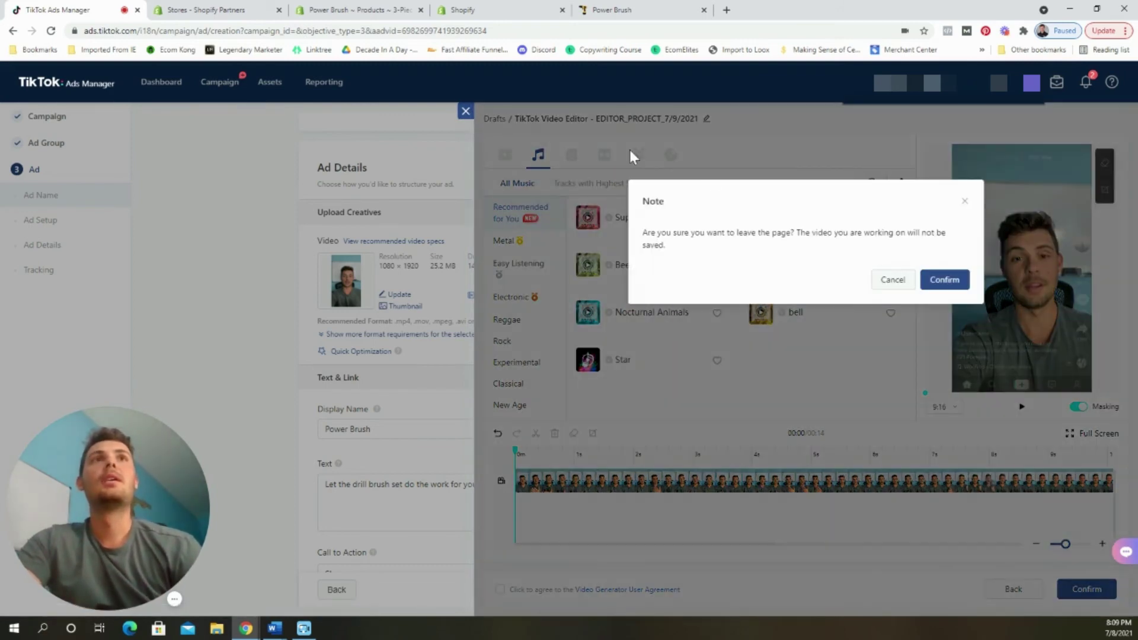
click(923, 284)
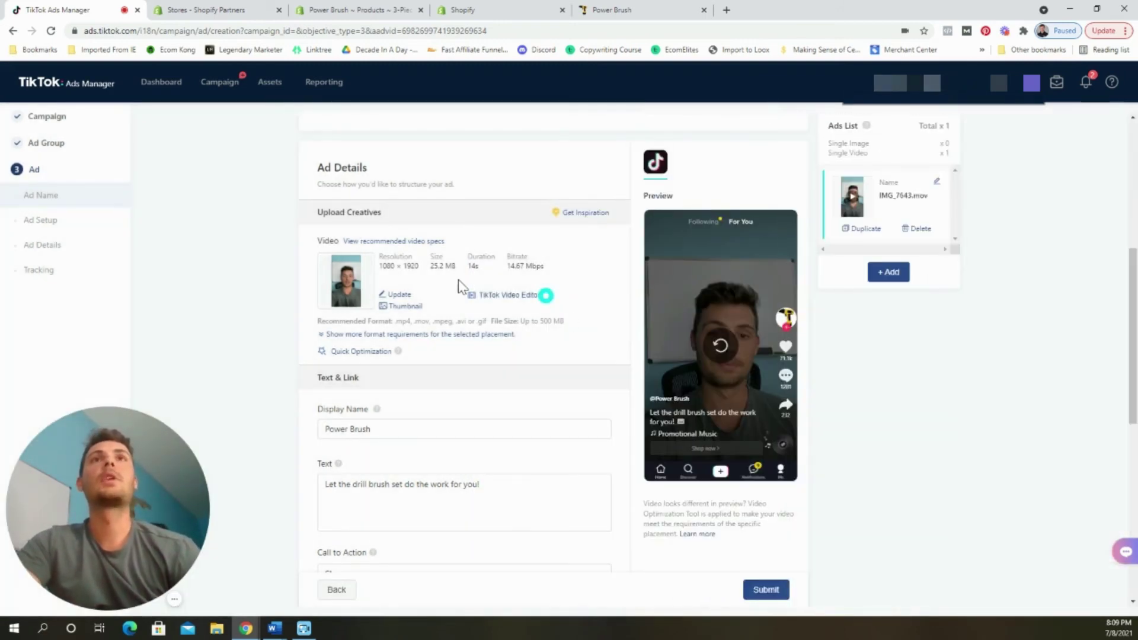
scroll(522, 375, down, 8)
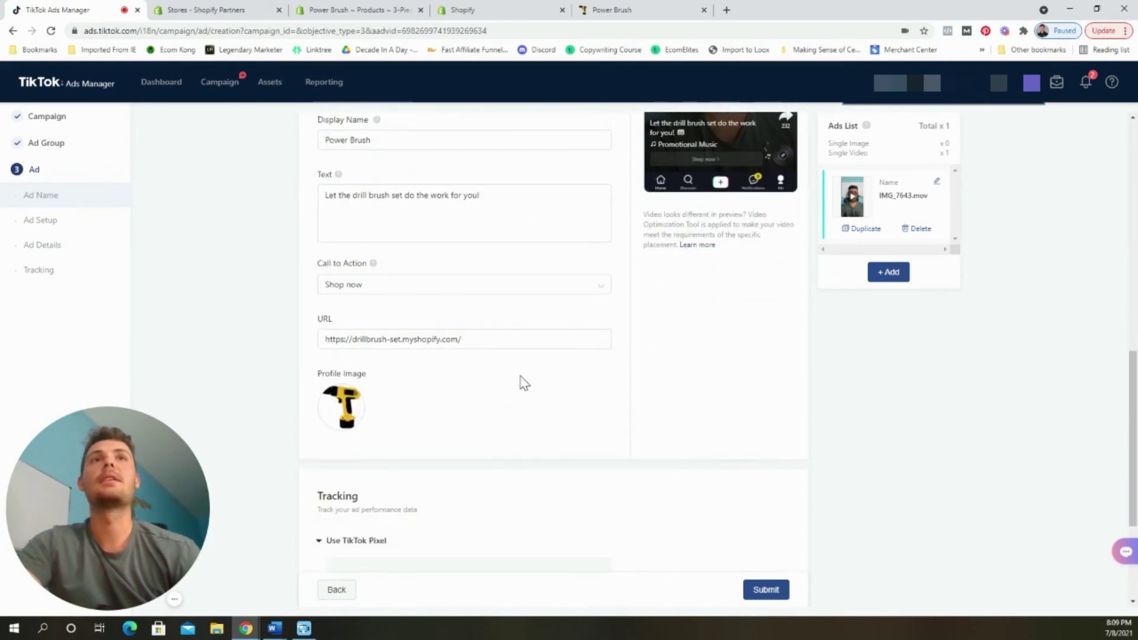
scroll(521, 384, down, 1)
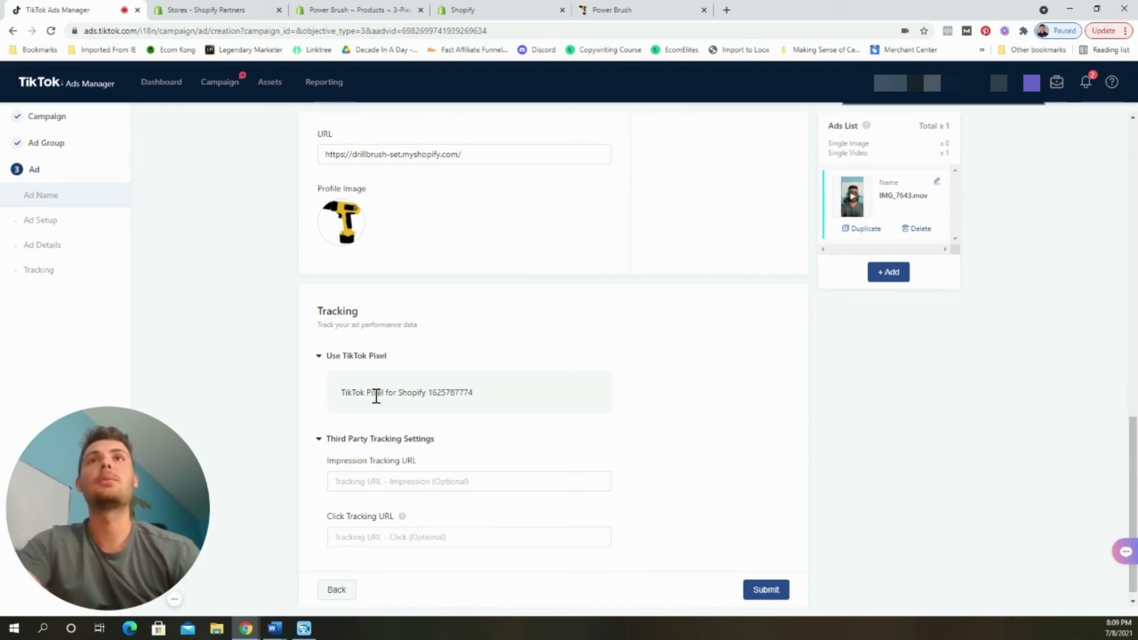
scroll(824, 411, up, 15)
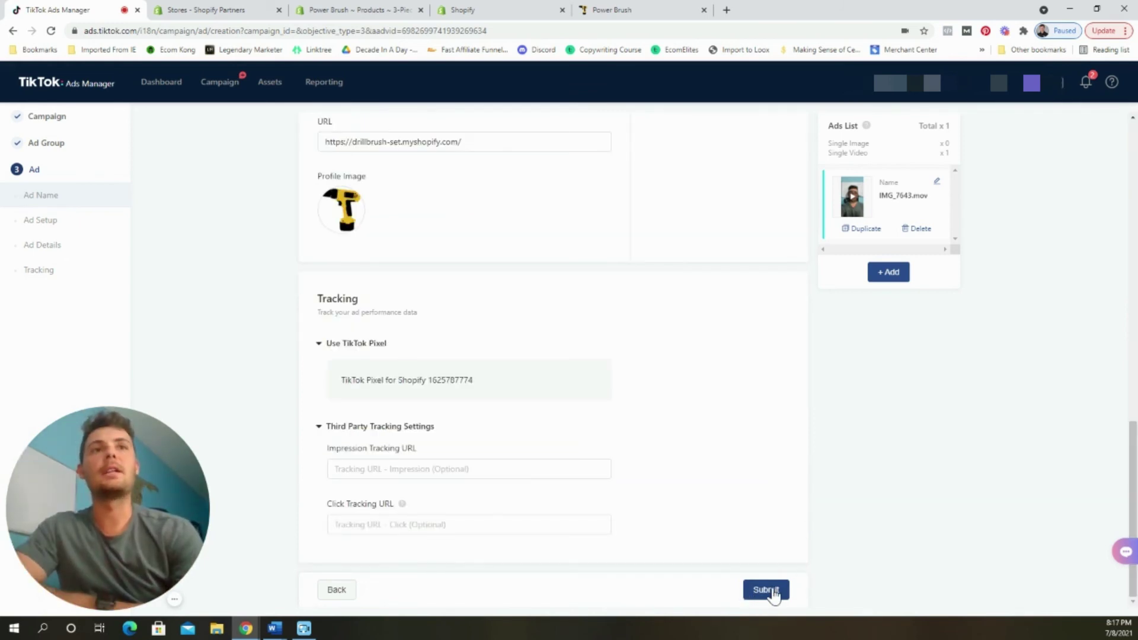
click(771, 591)
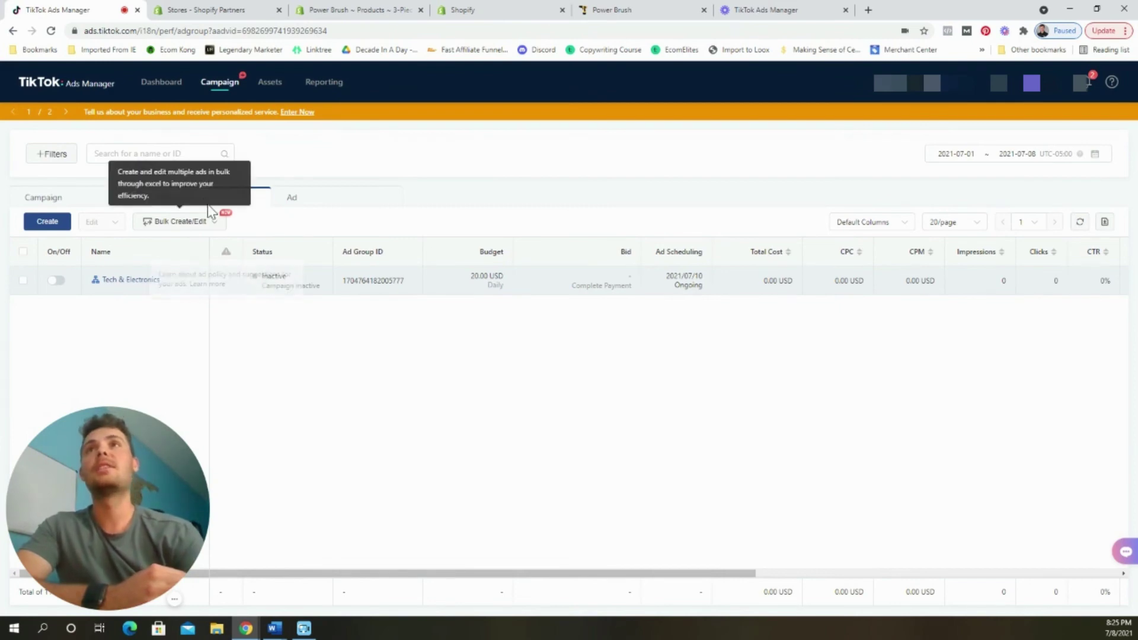
click(177, 285)
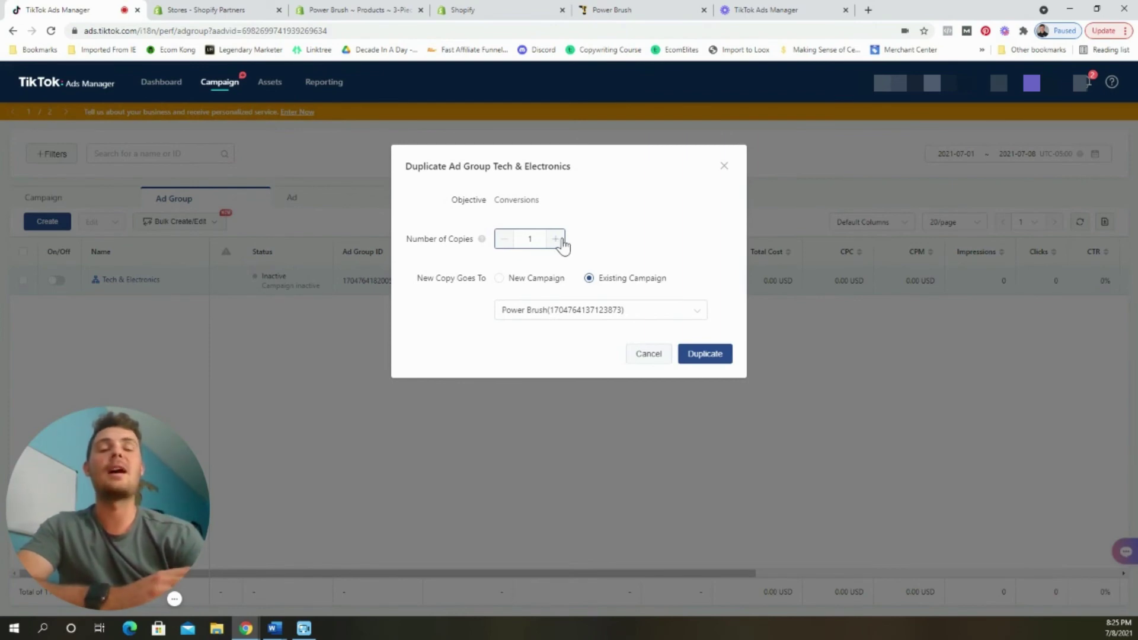
click(555, 239)
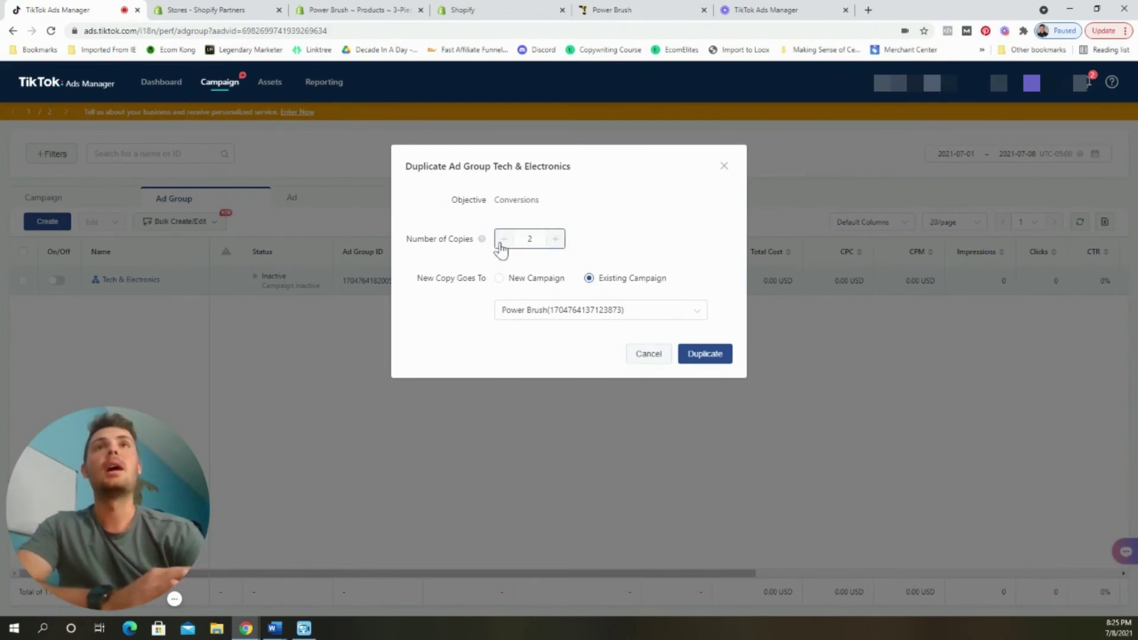
click(501, 243)
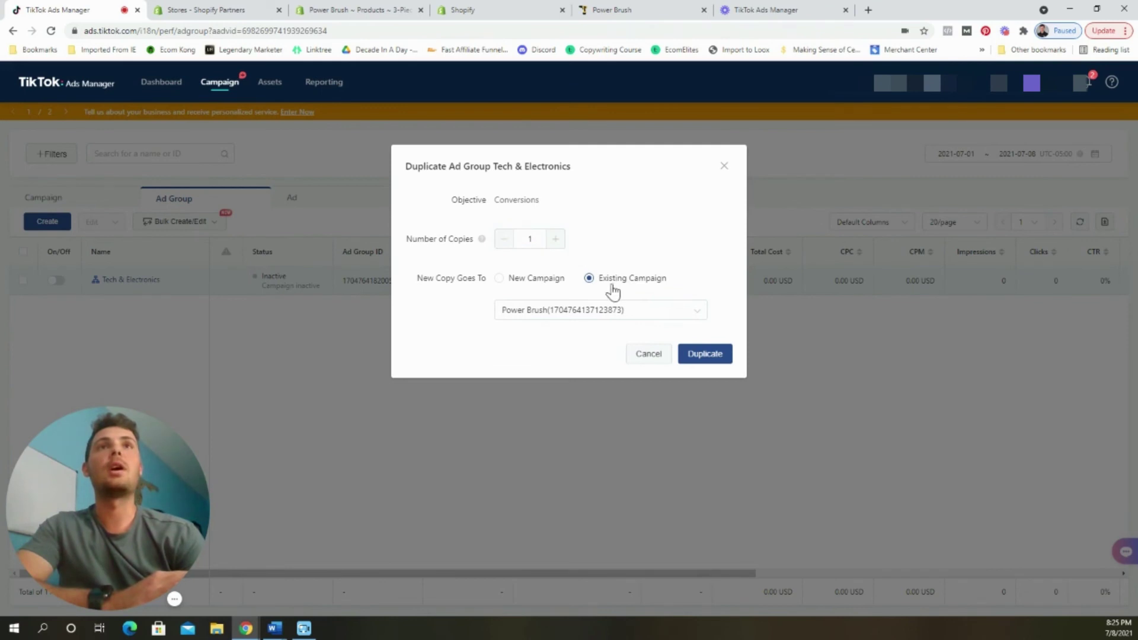
click(711, 356)
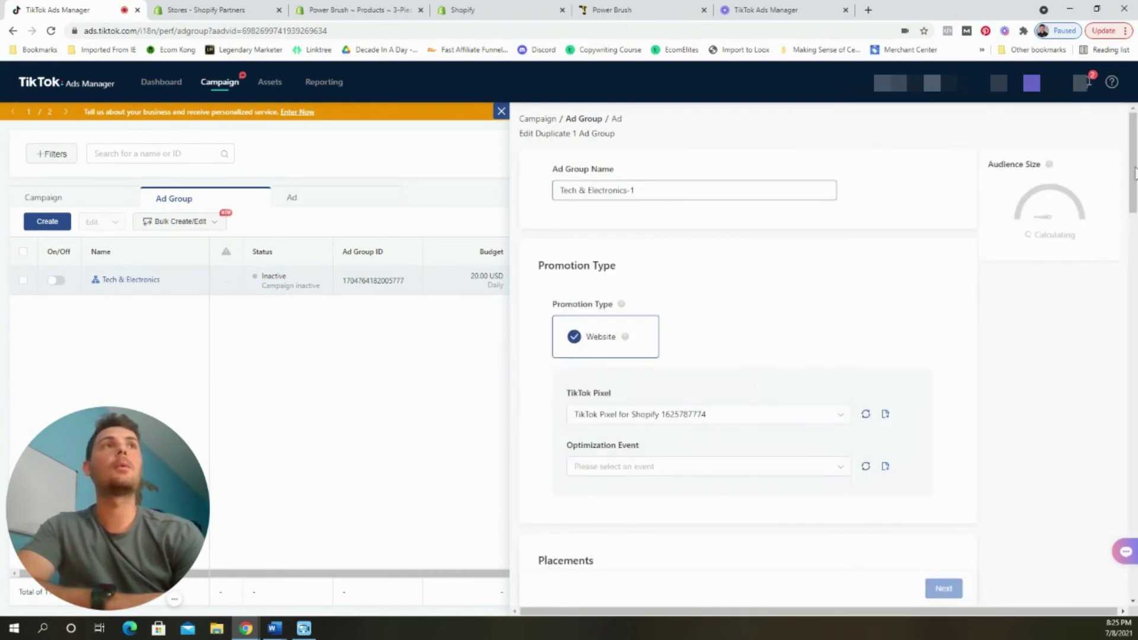
scroll(1135, 174, down, 10)
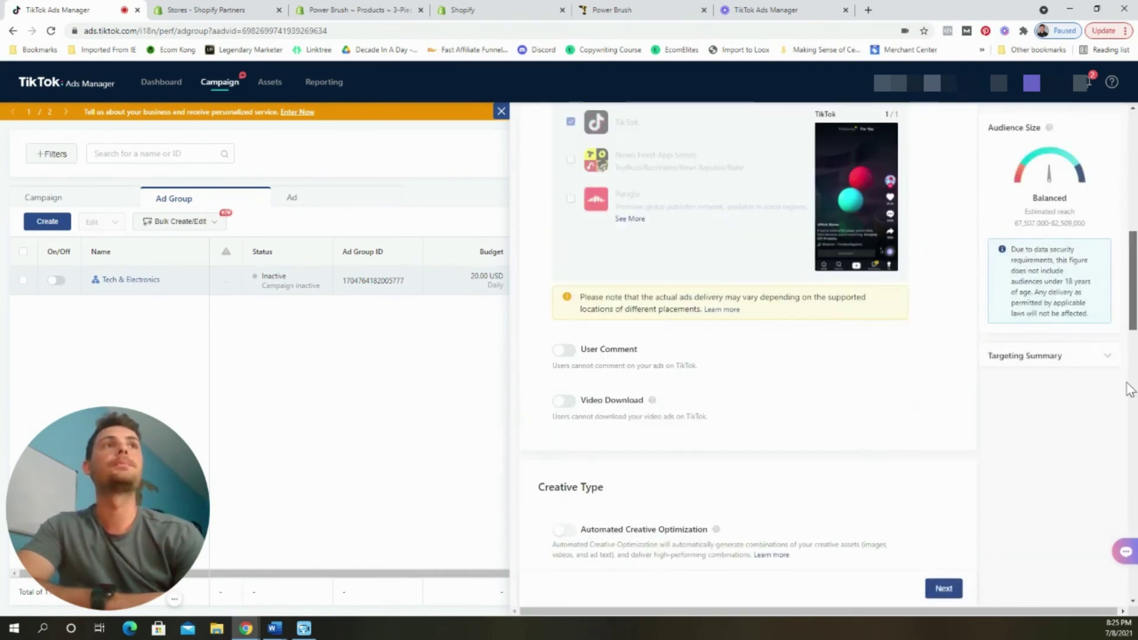
scroll(741, 388, down, 10)
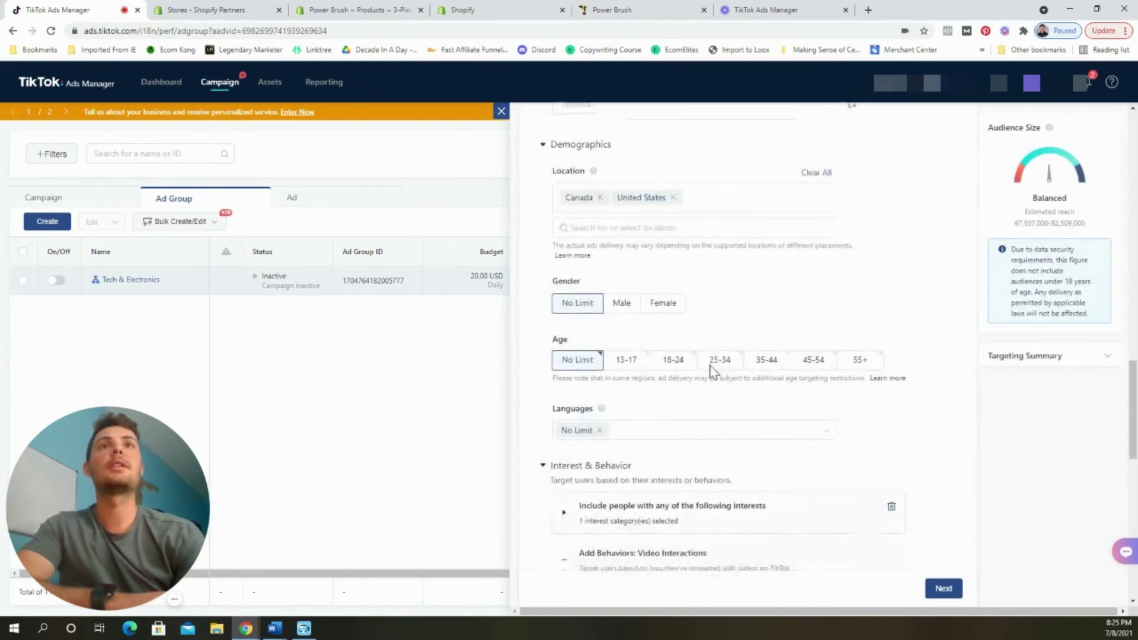
scroll(711, 370, down, 5)
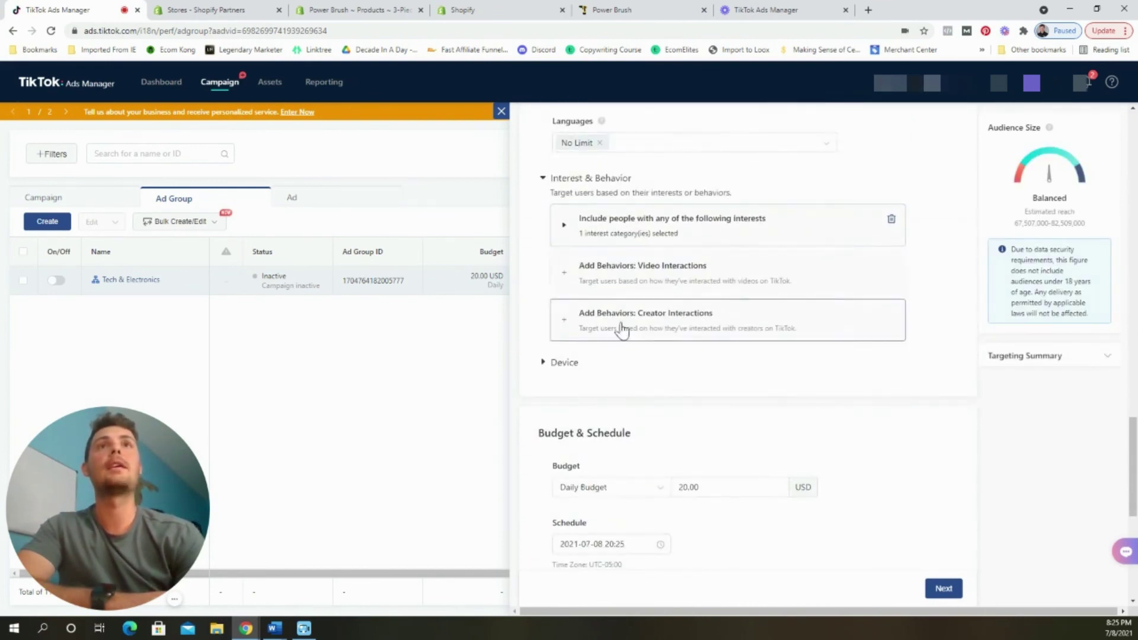
click(891, 224)
click(631, 272)
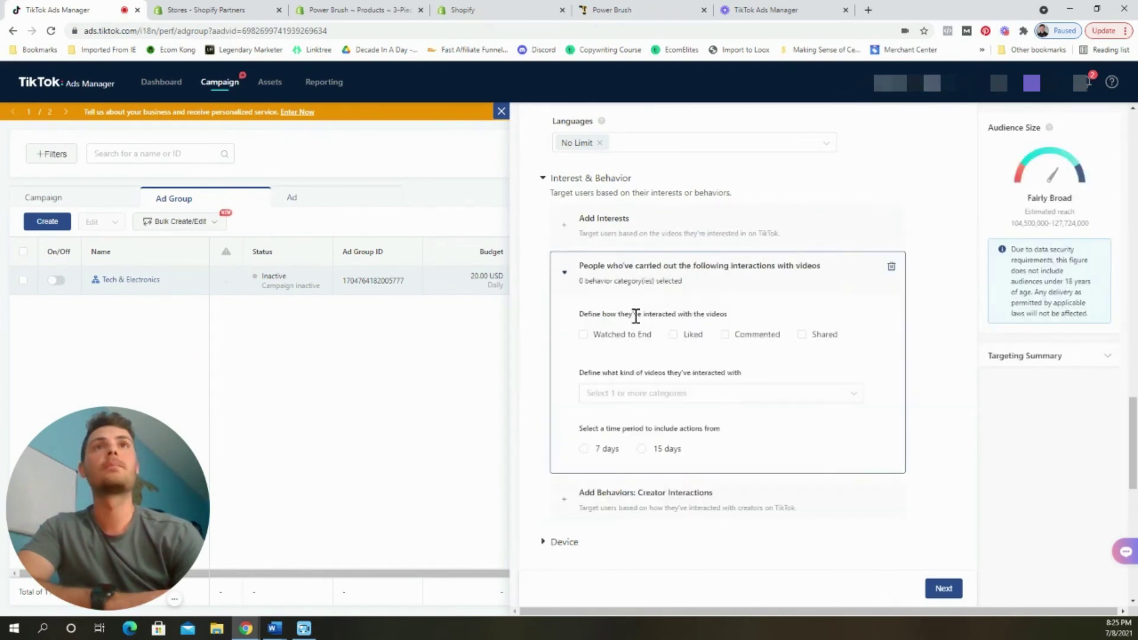
click(623, 333)
click(665, 393)
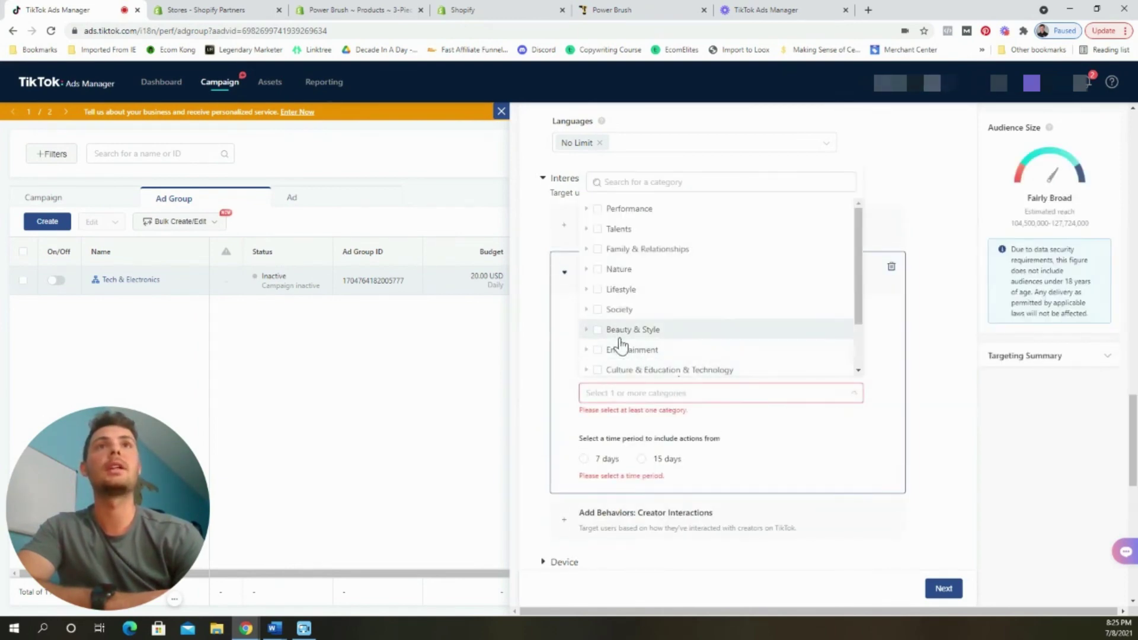
click(598, 311)
click(850, 423)
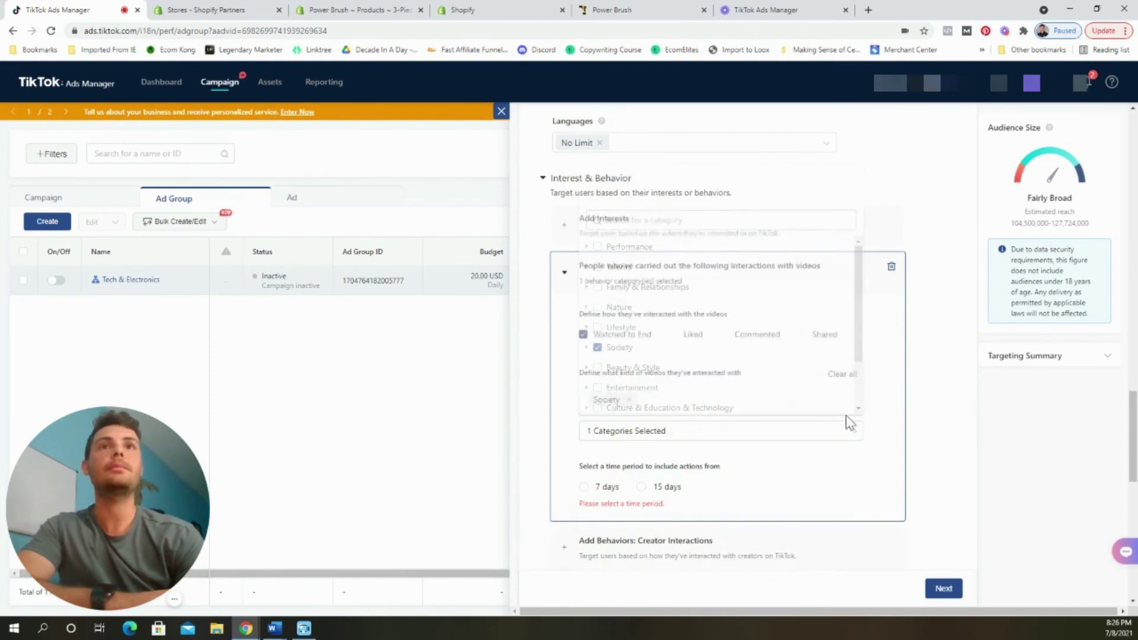
click(584, 487)
scroll(725, 347, up, 10)
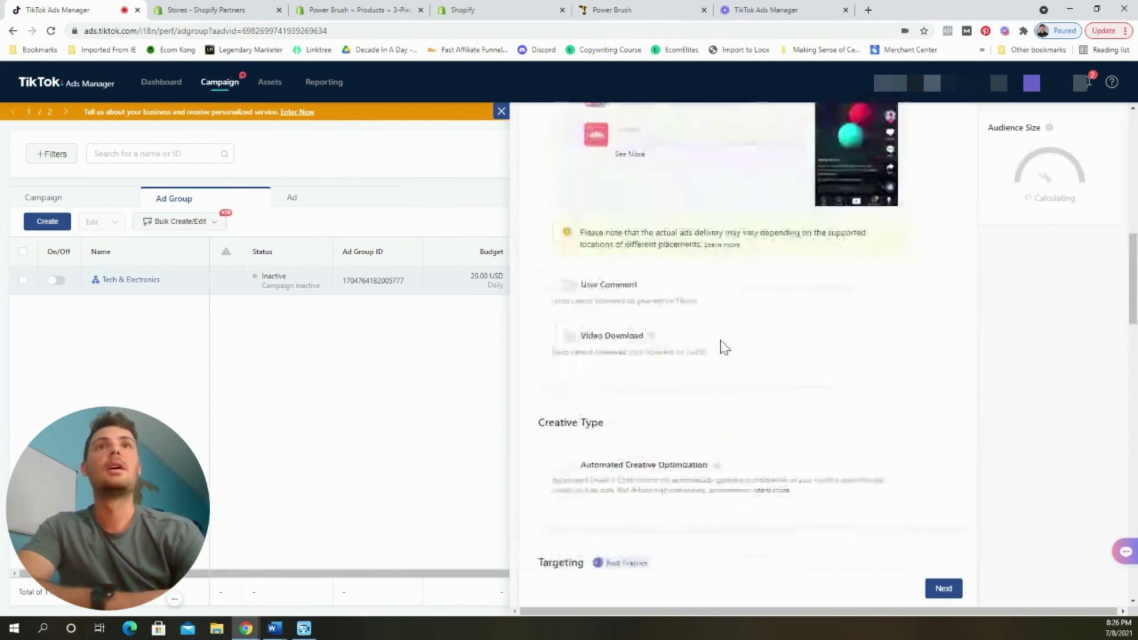
scroll(724, 348, up, 10)
Rename the duplicated ad group to 'Society 7 Days Watched'
drag(646, 193, 531, 200)
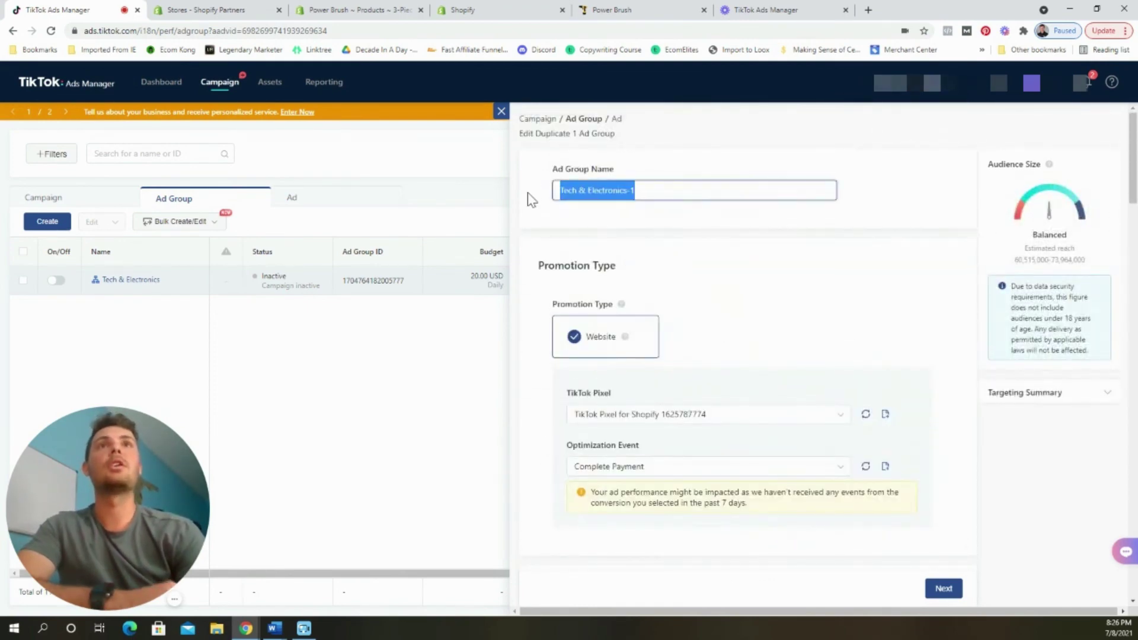
text(Soci)
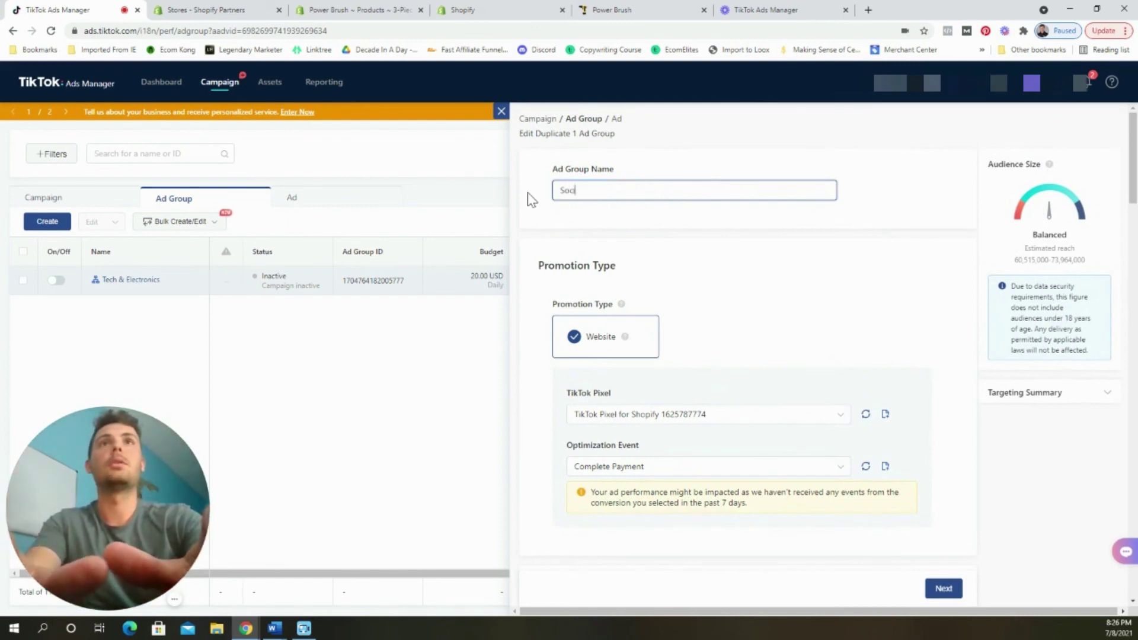
text(ety 7 Days)
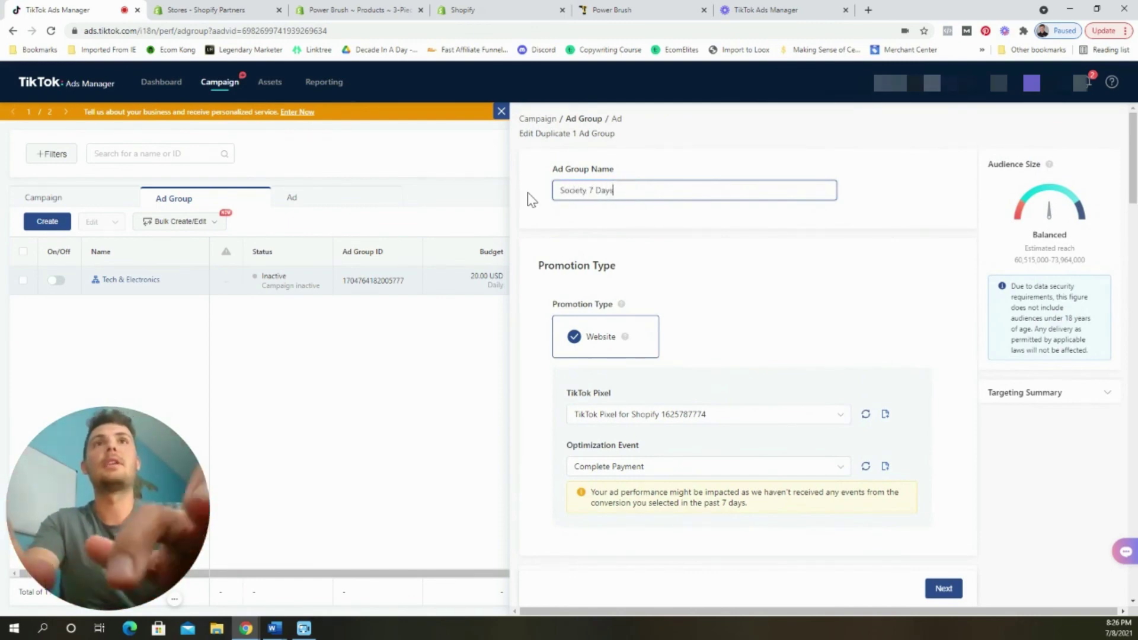
text( Watched)
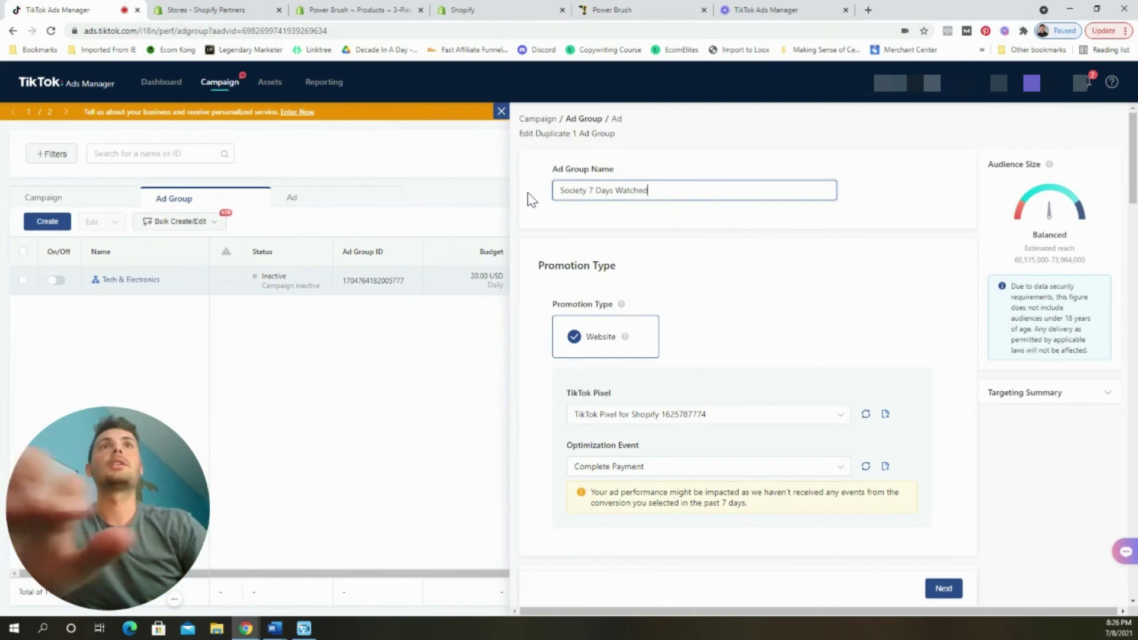
click(925, 252)
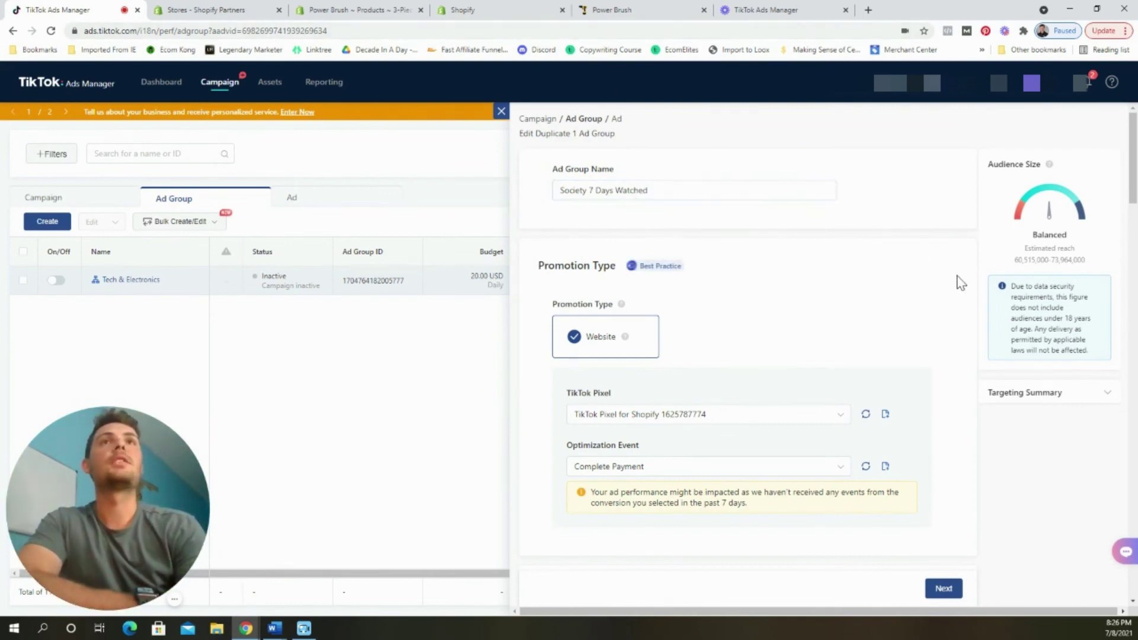
Submit the ad group with its Power Brush ad and acknowledge the confirmation
scroll(960, 282, down, 20)
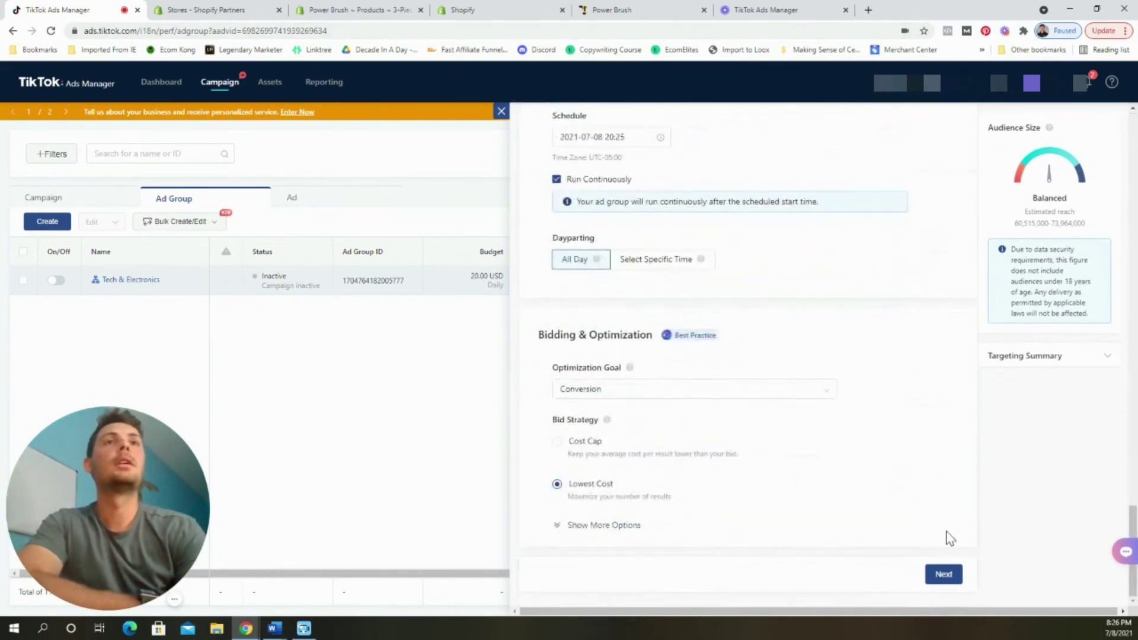
click(943, 574)
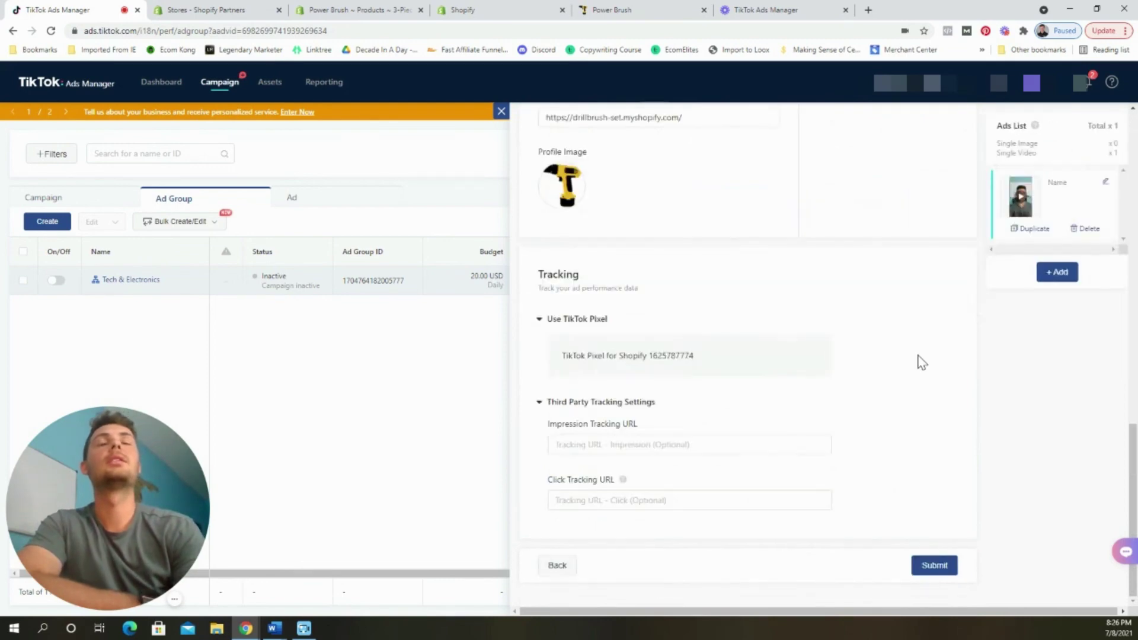
scroll(766, 365, up, 6)
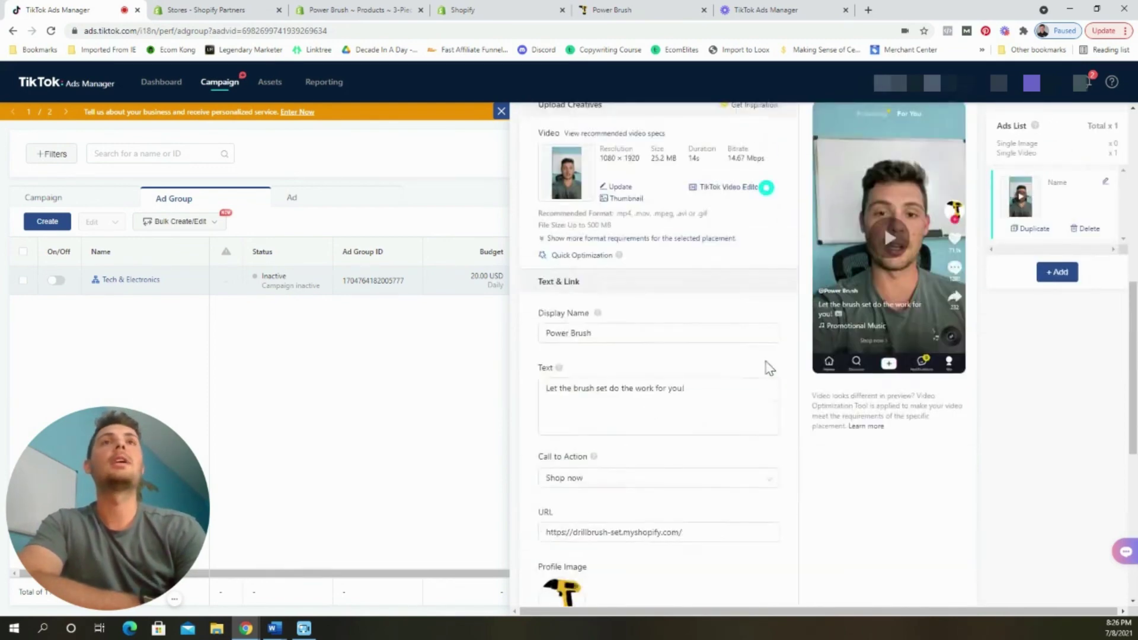
scroll(767, 368, down, 6)
click(925, 568)
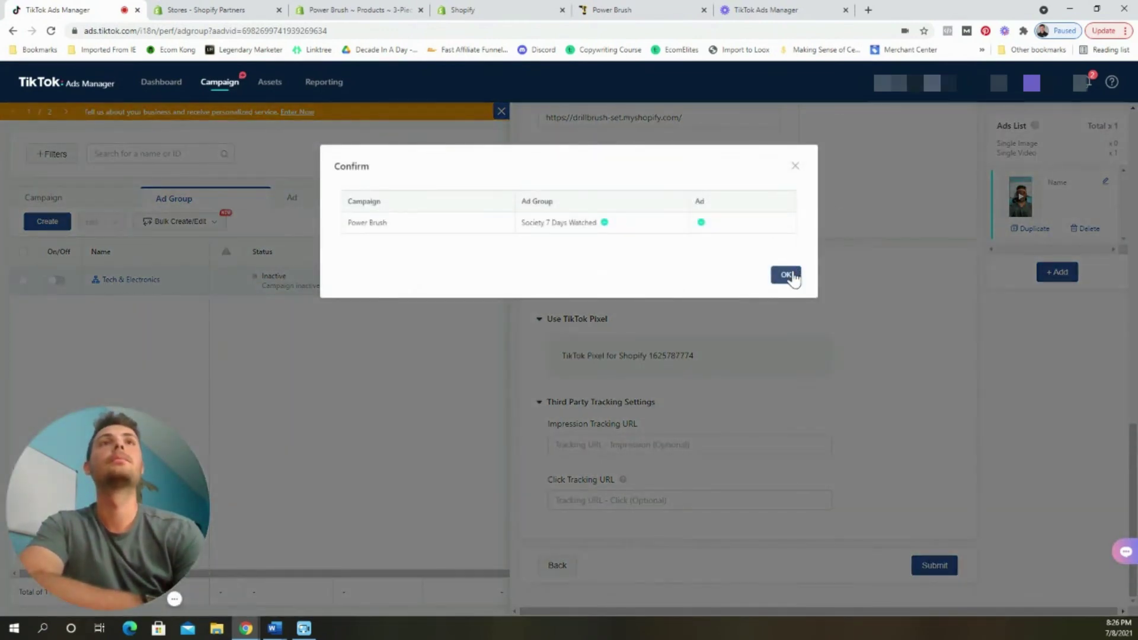
click(787, 275)
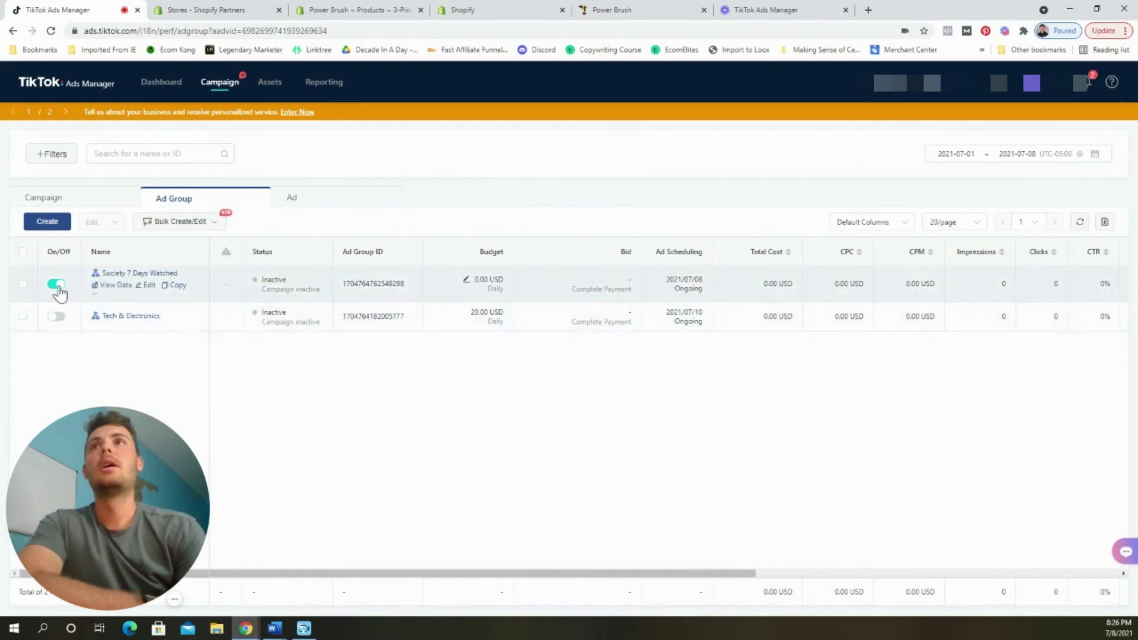
Switch off Society 7 Days Watched, then reload the ad group list via Campaign
click(58, 286)
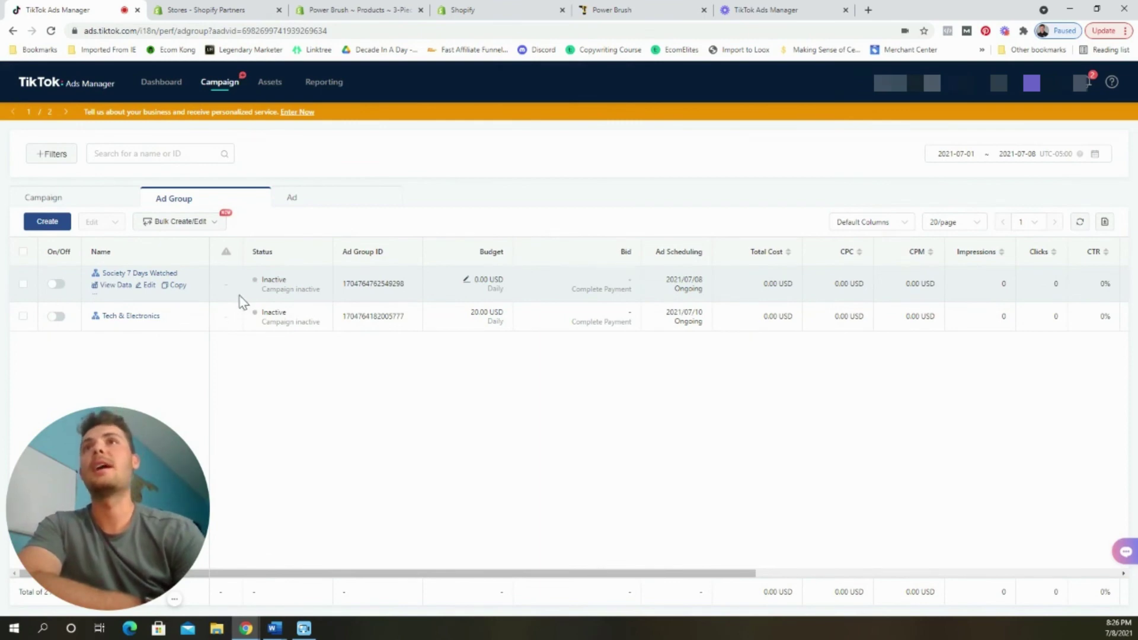
click(88, 208)
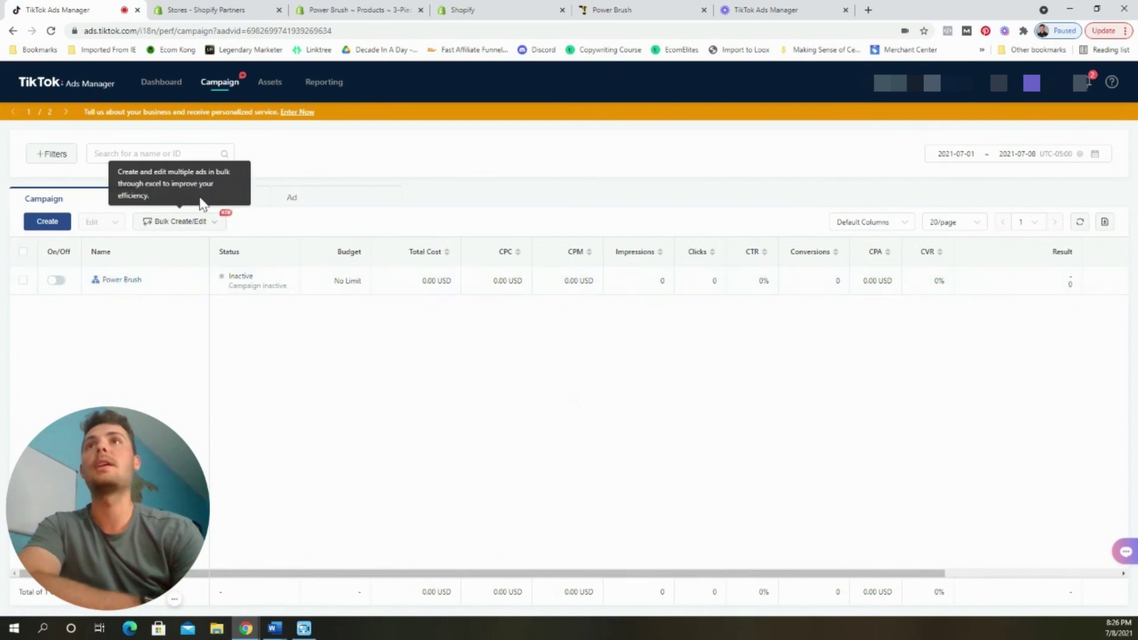
click(256, 203)
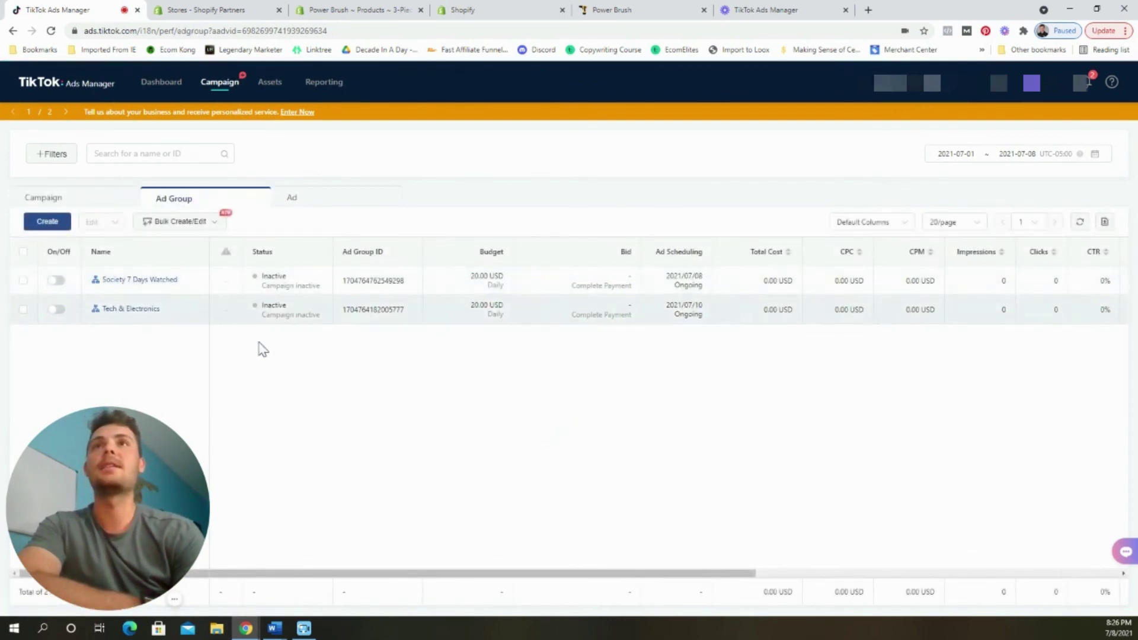
mouse_move(151, 325)
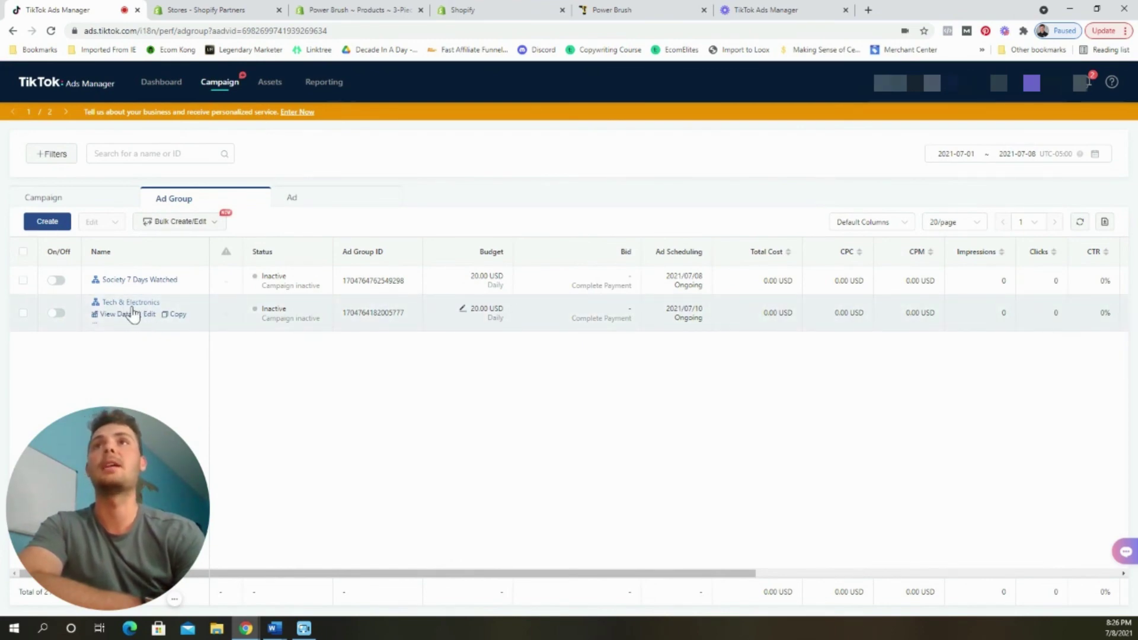
mouse_move(125, 297)
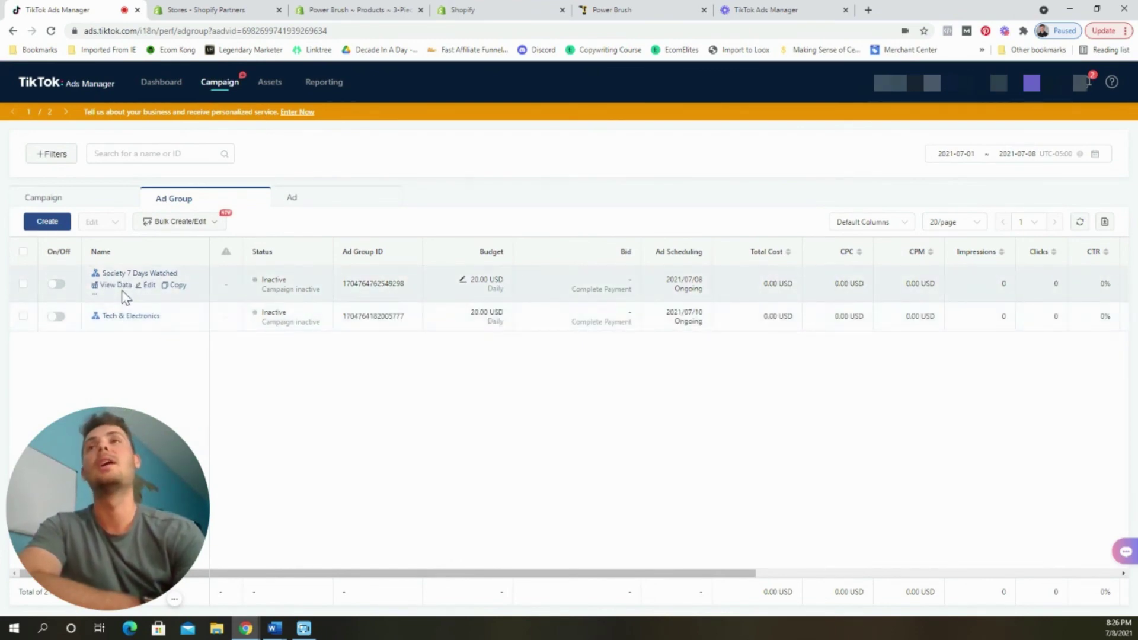